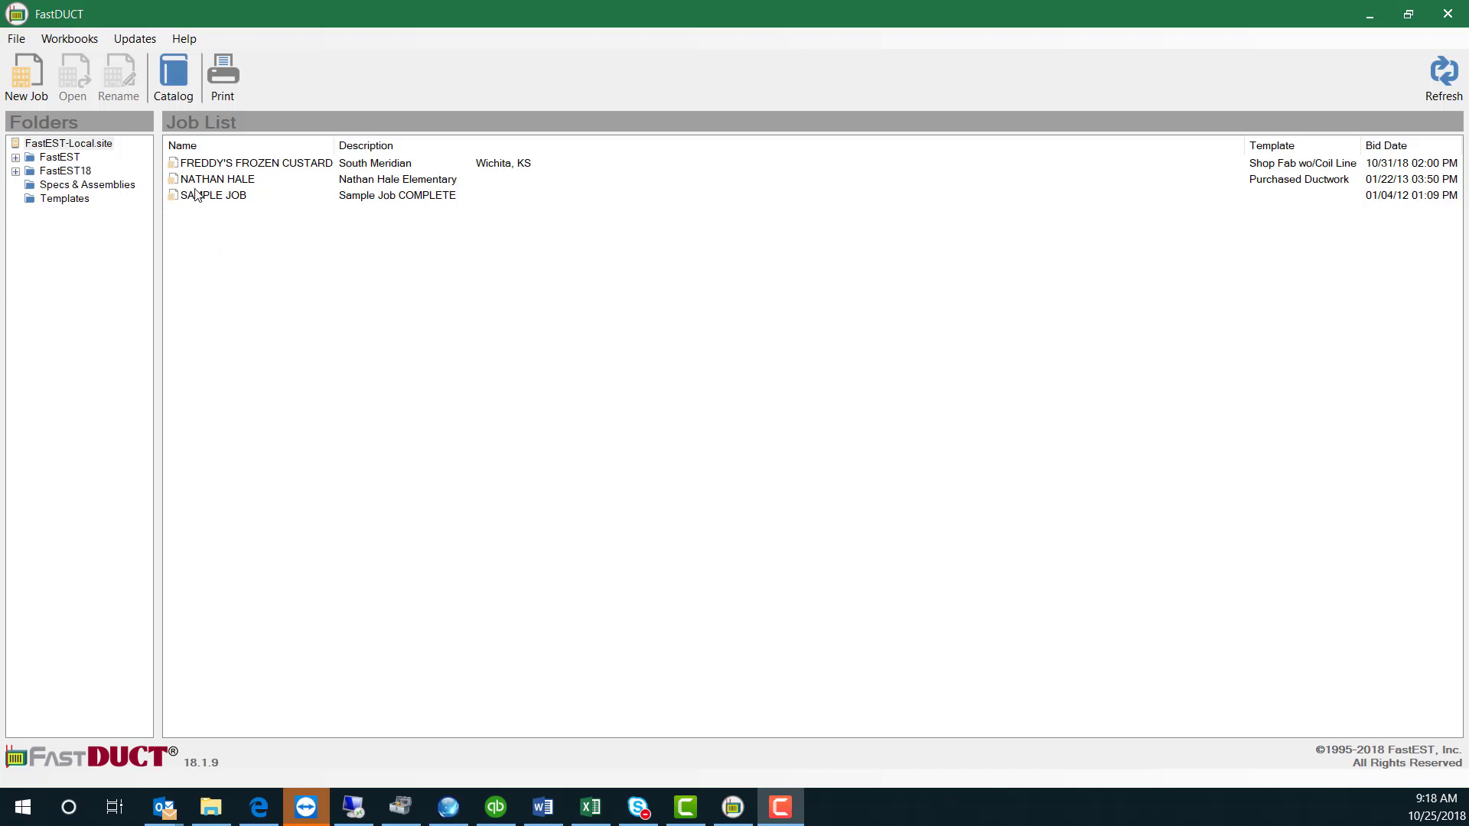
# Step: In the catalog, view size 12 of the Galv Purchased Crimped End (Commercial) 90 Adjustable Ell, then close it
pyautogui.click(185, 83)
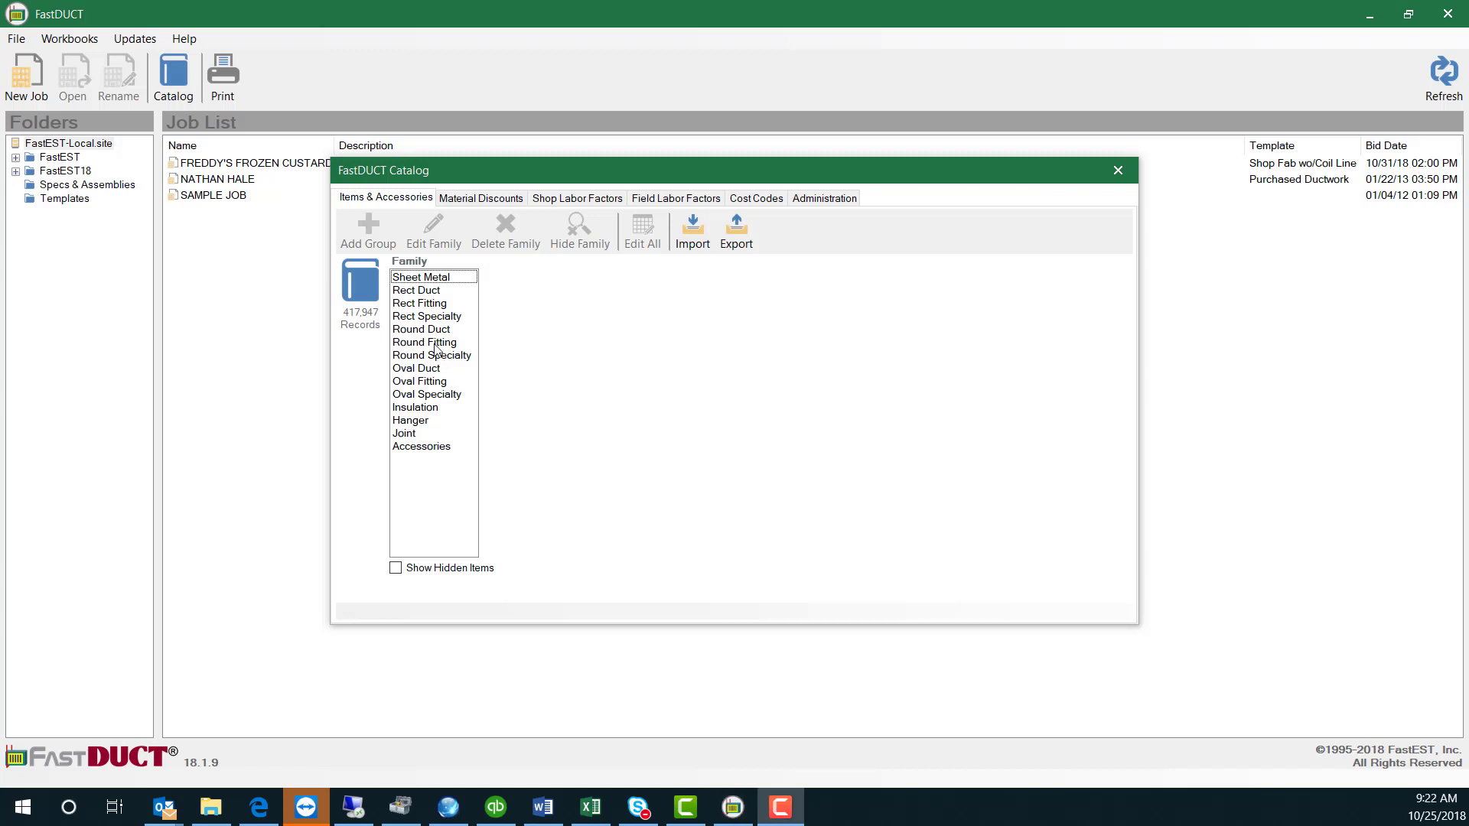
pyautogui.click(434, 343)
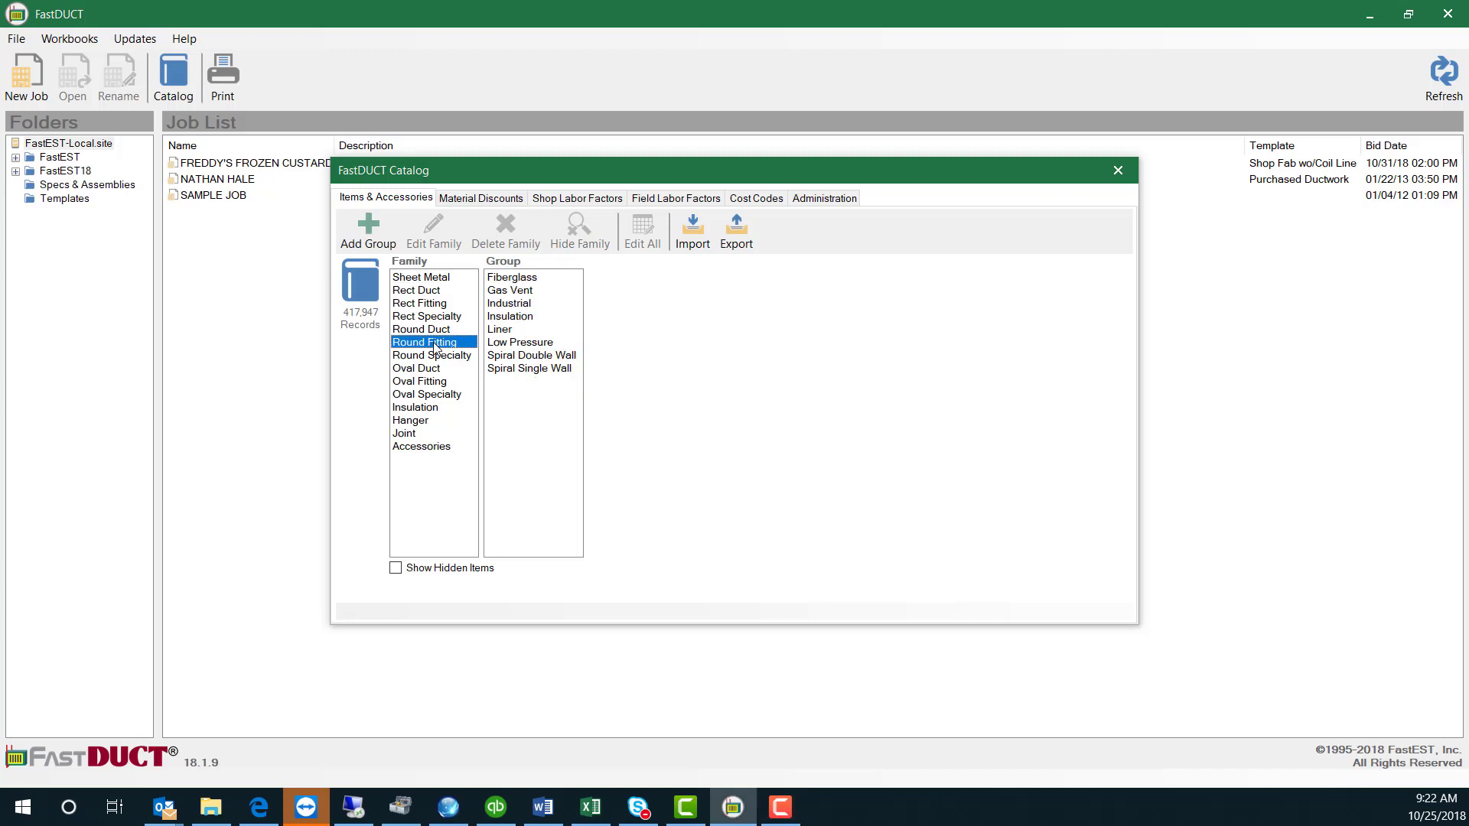
pyautogui.click(504, 343)
pyautogui.click(612, 277)
pyautogui.doubleClick(620, 277)
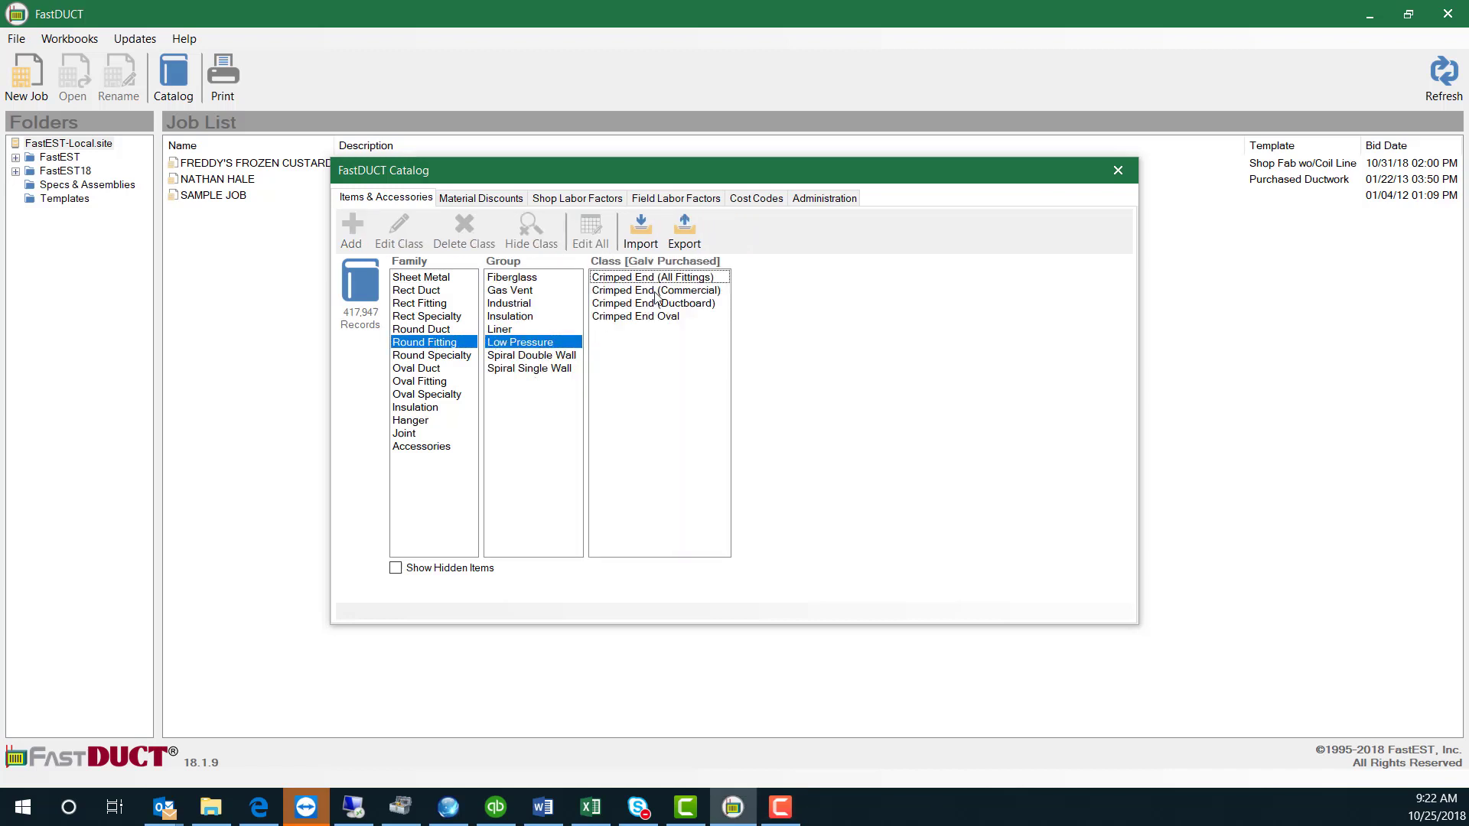
pyautogui.click(658, 292)
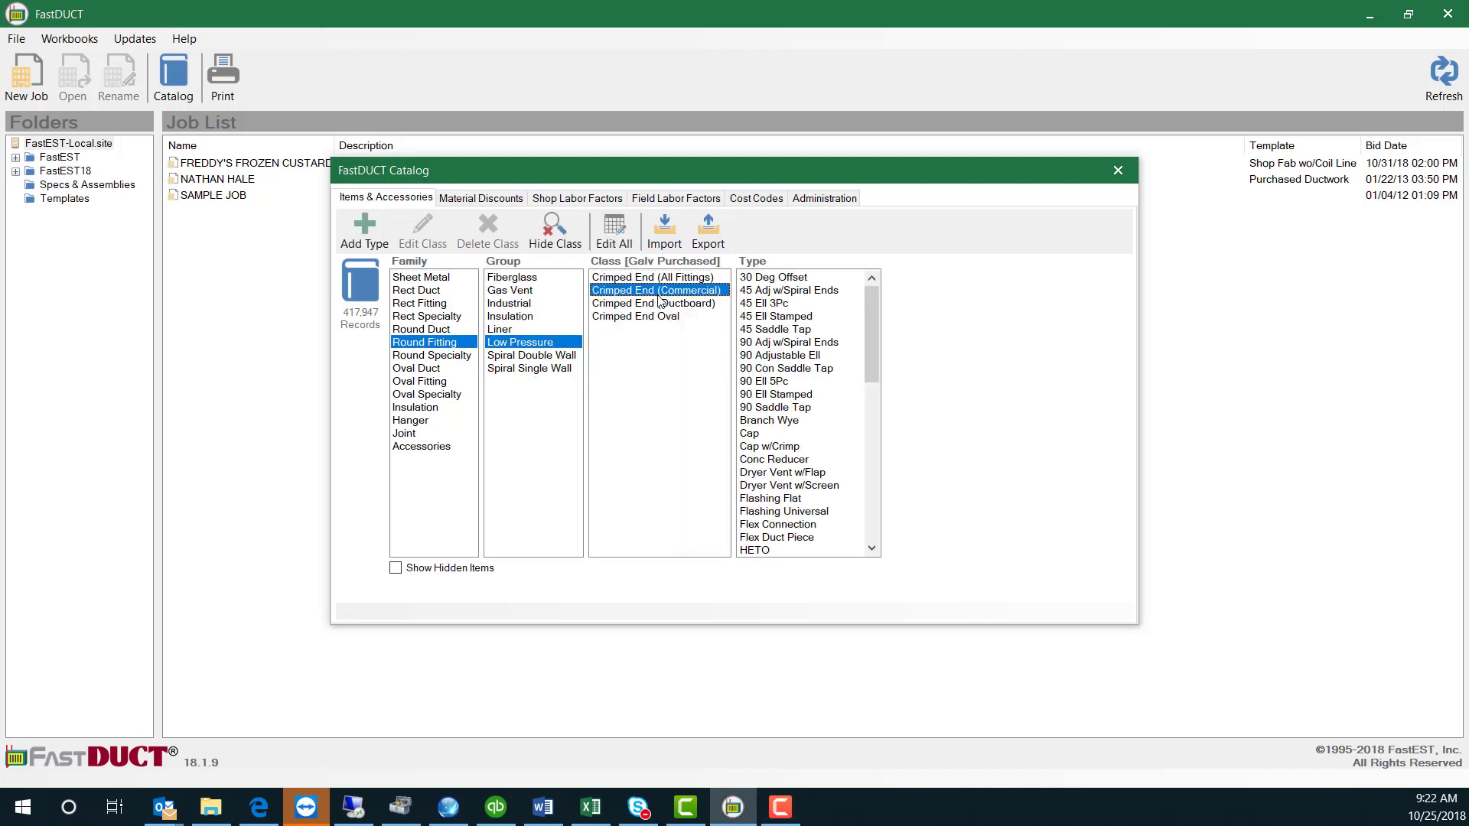
pyautogui.click(774, 355)
pyautogui.doubleClick(905, 382)
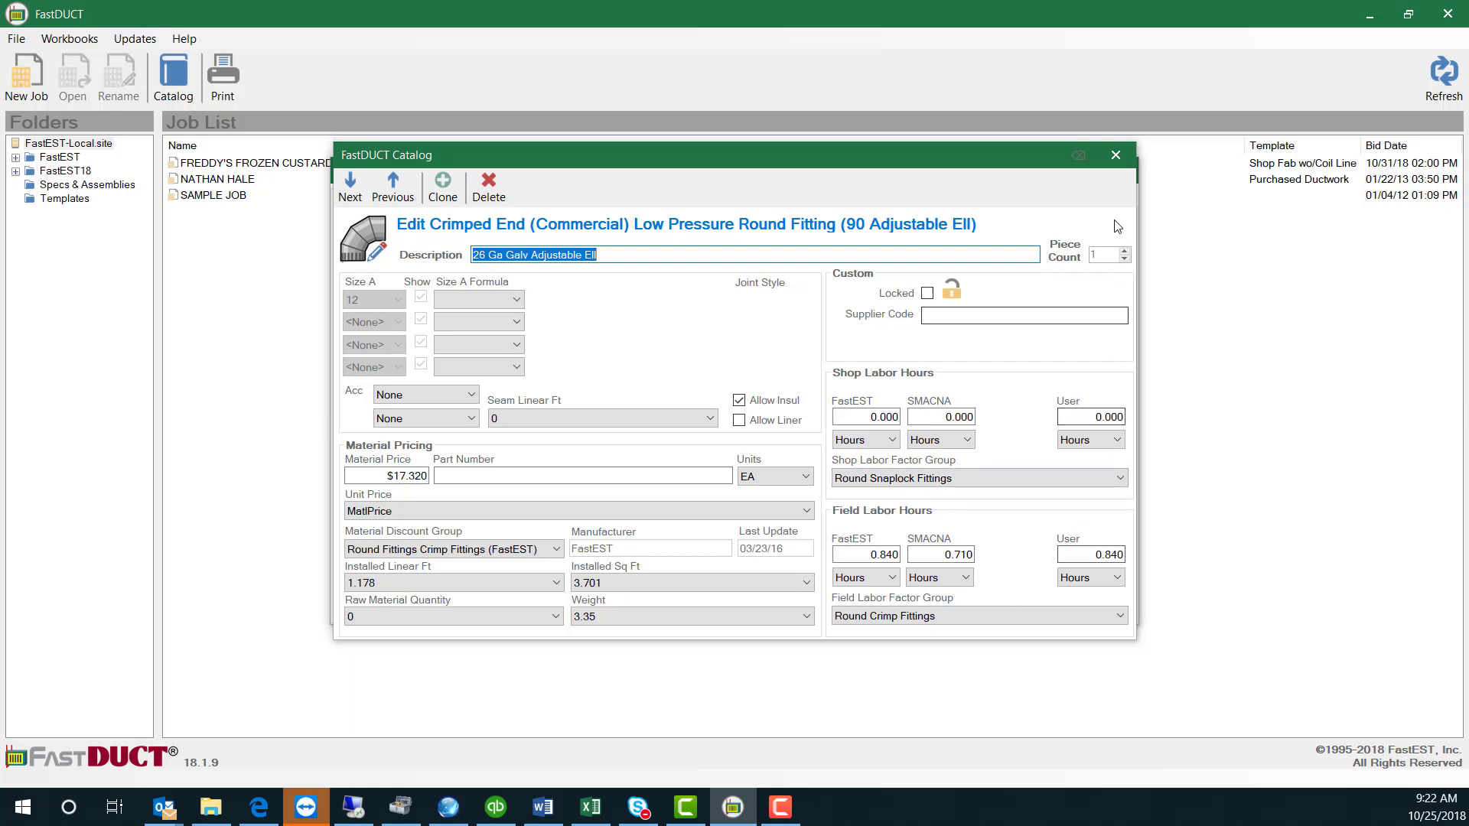
pyautogui.click(1113, 156)
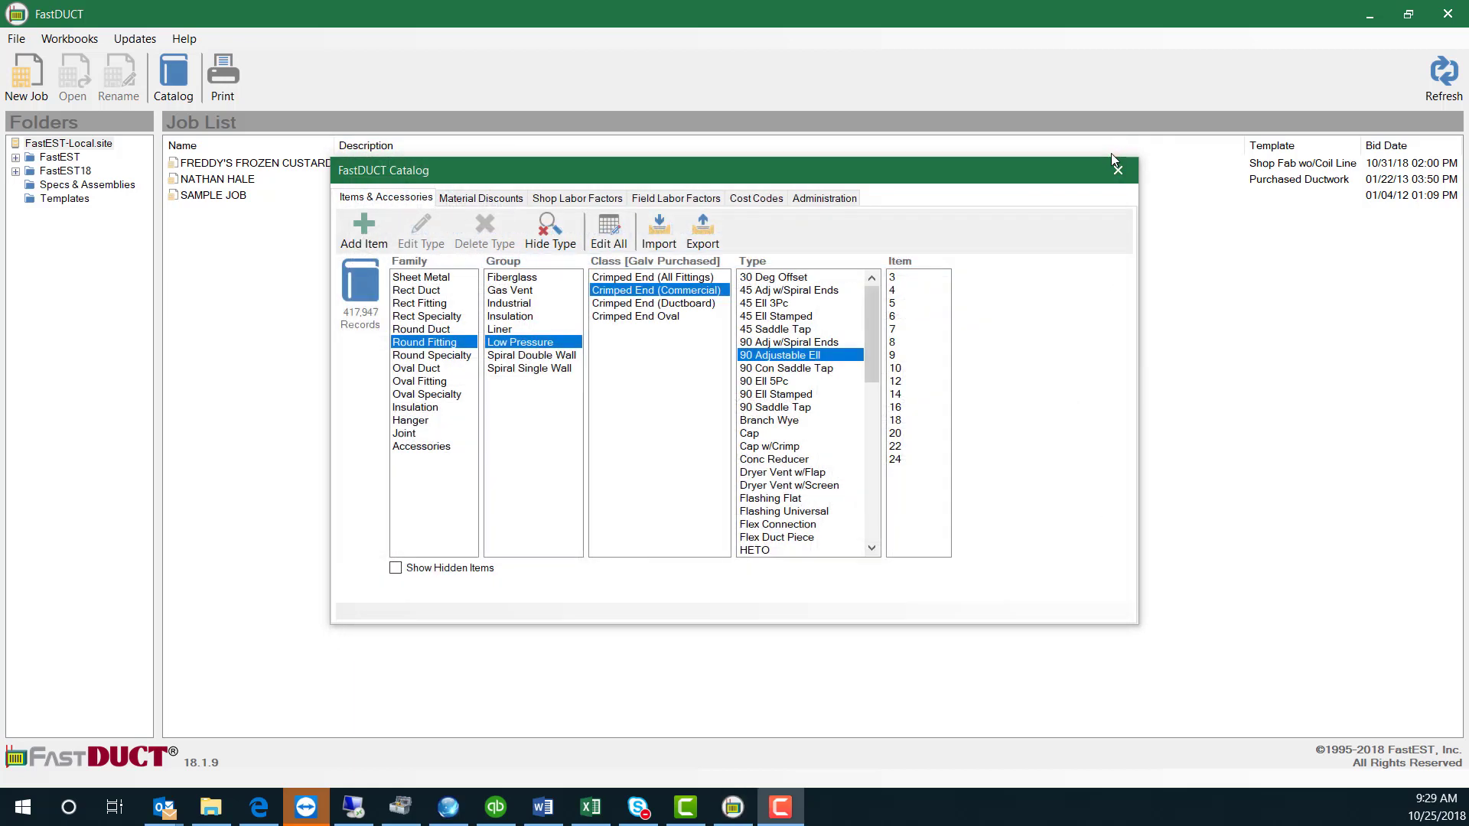
# Step: Check the Galvanized Sheets discounts and the shop and field labor factors, then close the catalog
pyautogui.click(482, 200)
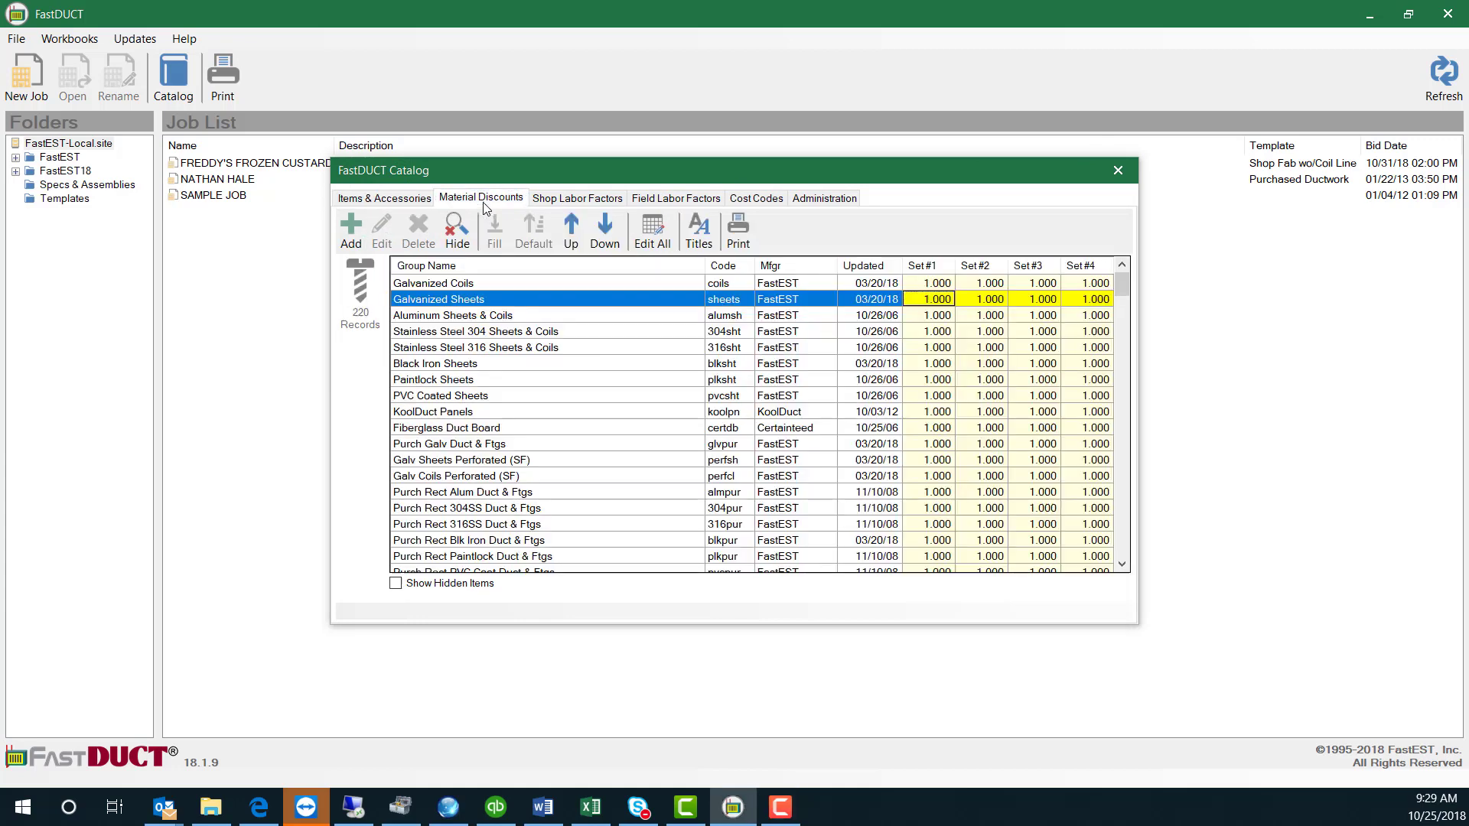
pyautogui.click(654, 228)
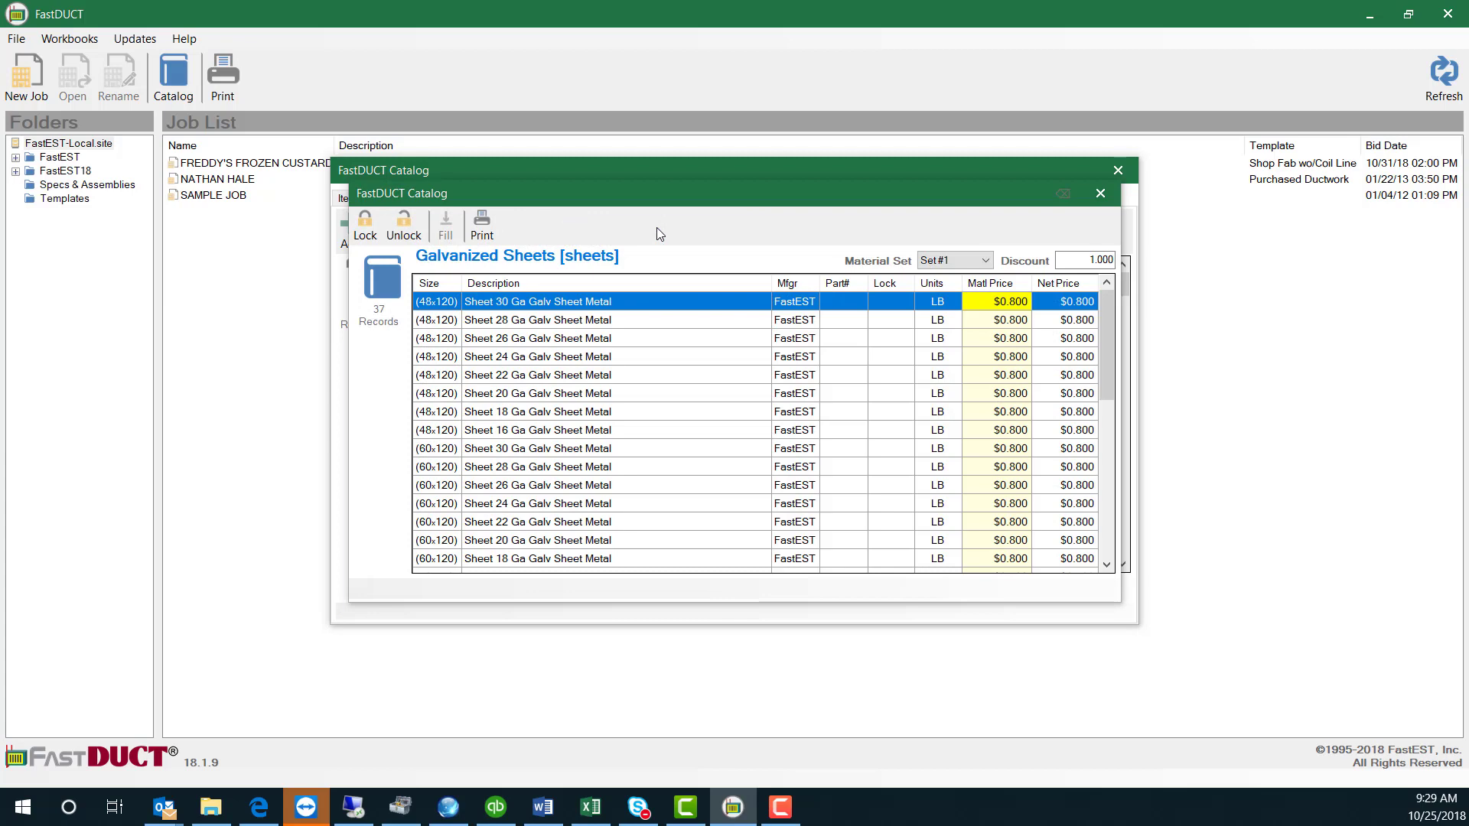
pyautogui.click(1100, 195)
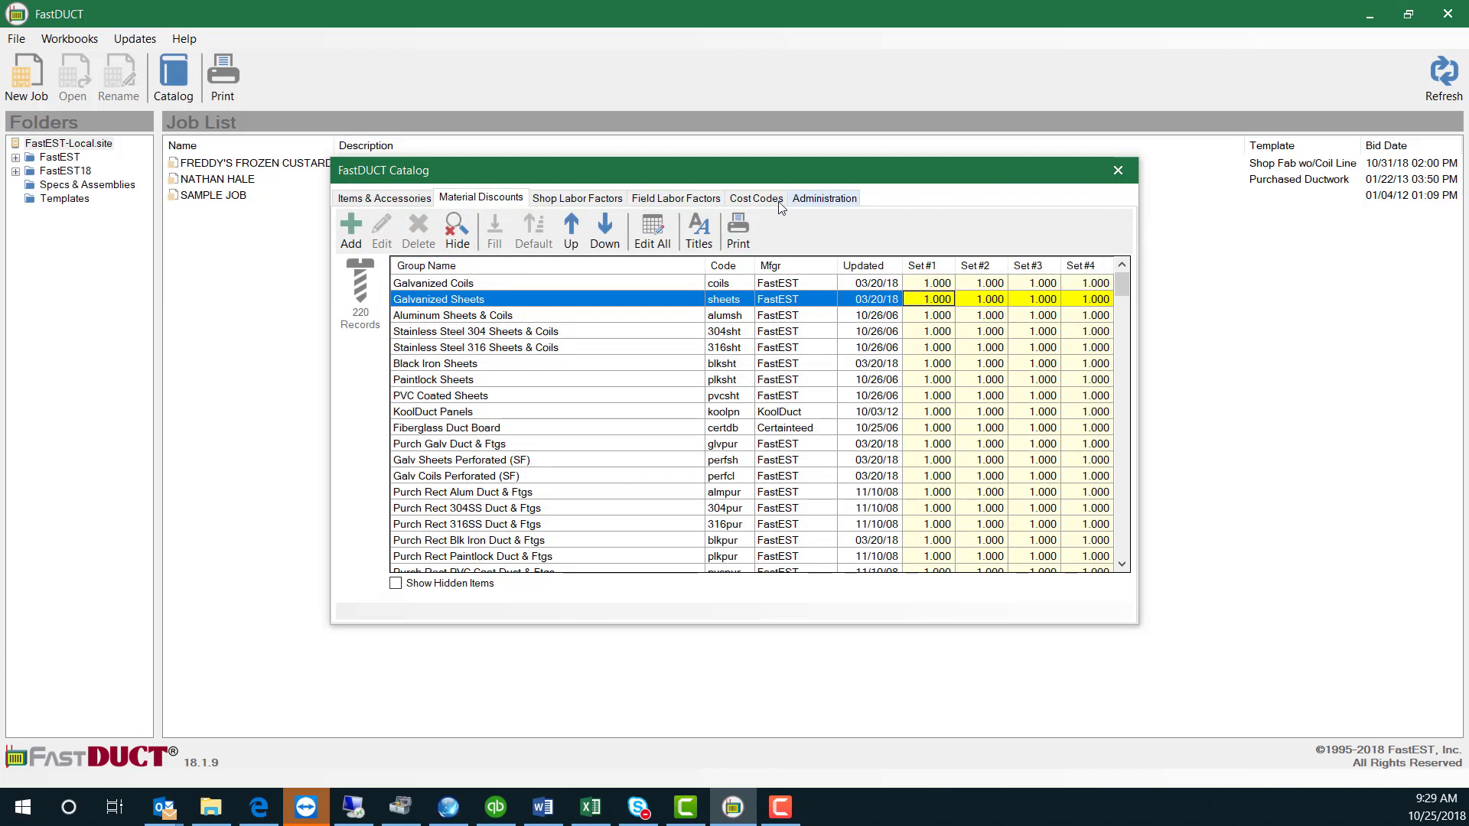
pyautogui.click(611, 202)
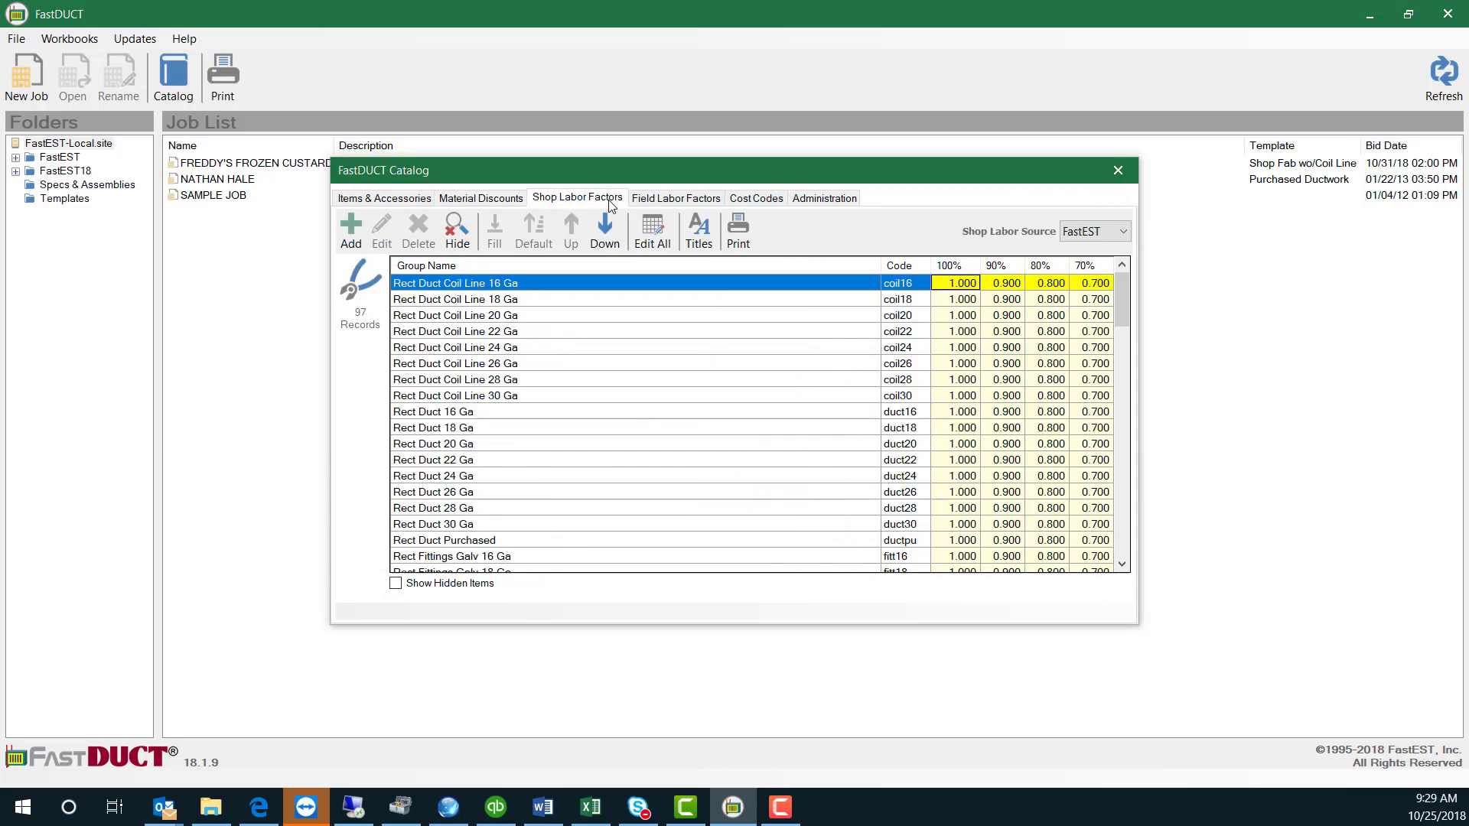
pyautogui.click(700, 202)
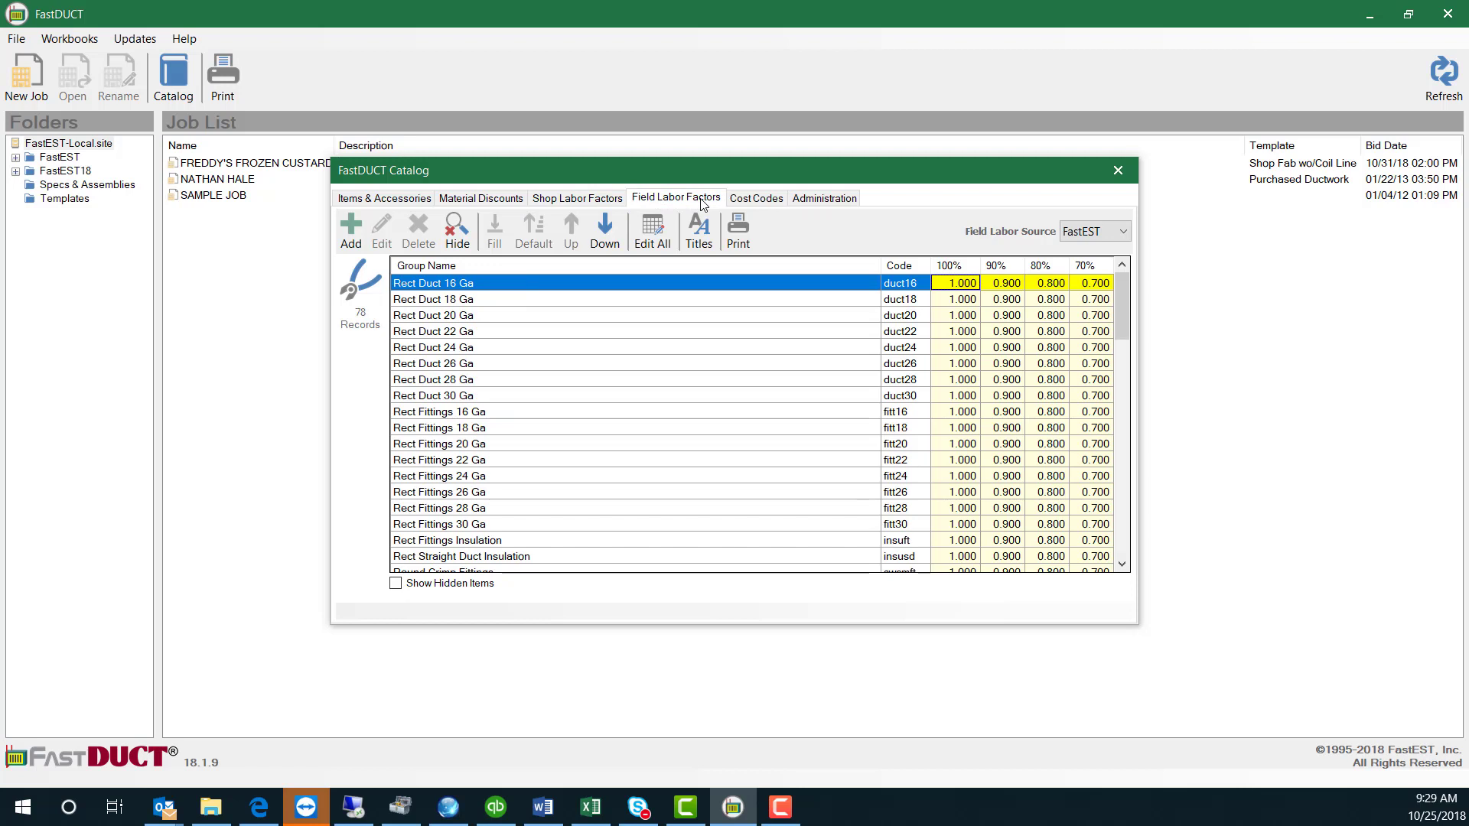
pyautogui.click(1117, 169)
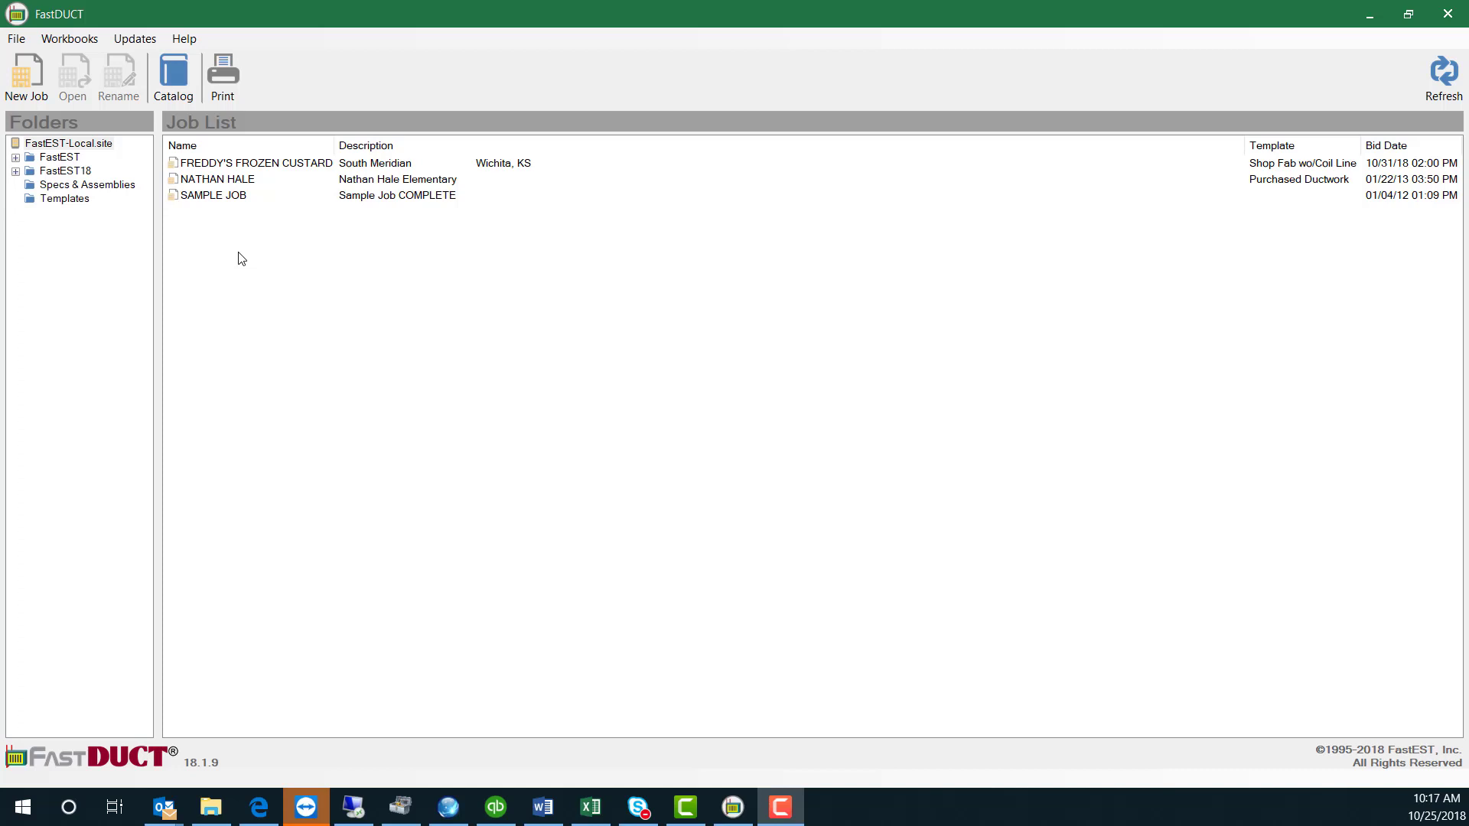
# Step: Open FREDDY'S FROZEN CUSTARD and review its job details, six plan sheets and 26 duct specs
pyautogui.doubleClick(233, 165)
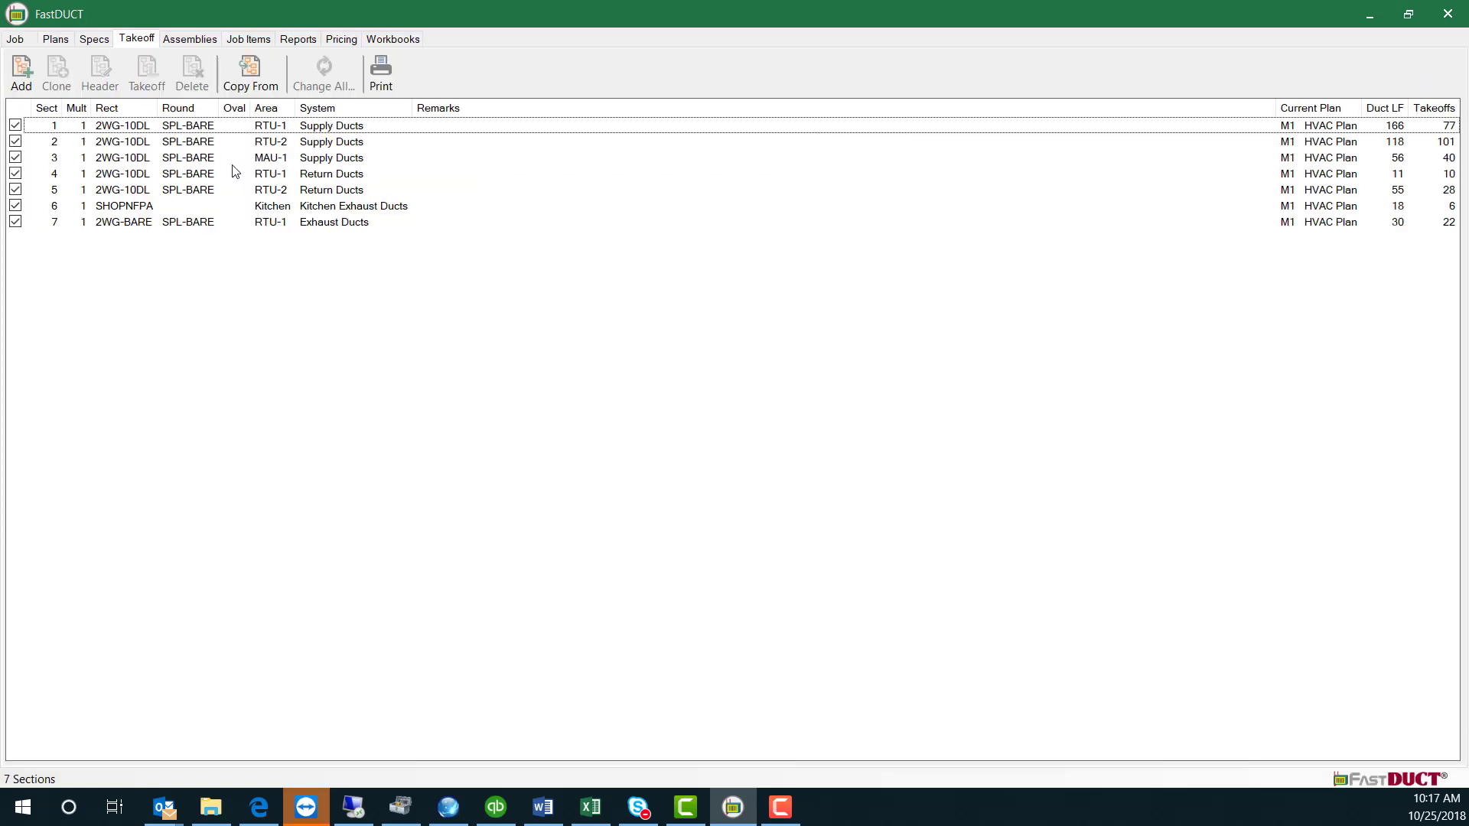
pyautogui.click(30, 46)
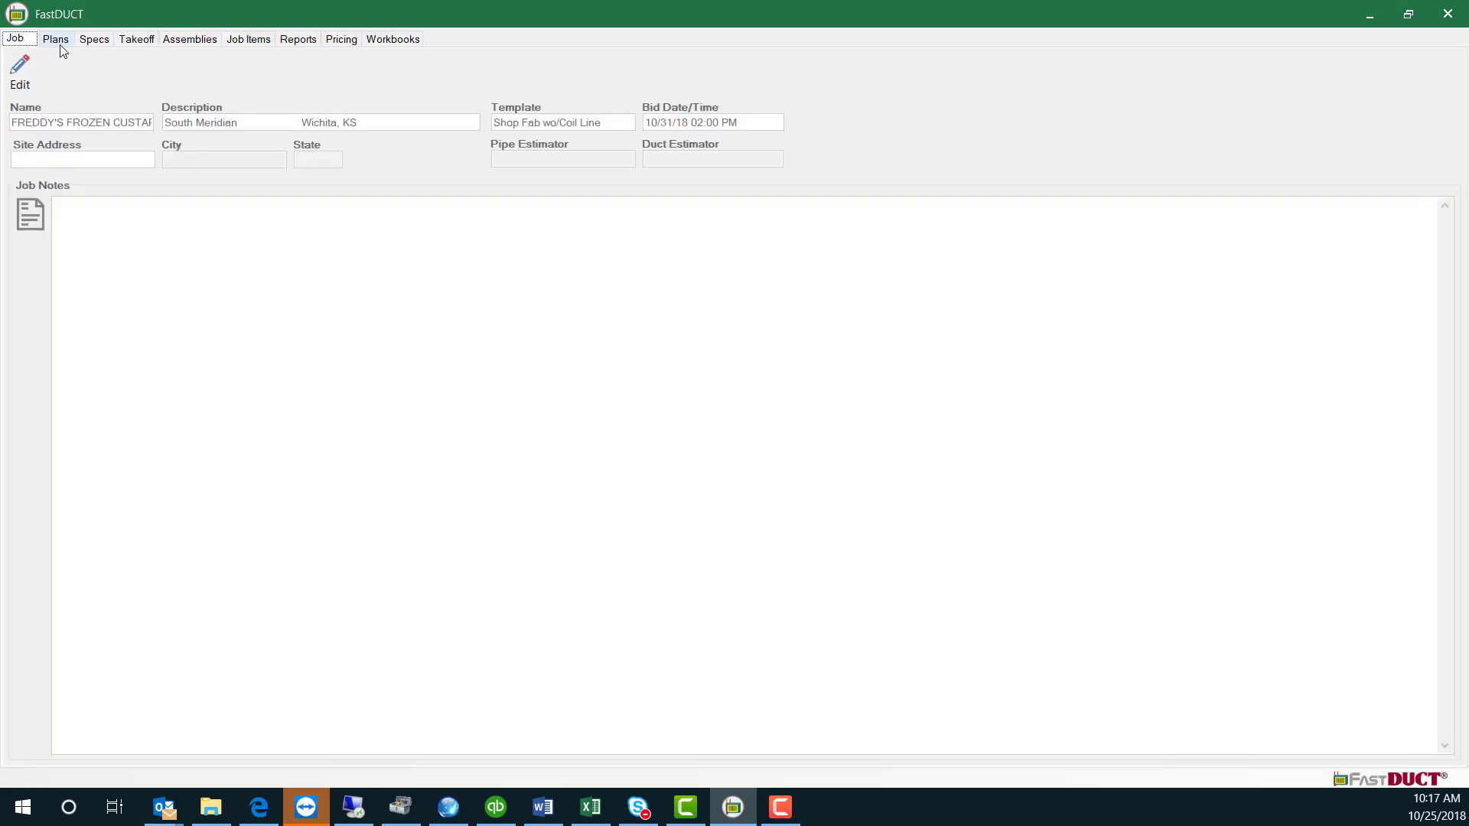
pyautogui.click(62, 47)
pyautogui.click(102, 46)
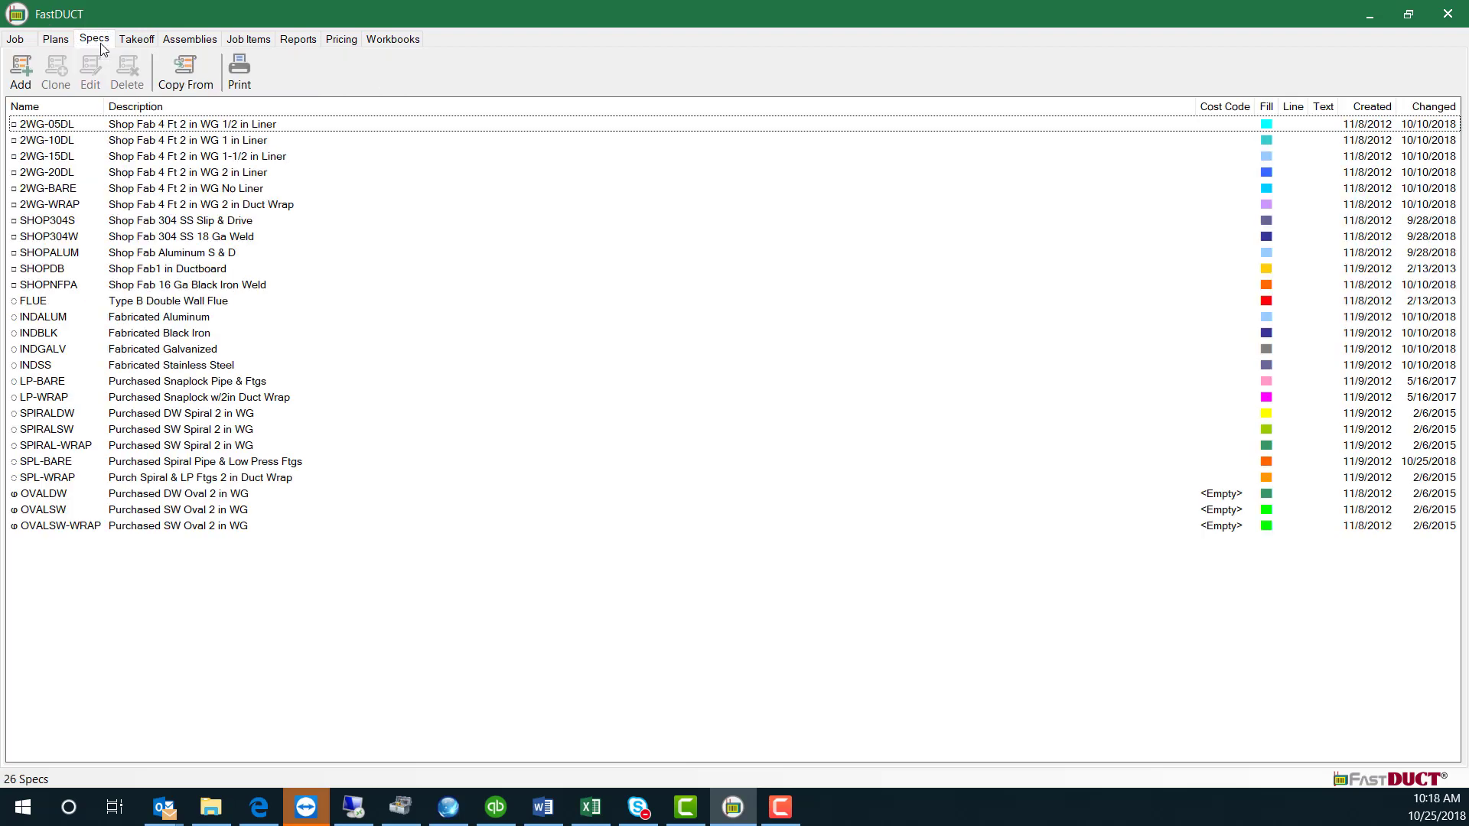
pyautogui.click(132, 44)
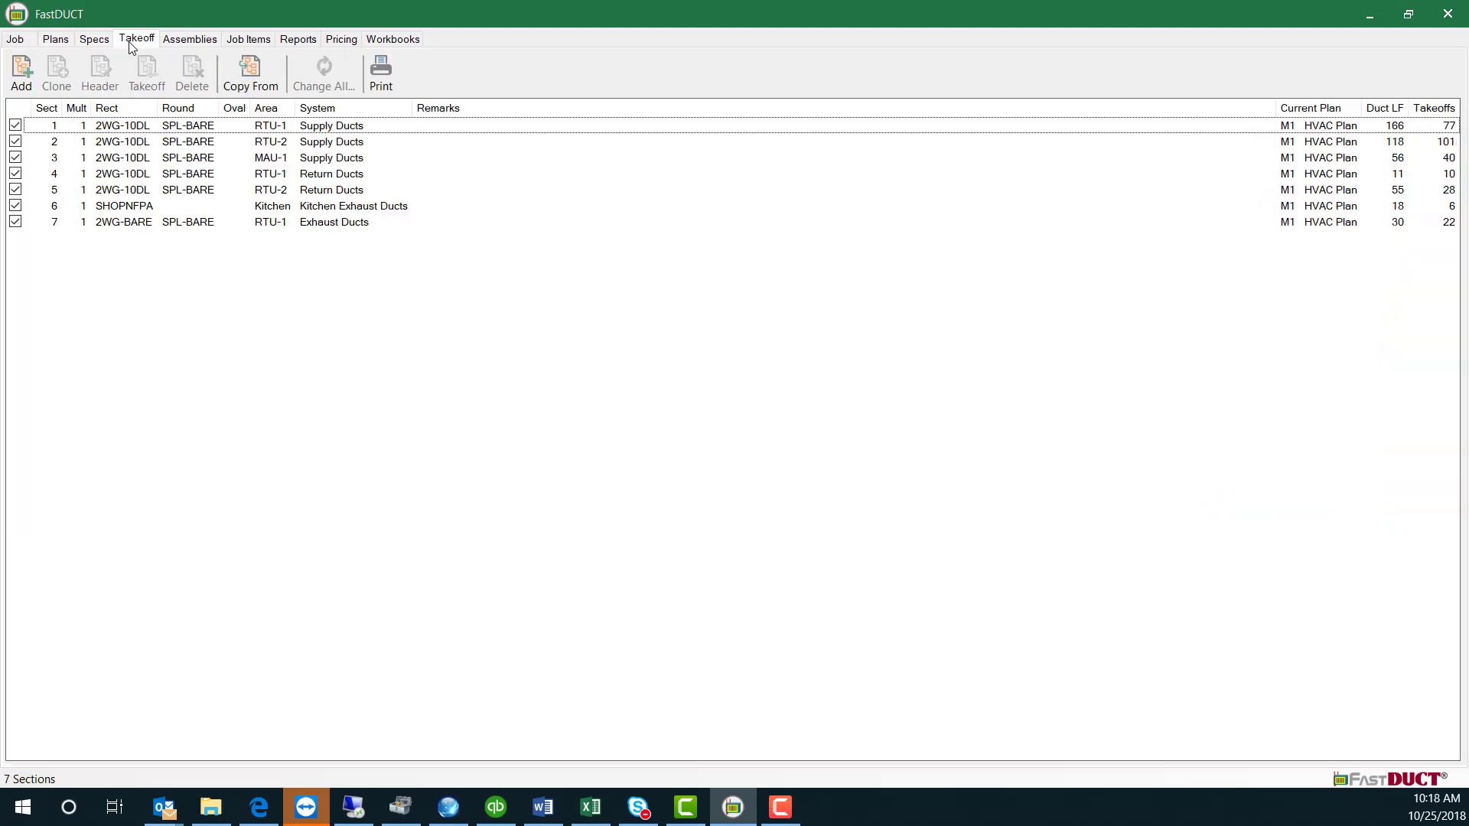
pyautogui.click(24, 45)
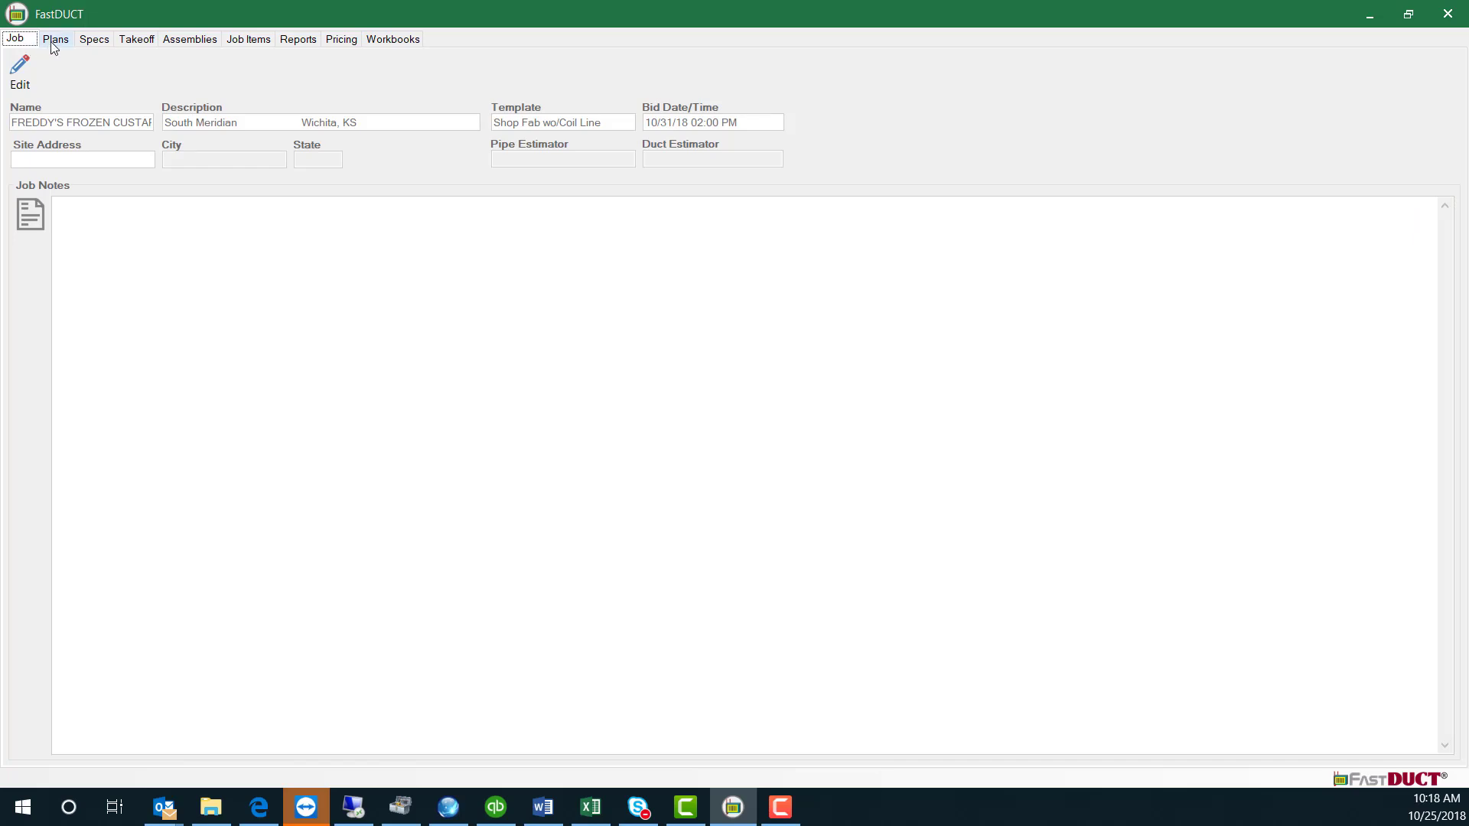
pyautogui.click(62, 46)
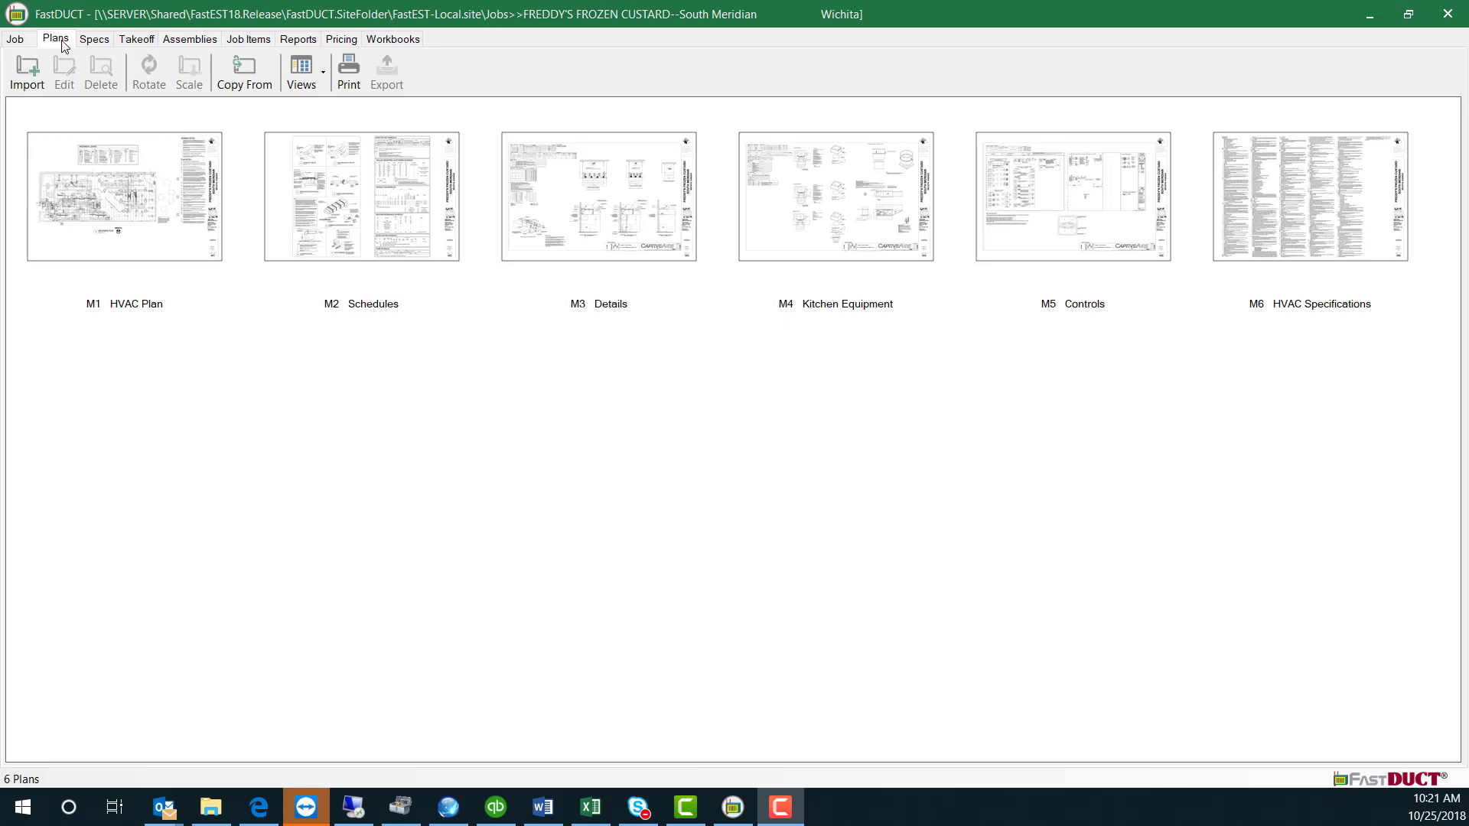
pyautogui.click(105, 47)
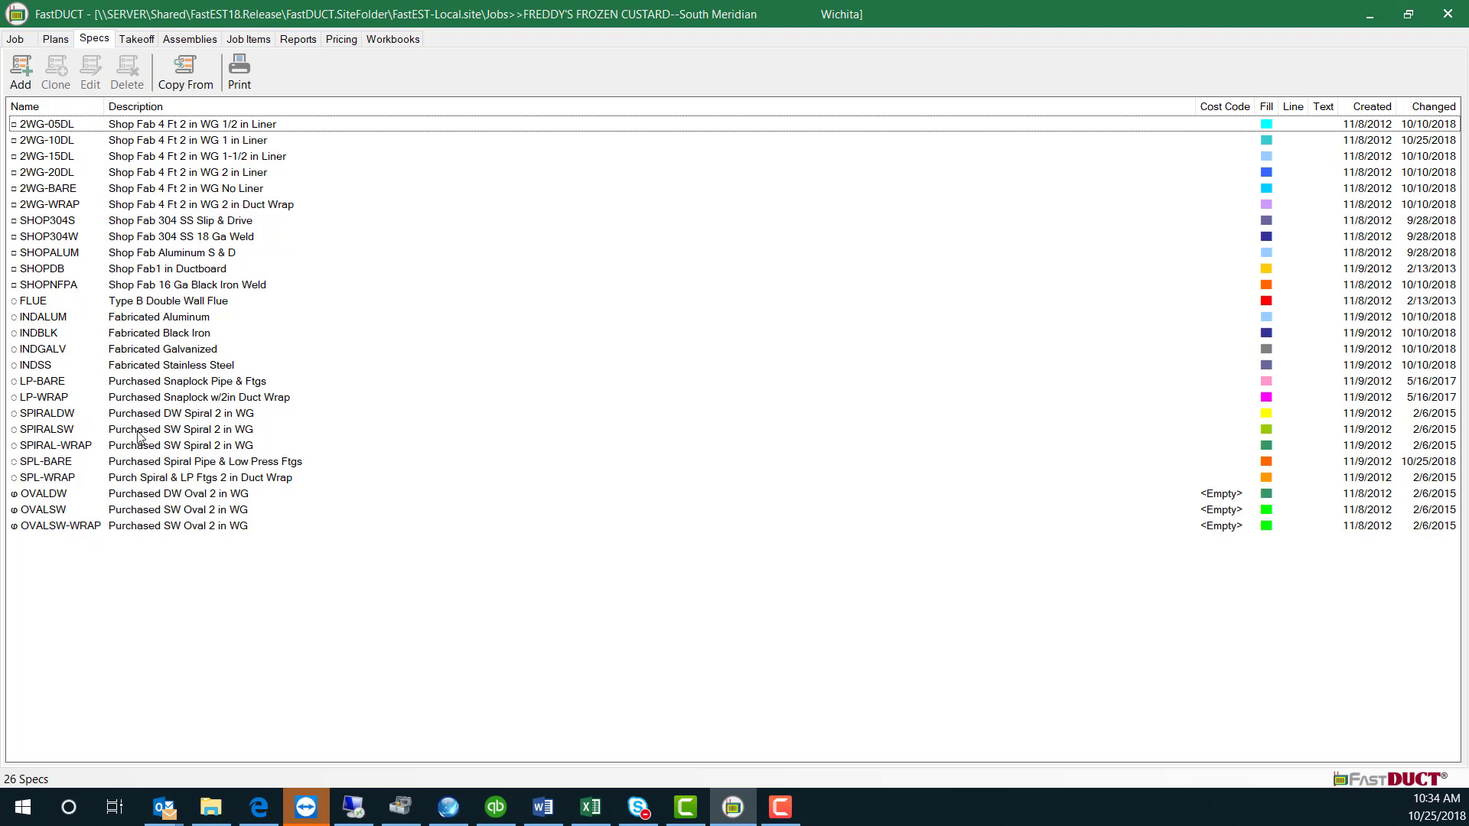
# Step: In spec 2WG-10DL, limit 26 Ga slip-and-drive duct to sizes through 18 and start 24 Ga at 19
pyautogui.click(97, 143)
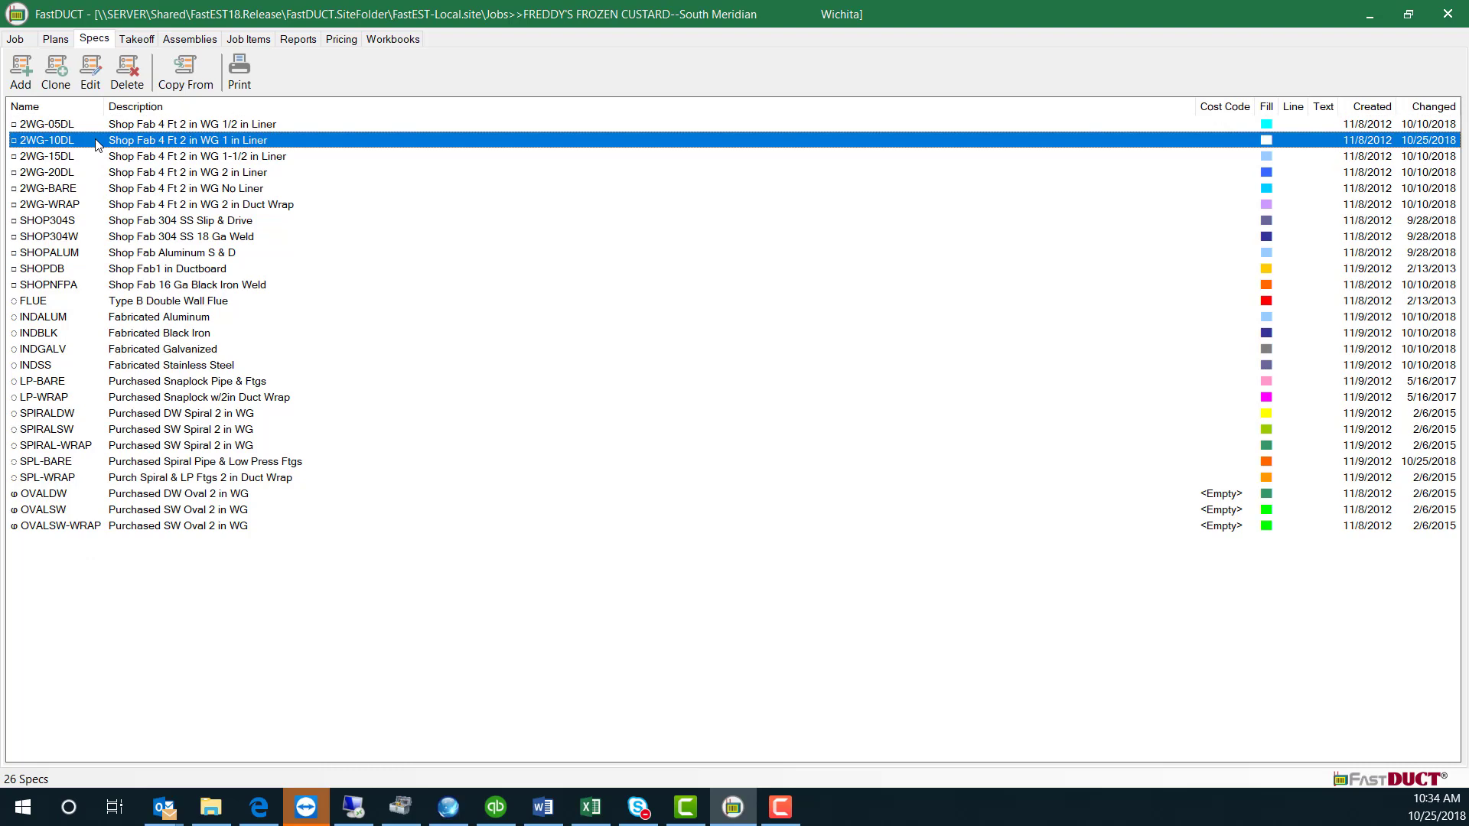
pyautogui.doubleClick(98, 142)
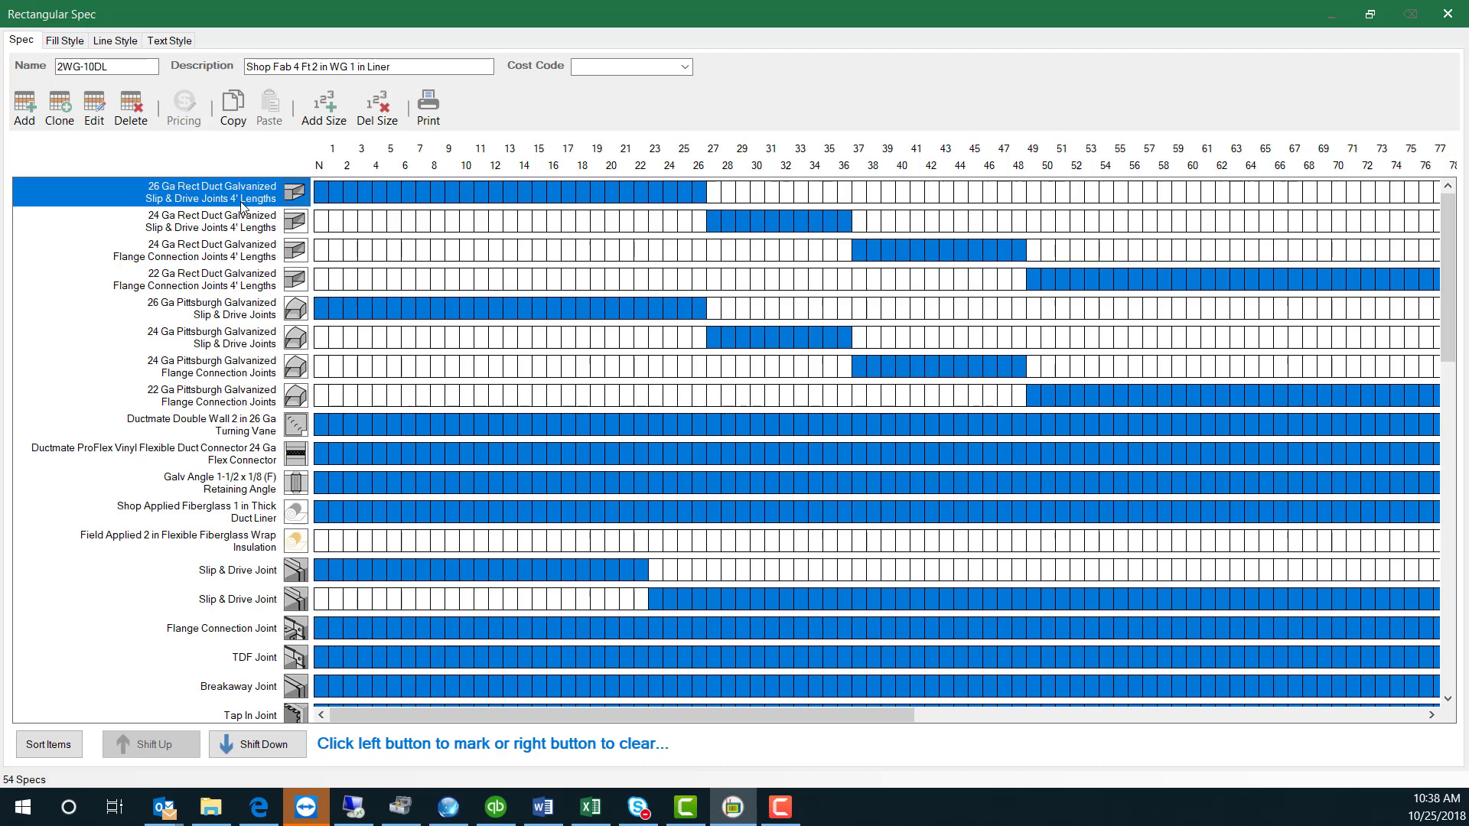
pyautogui.doubleClick(241, 202)
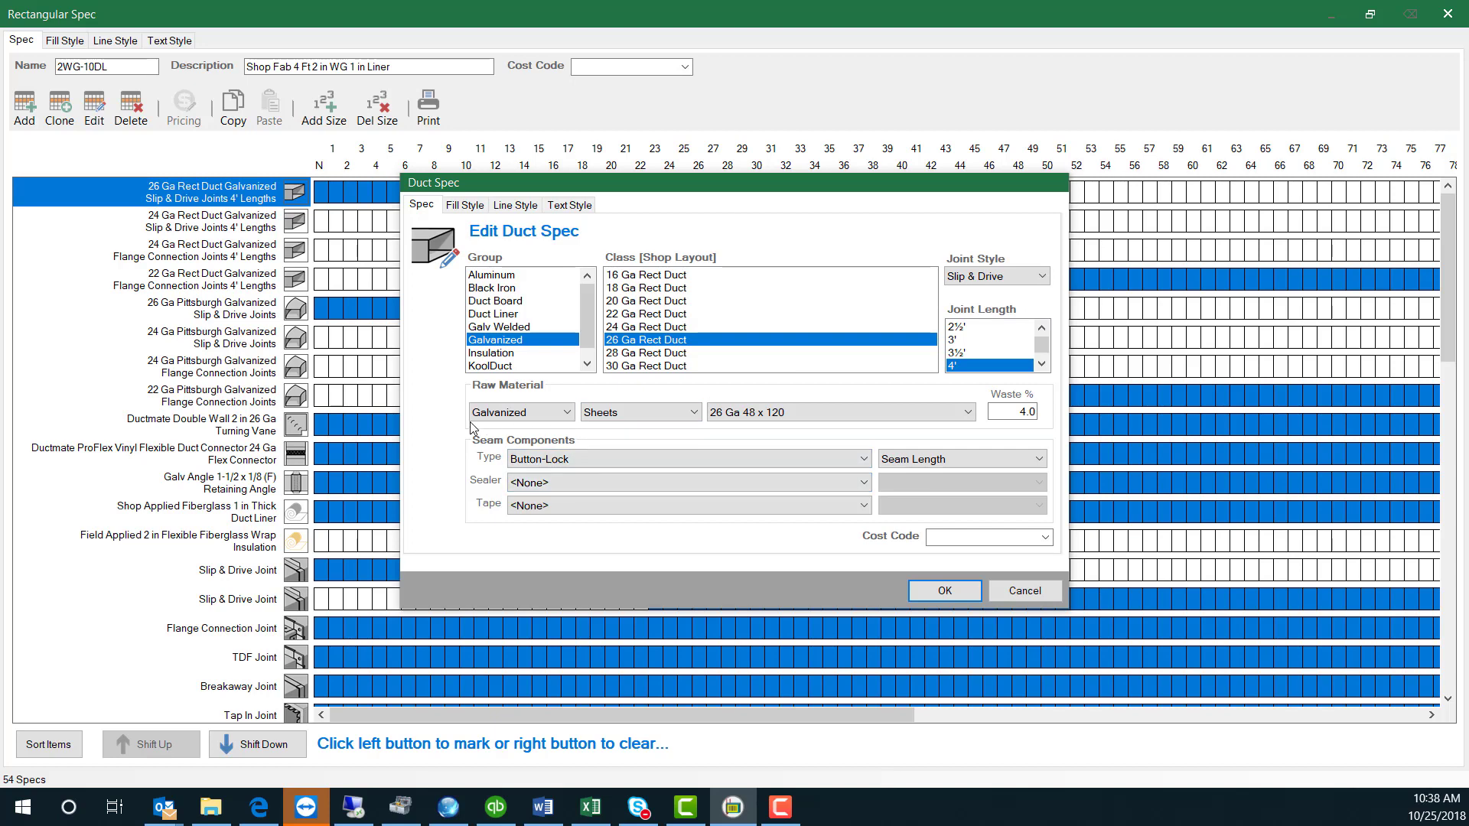
pyautogui.click(948, 591)
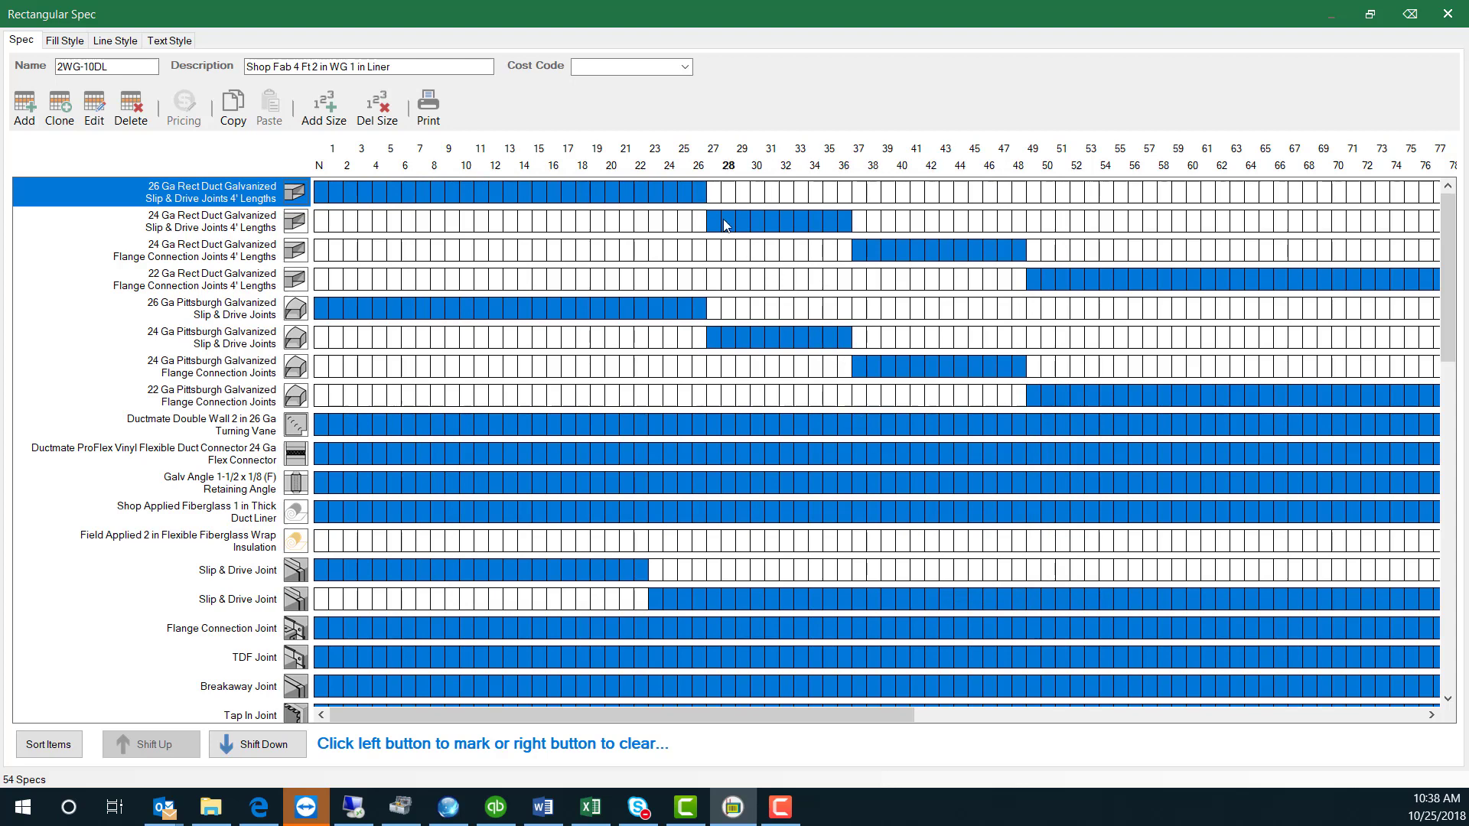
pyautogui.moveTo(696, 193); pyautogui.dragTo(597, 198, button='right')
pyautogui.moveTo(697, 222); pyautogui.dragTo(600, 228)
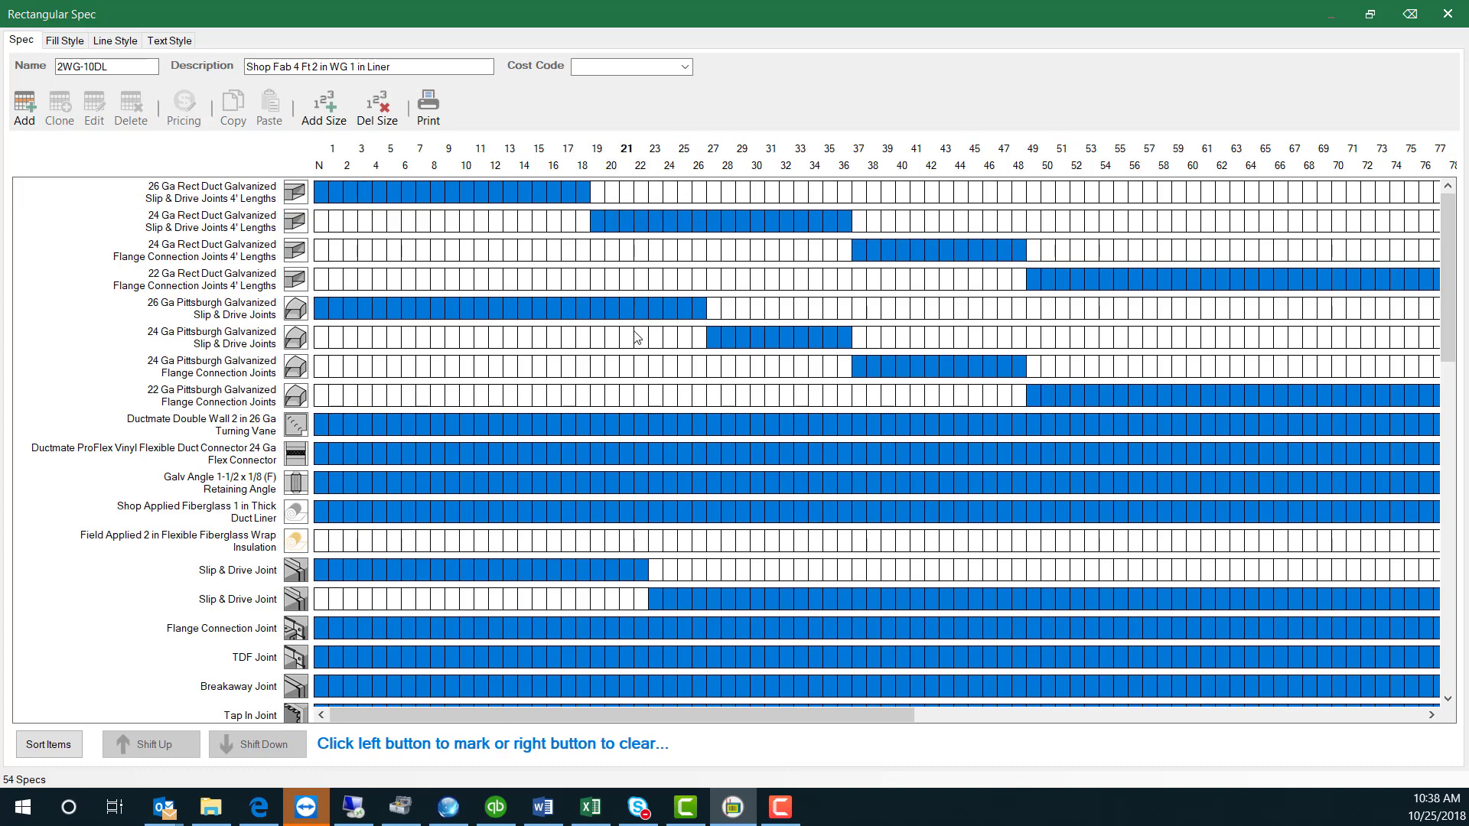
# Step: Close the Rectangular Spec editor and open the takeoff for section 2, RTU-2 Supply Ducts
pyautogui.click(1447, 14)
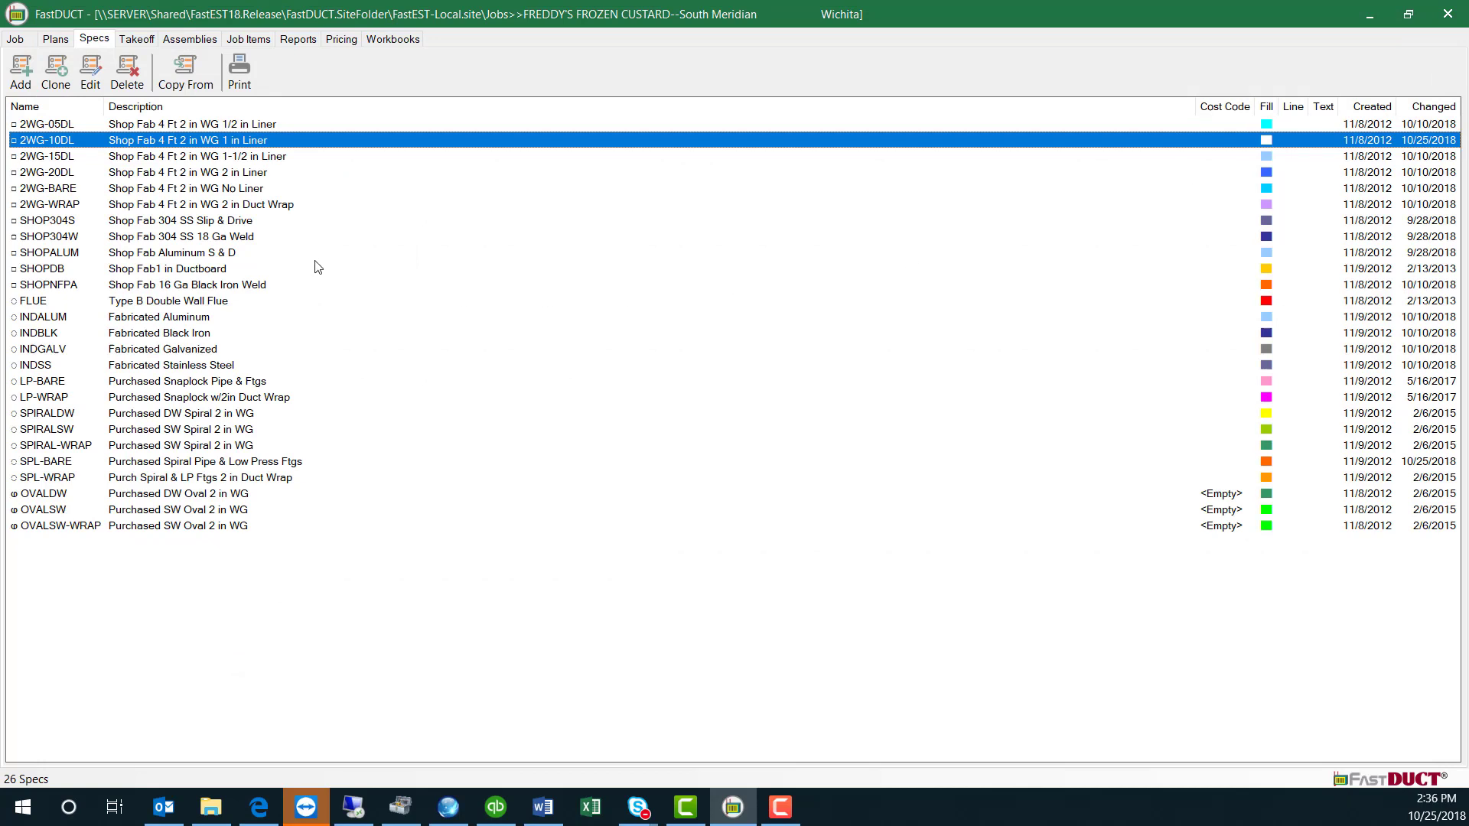
pyautogui.click(138, 39)
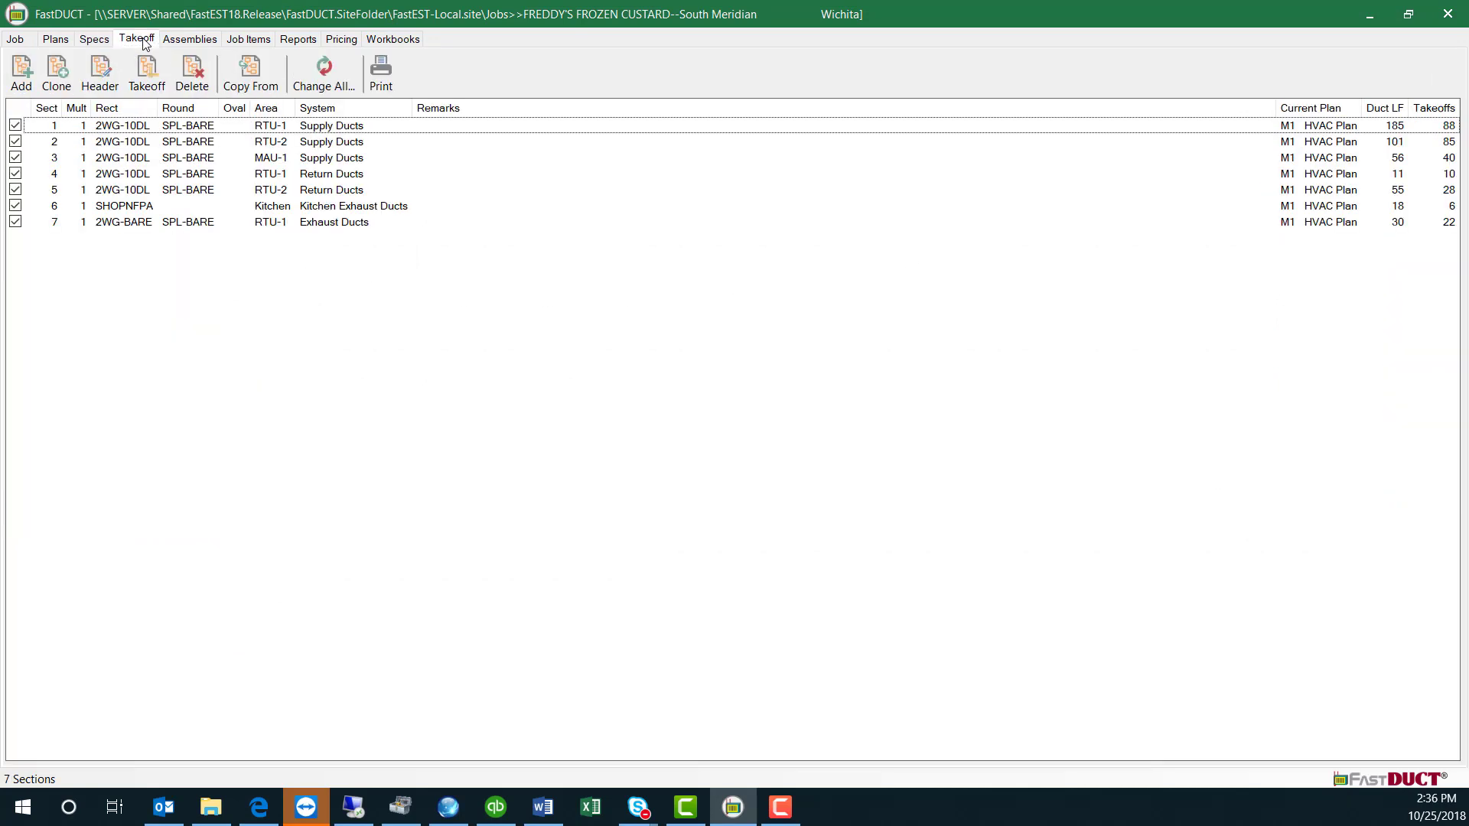
pyautogui.click(125, 131)
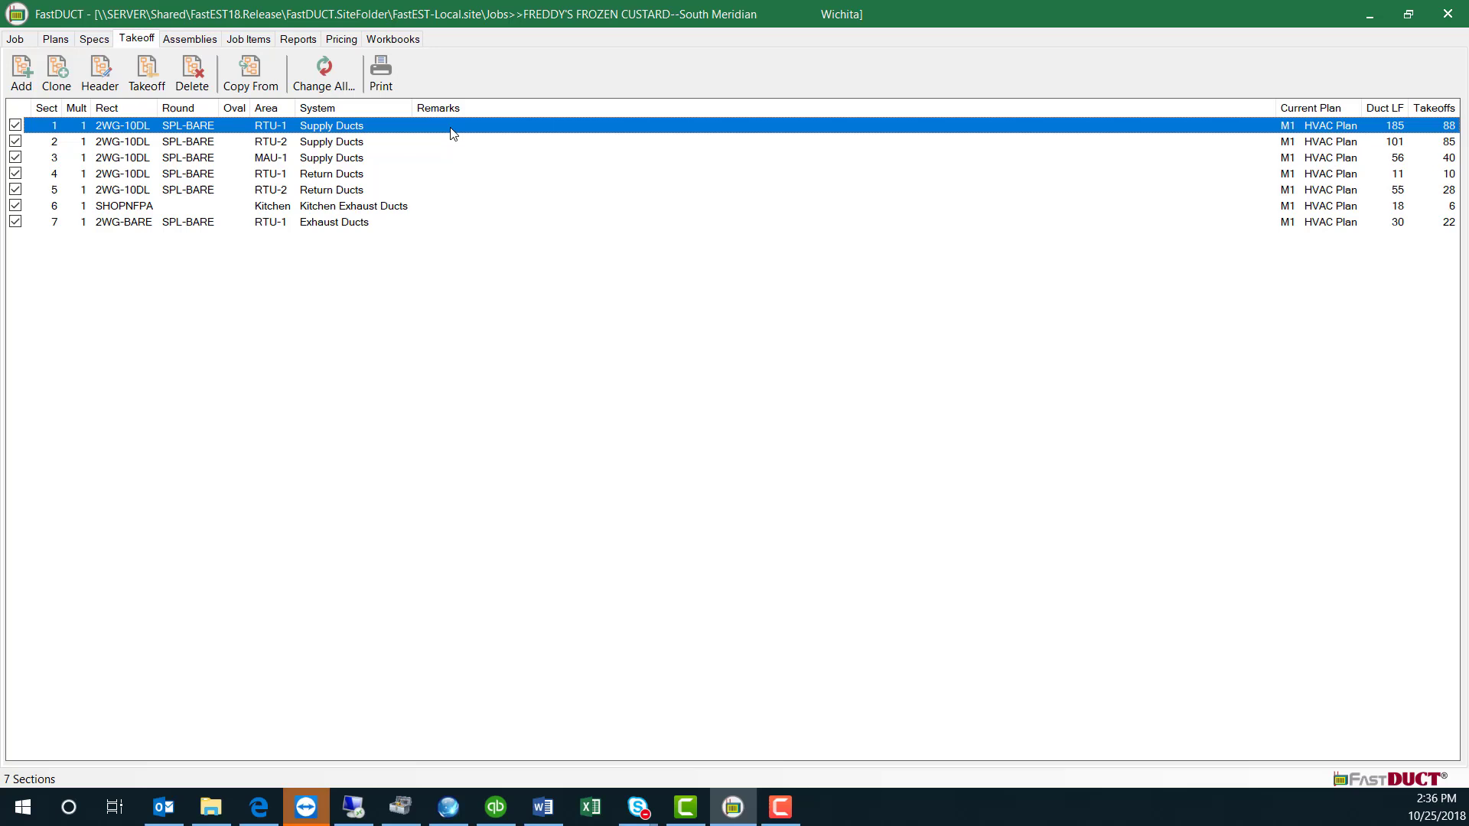
pyautogui.click(138, 146)
pyautogui.doubleClick(138, 146)
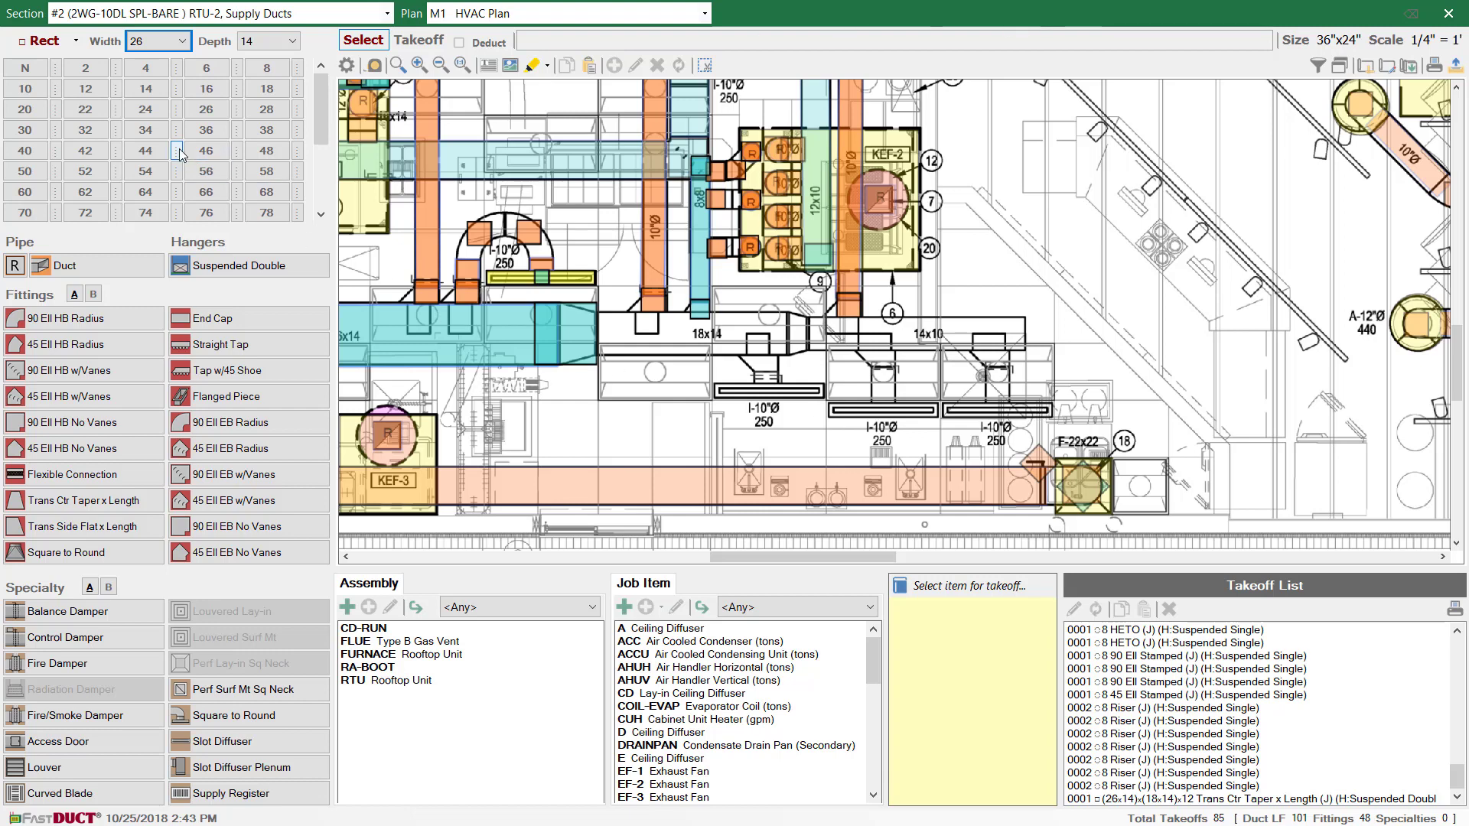
# Step: Draw an 18x14 rectangular duct run from the end of the 26x14-to-18x14 transition
pyautogui.click(266, 89)
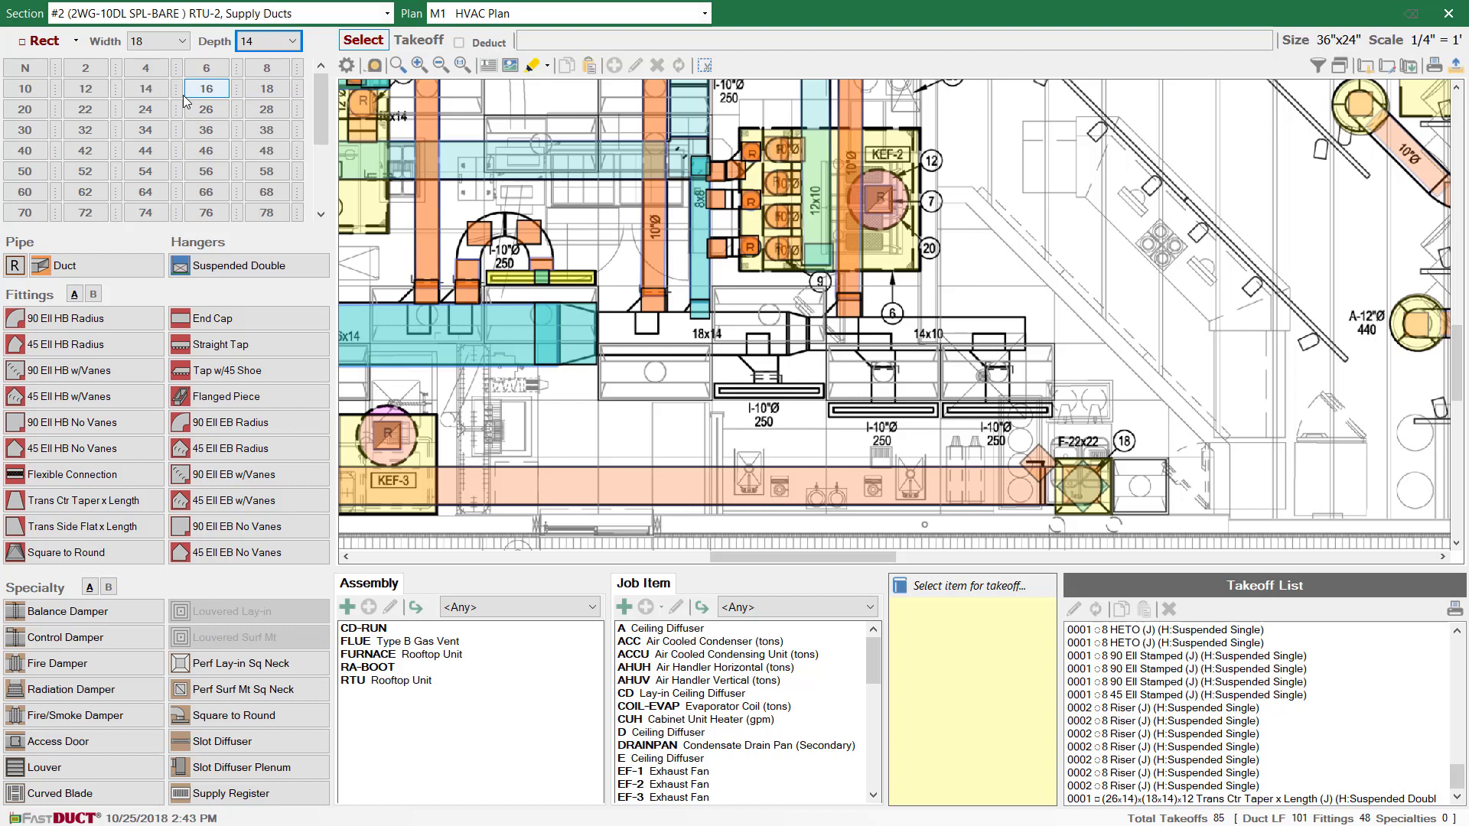
pyautogui.click(145, 90)
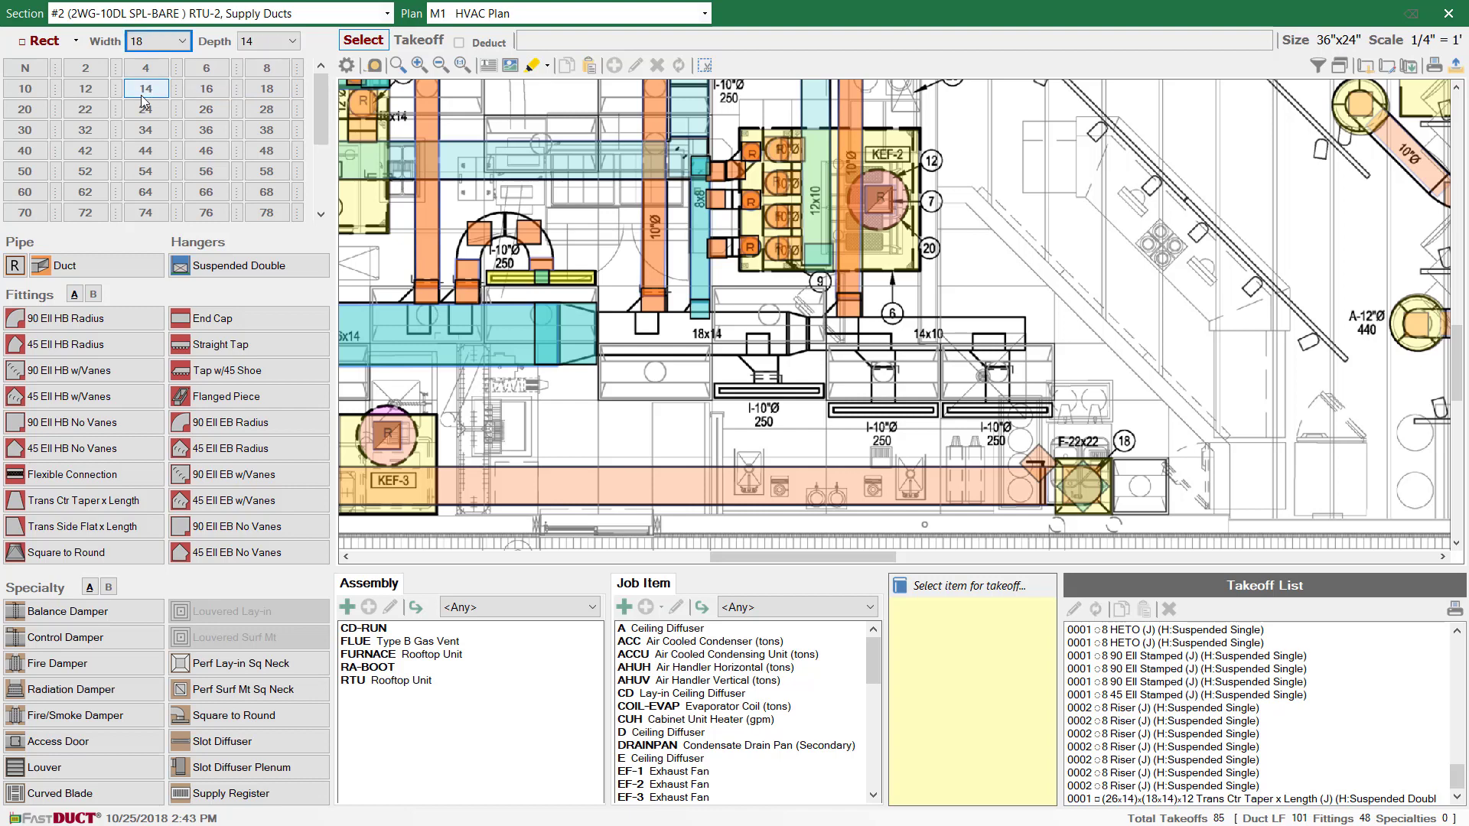
pyautogui.click(112, 272)
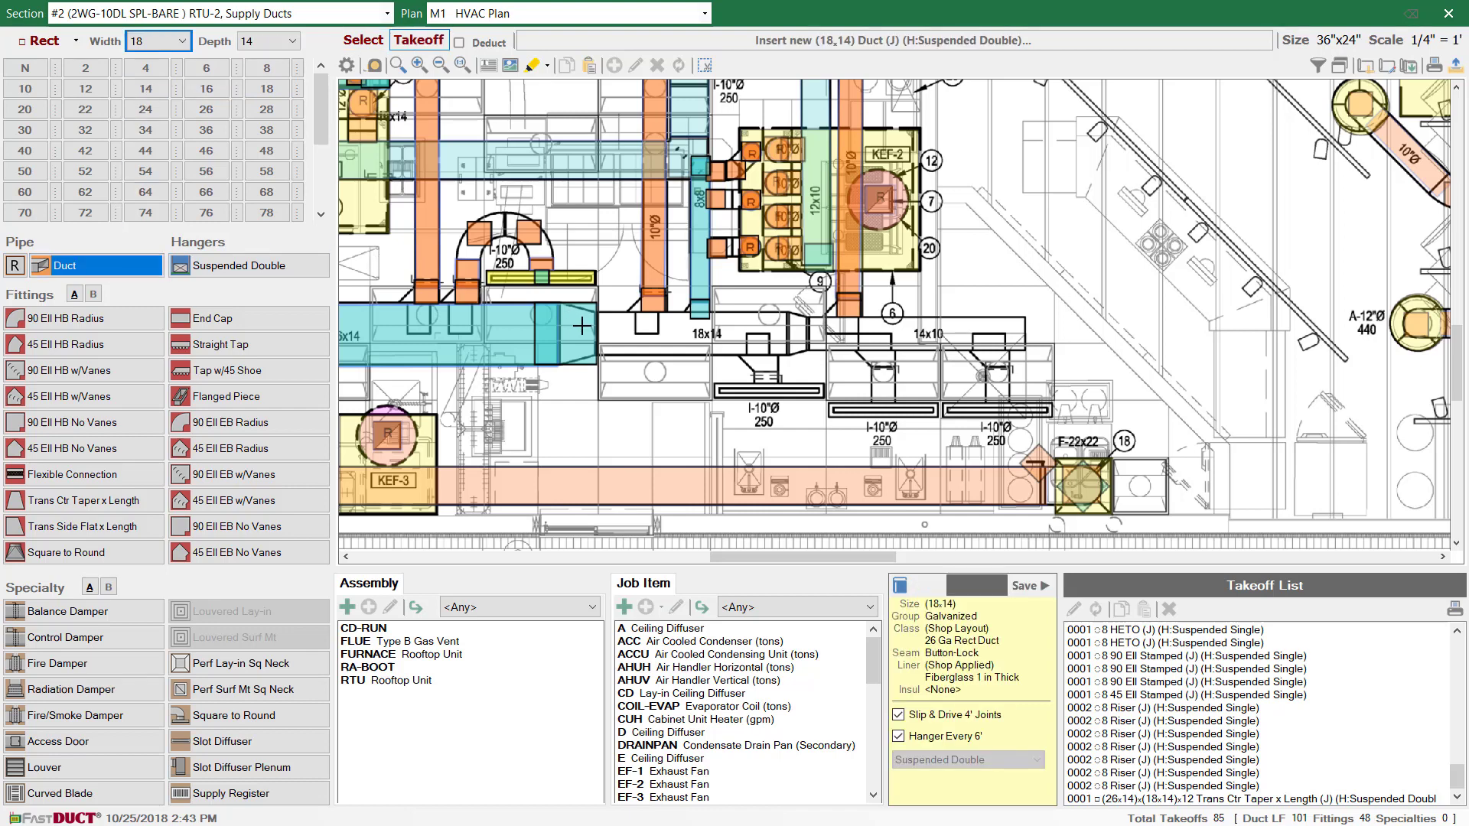
pyautogui.moveTo(595, 327); pyautogui.dragTo(787, 331)
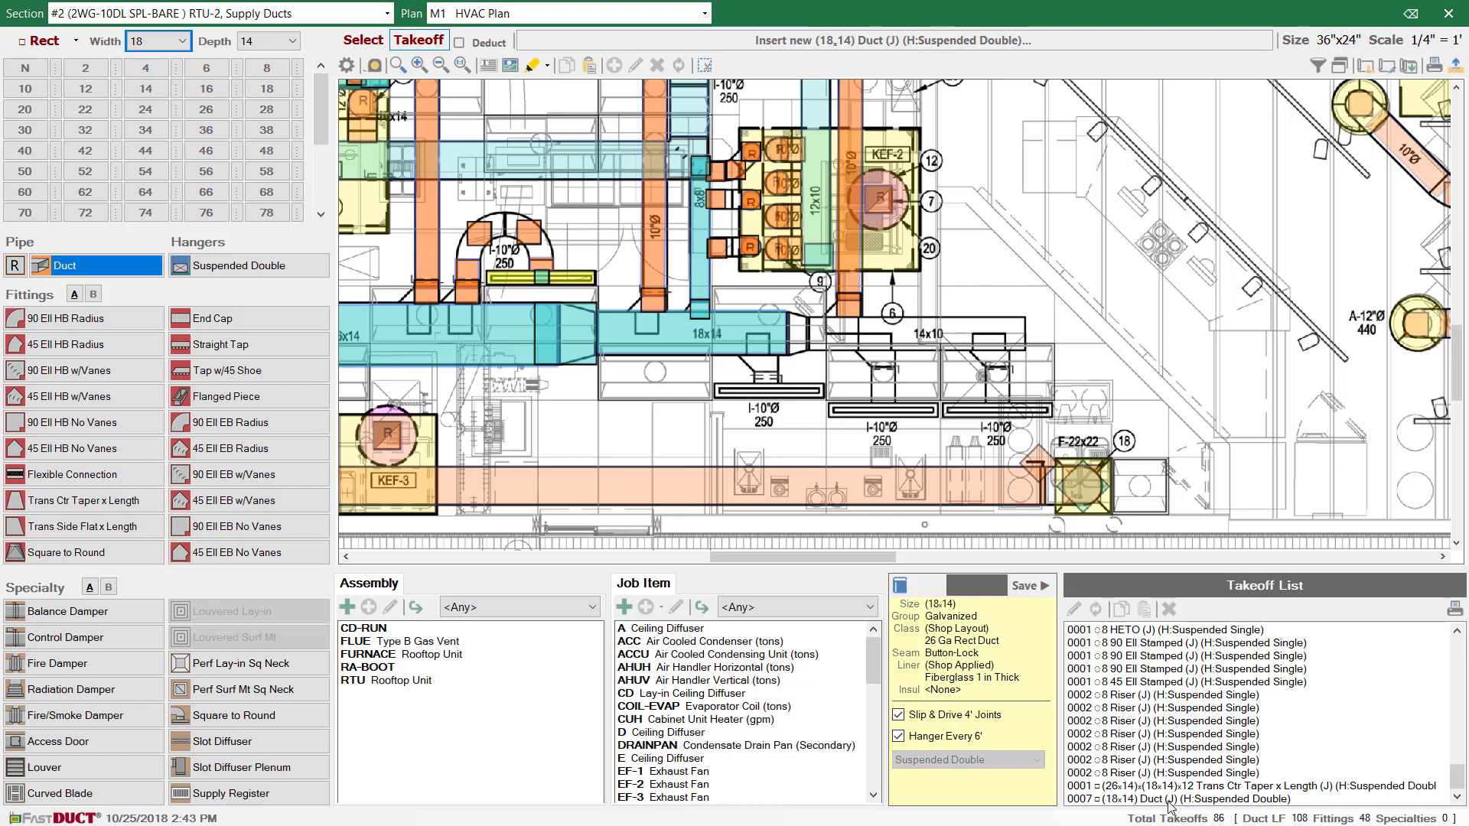
# Step: Place a 12-long center taper from 18x14 to 14x10 at the 18x14 duct end
pyautogui.click(120, 503)
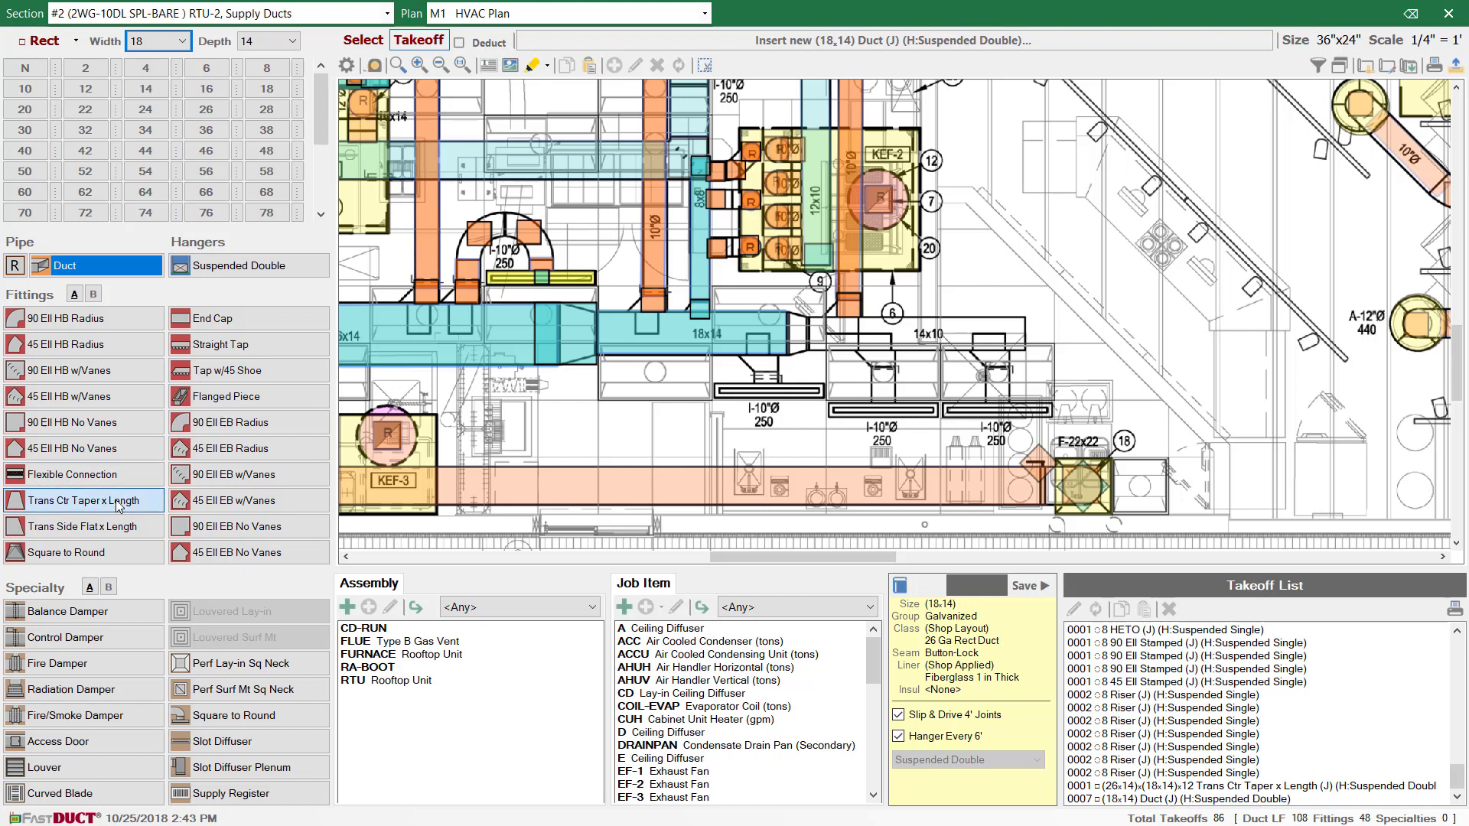
pyautogui.click(170, 448)
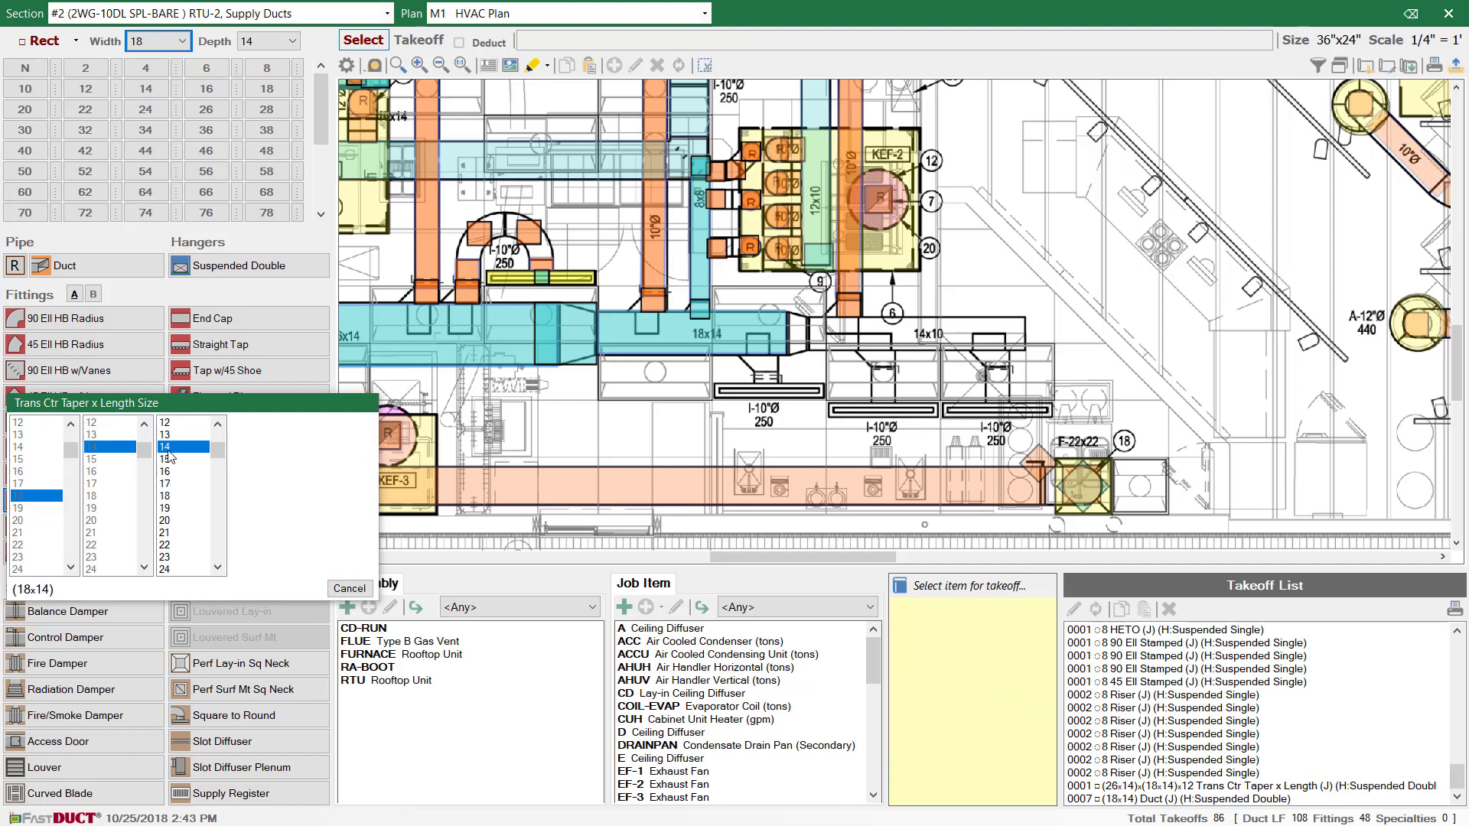
pyautogui.click(291, 423)
pyautogui.click(291, 423)
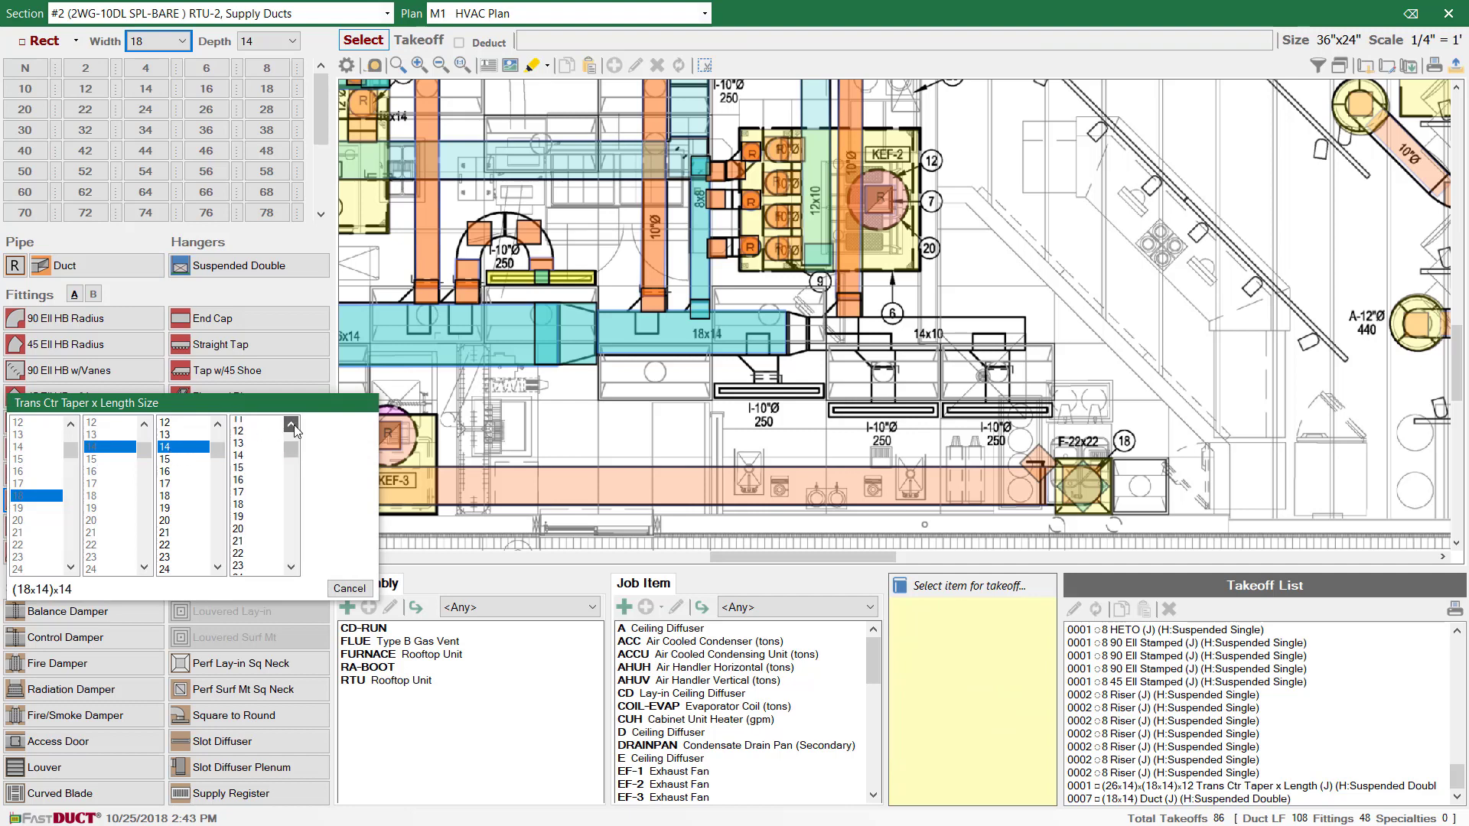
pyautogui.click(291, 423)
pyautogui.click(291, 423)
pyautogui.click(258, 448)
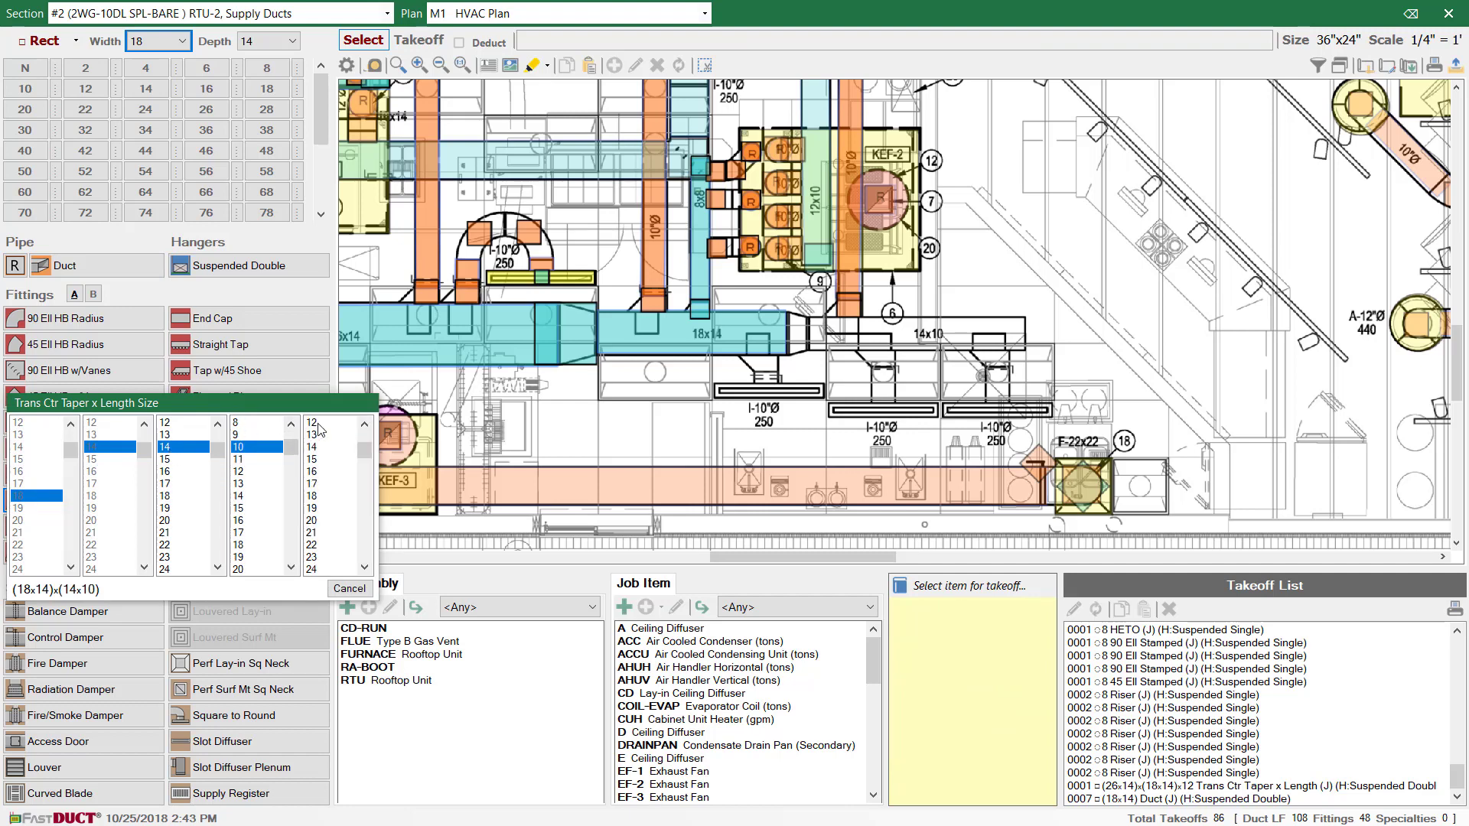
pyautogui.click(319, 424)
pyautogui.click(782, 342)
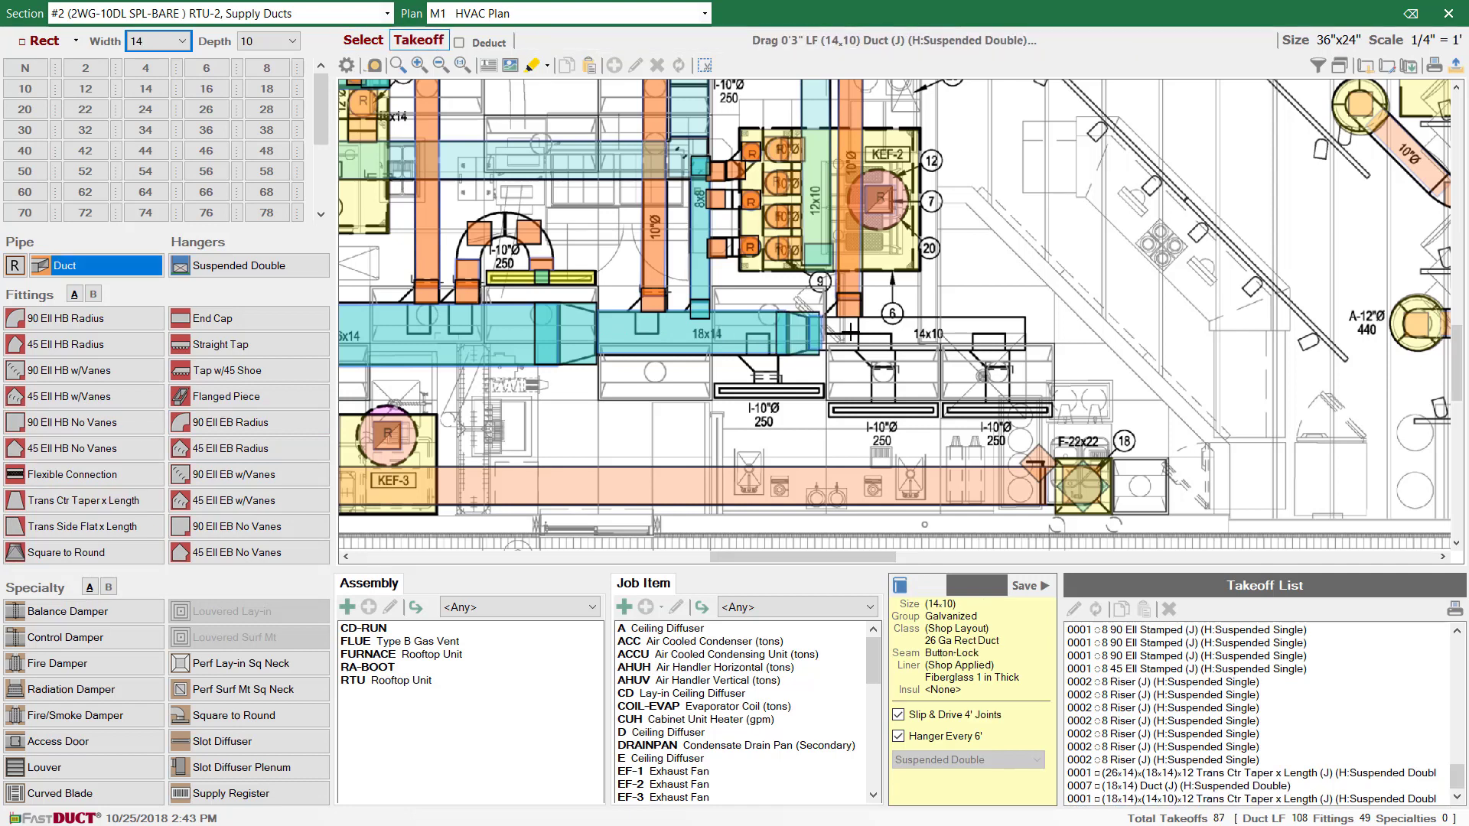
# Step: Run a 14x10 duct to the right and cap its end with an End Cap
pyautogui.moveTo(849, 331); pyautogui.dragTo(1025, 333)
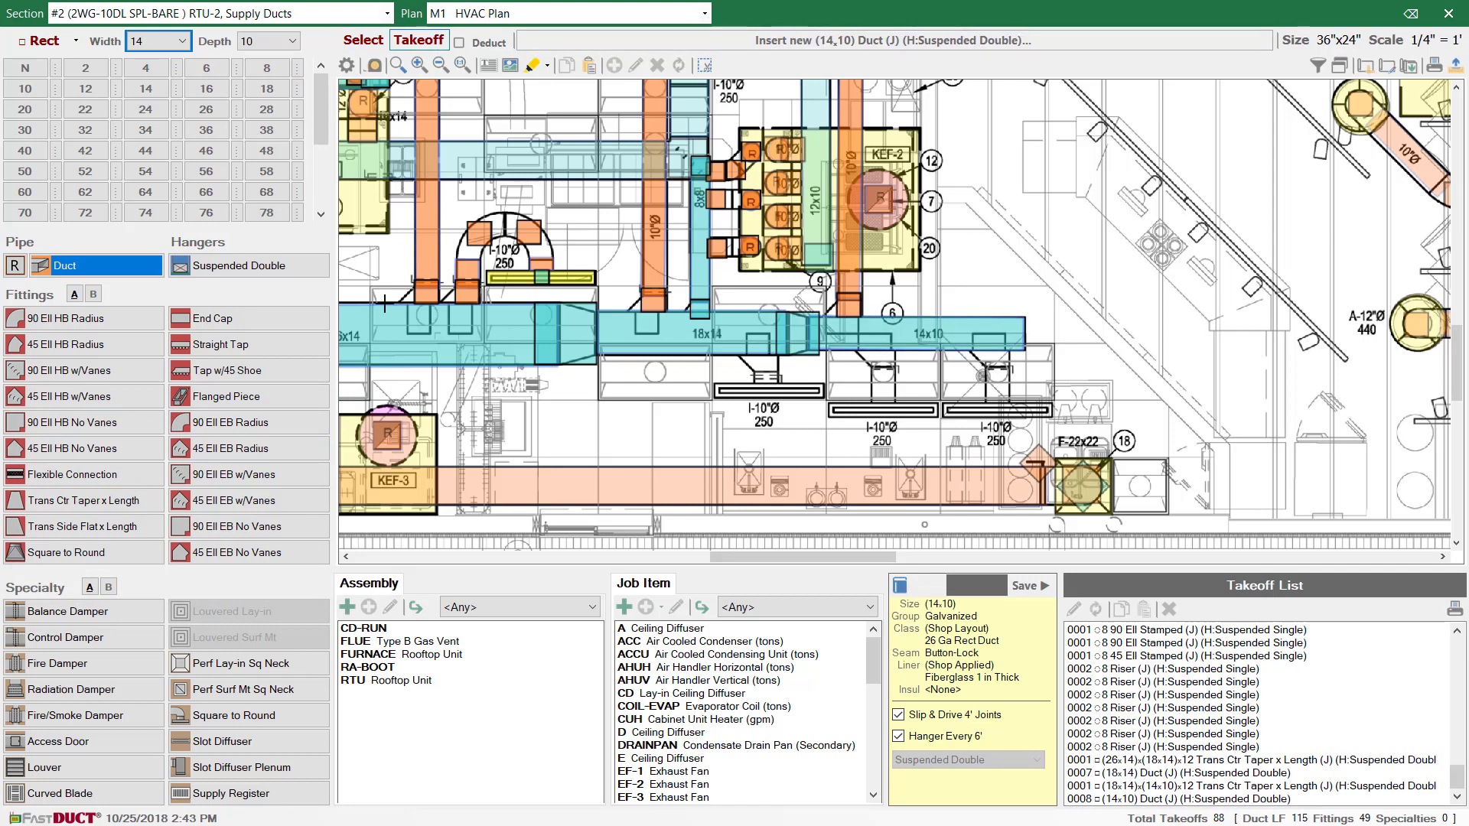
pyautogui.click(322, 318)
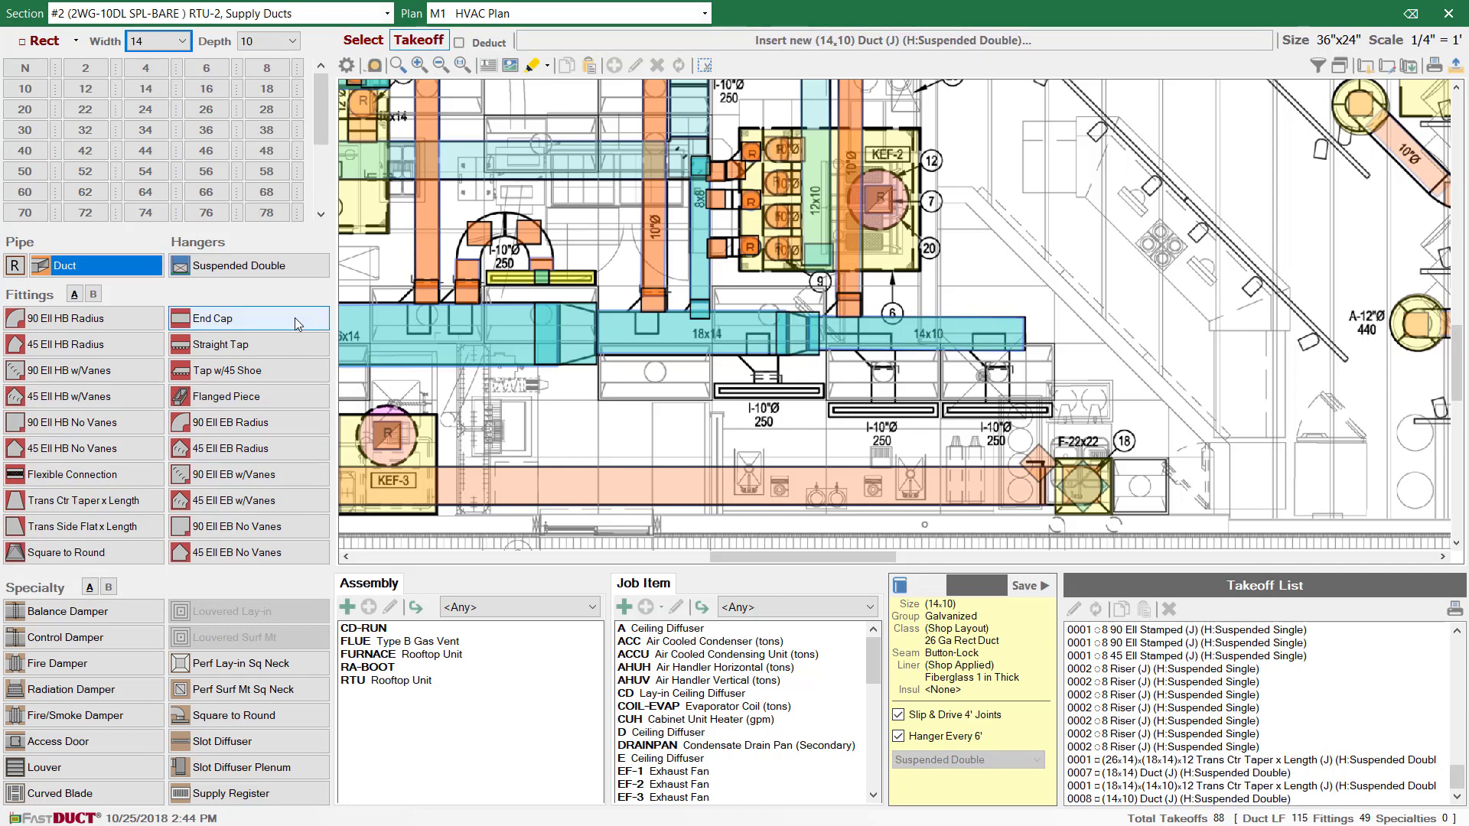
pyautogui.click(1019, 330)
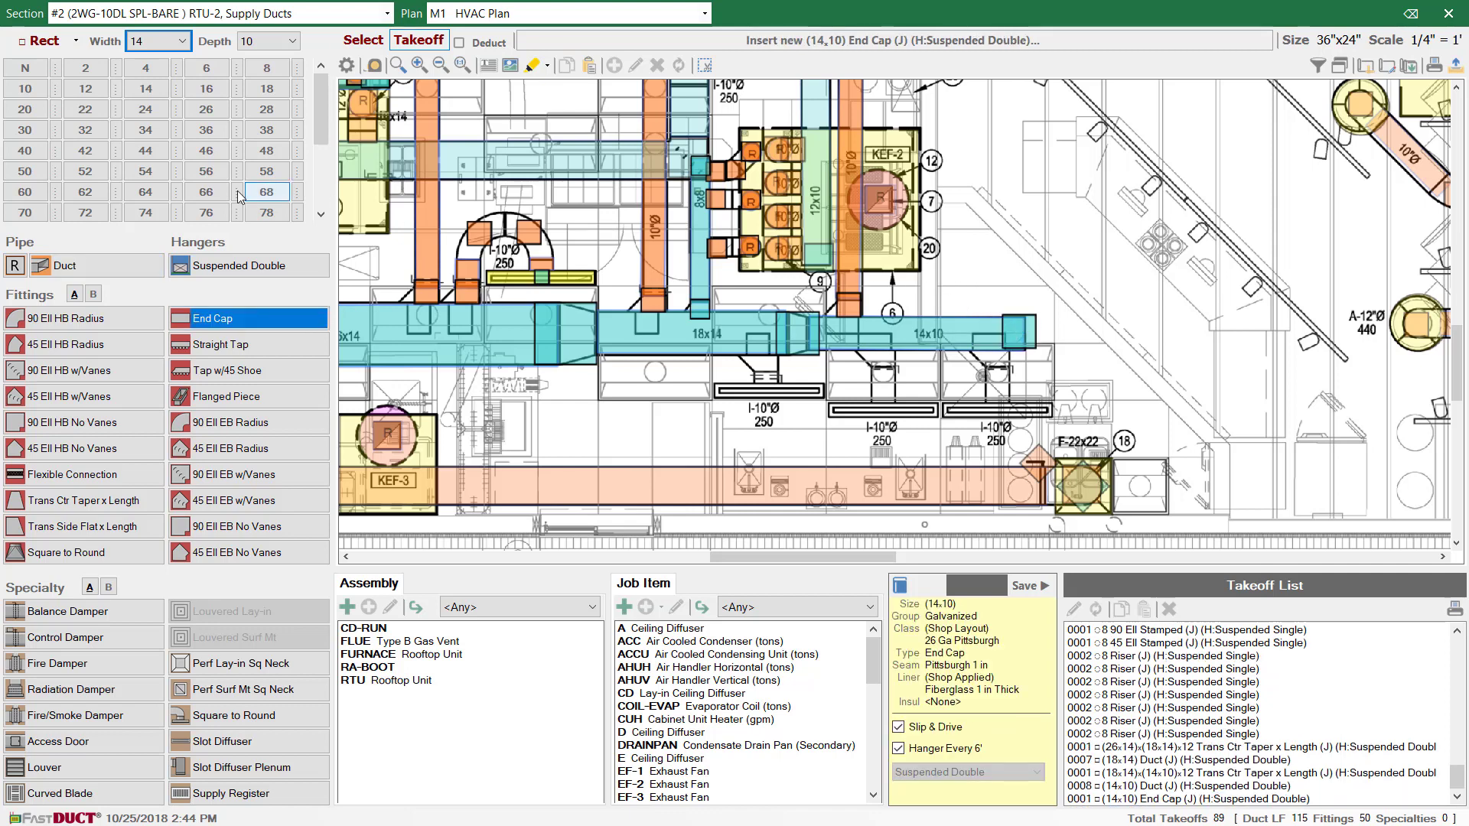
# Step: Place 10-inch round HETO w/Damper fittings on the 18x14 and 14x10 ducts
pyautogui.click(63, 41)
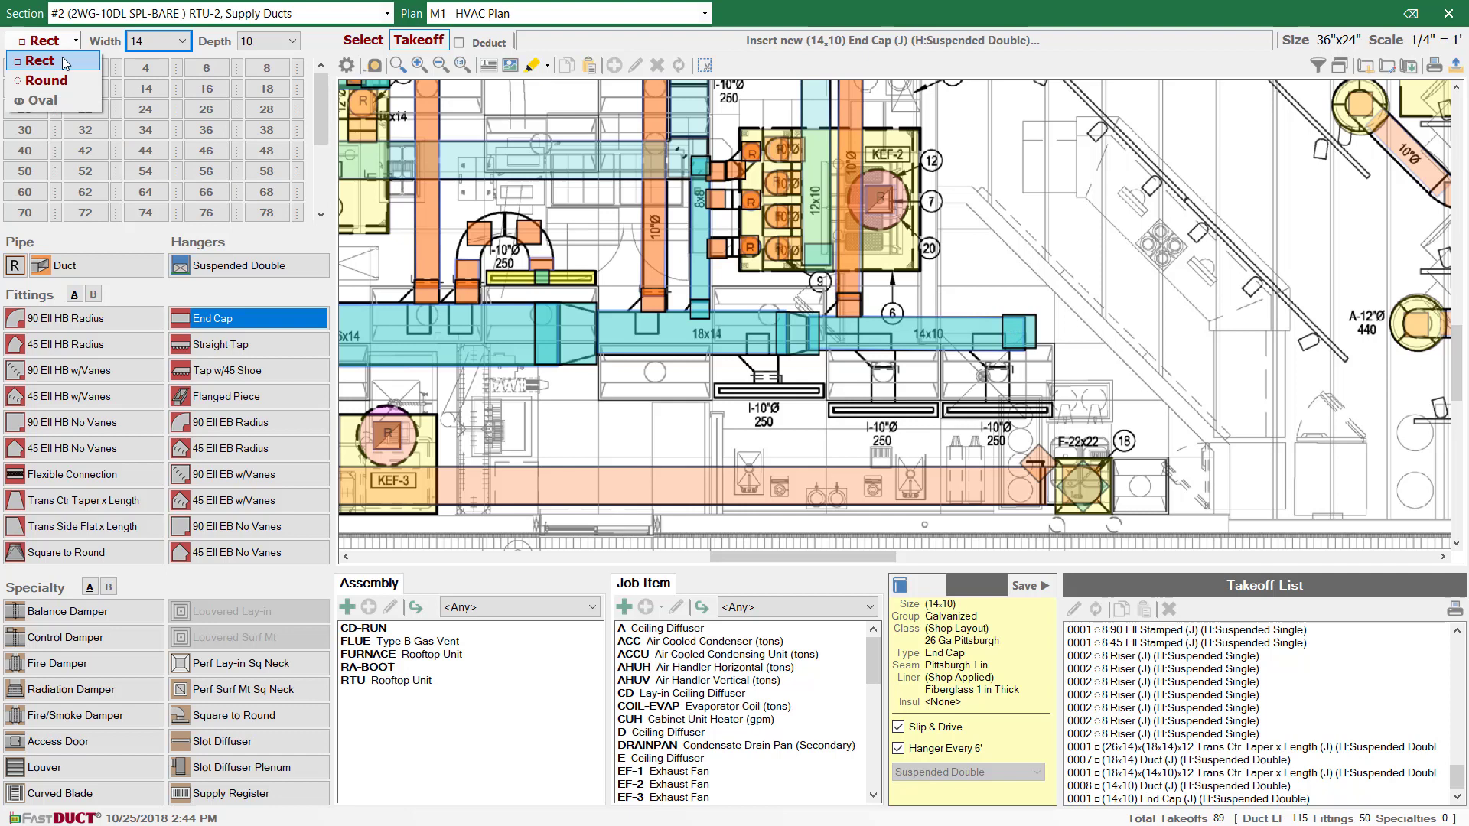
pyautogui.click(58, 82)
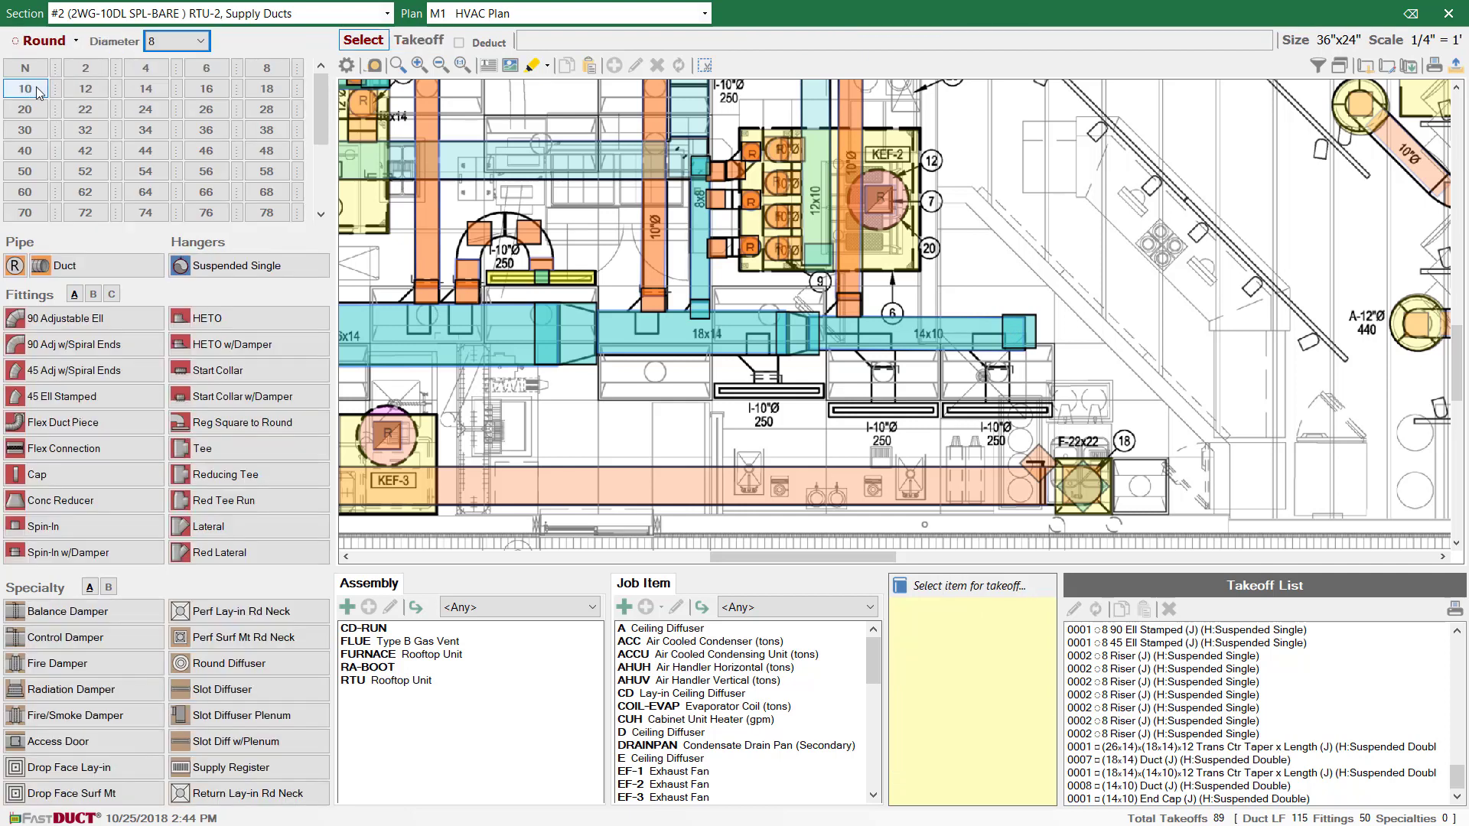
pyautogui.click(27, 90)
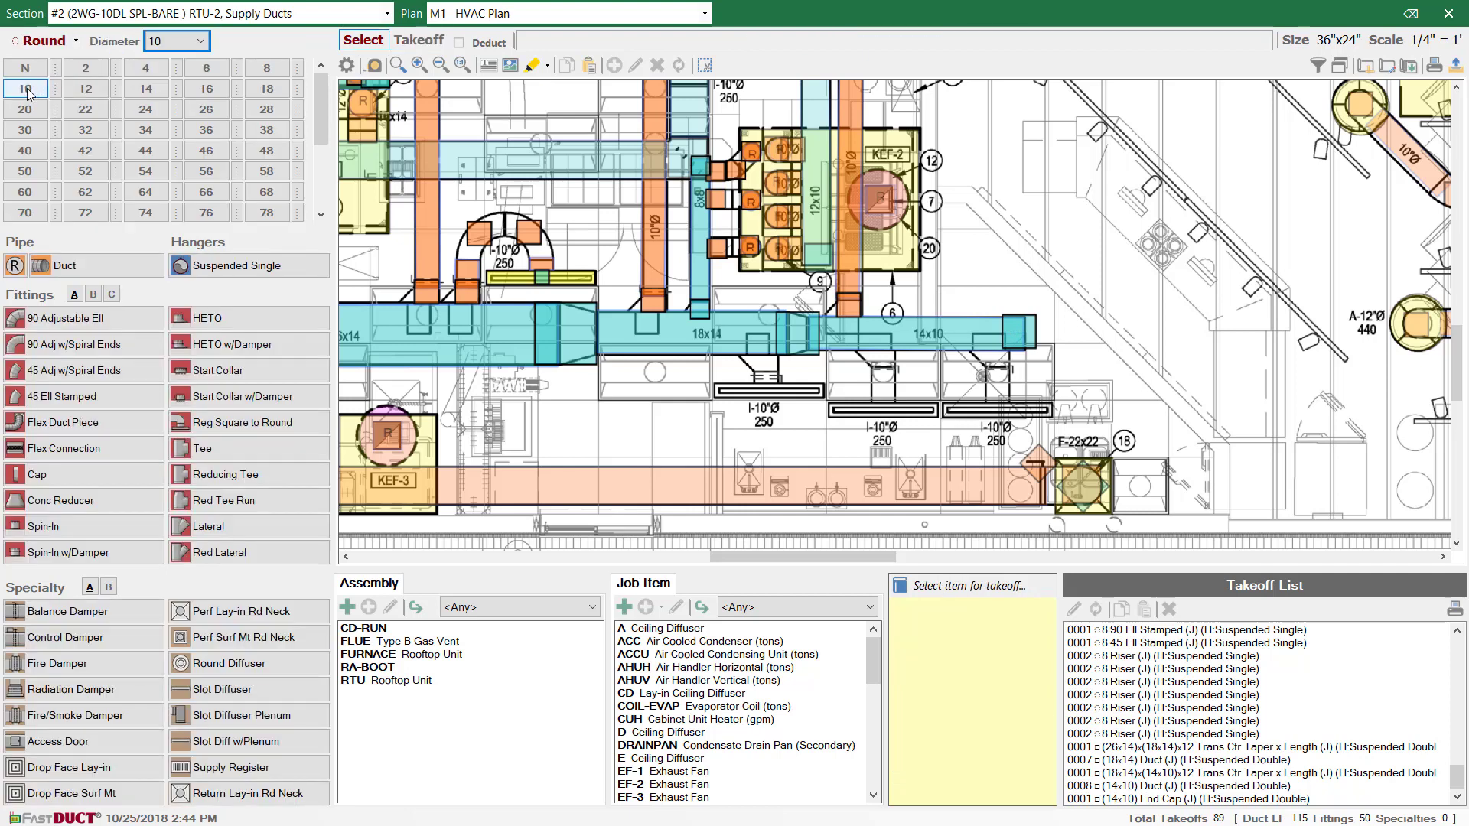
pyautogui.click(232, 344)
pyautogui.click(763, 358)
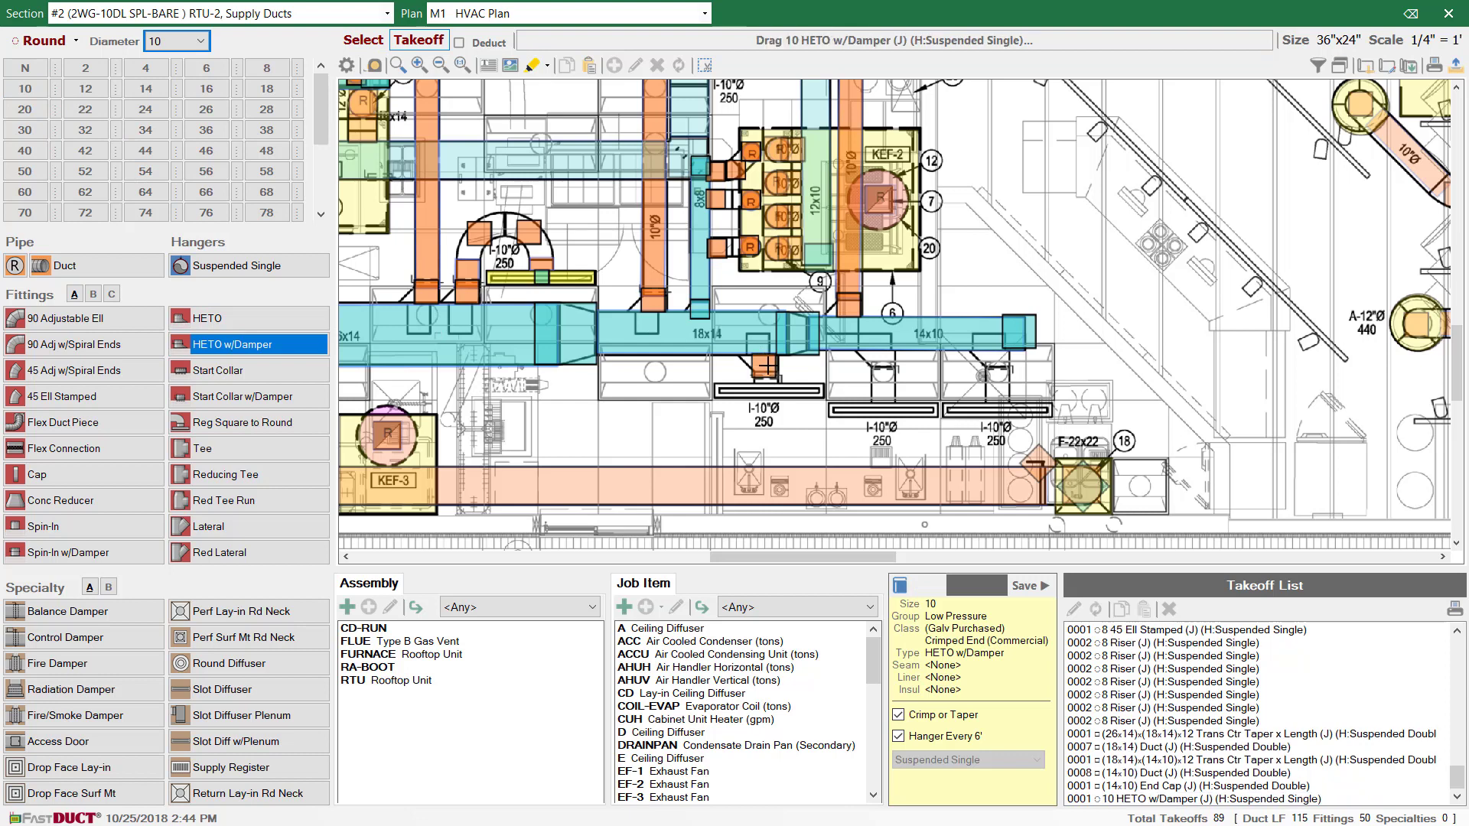
pyautogui.click(883, 360)
# Step: Start a 10-inch round duct run from the first HETO
pyautogui.click(136, 270)
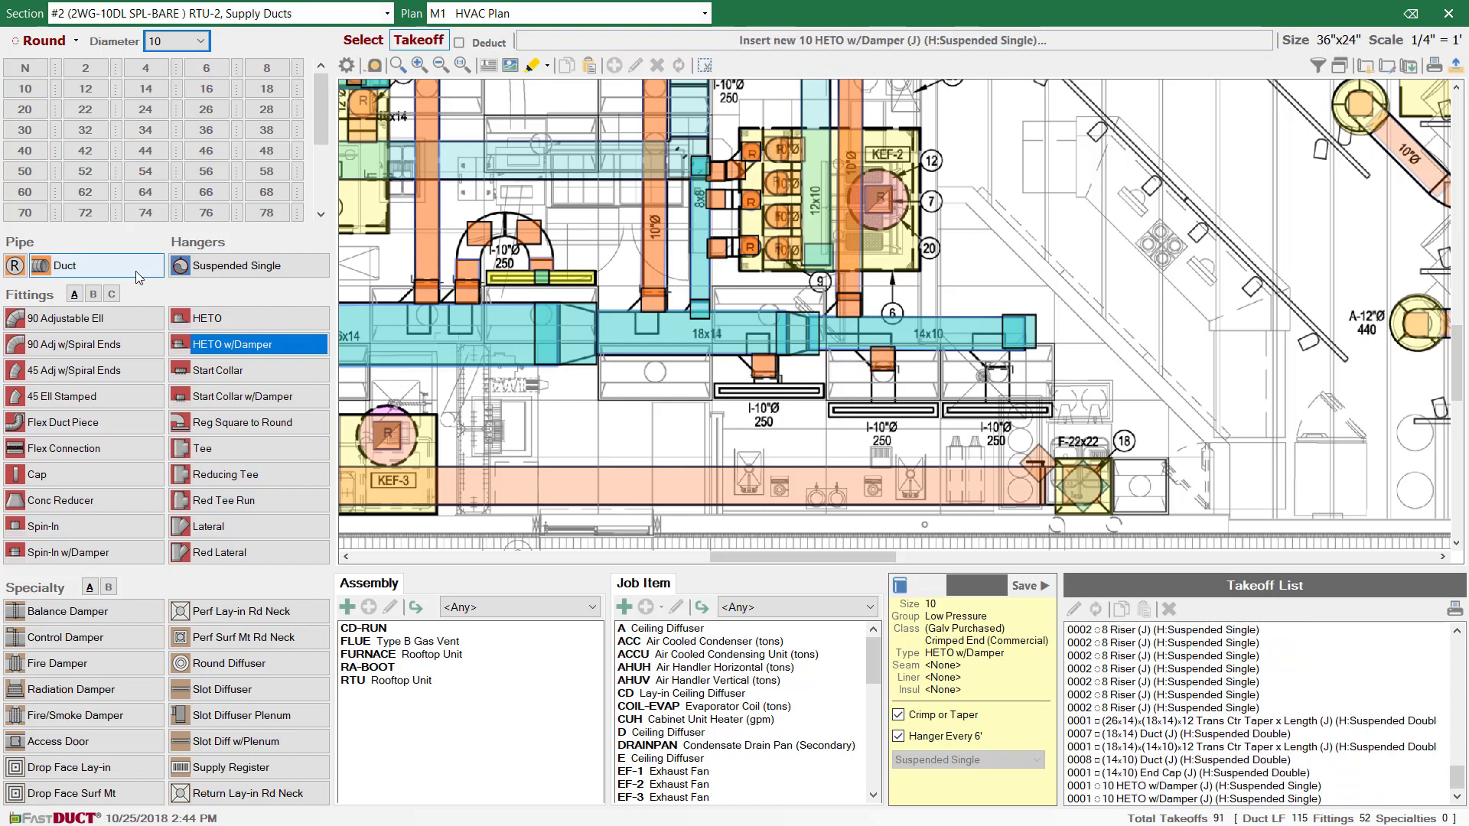
pyautogui.click(765, 363)
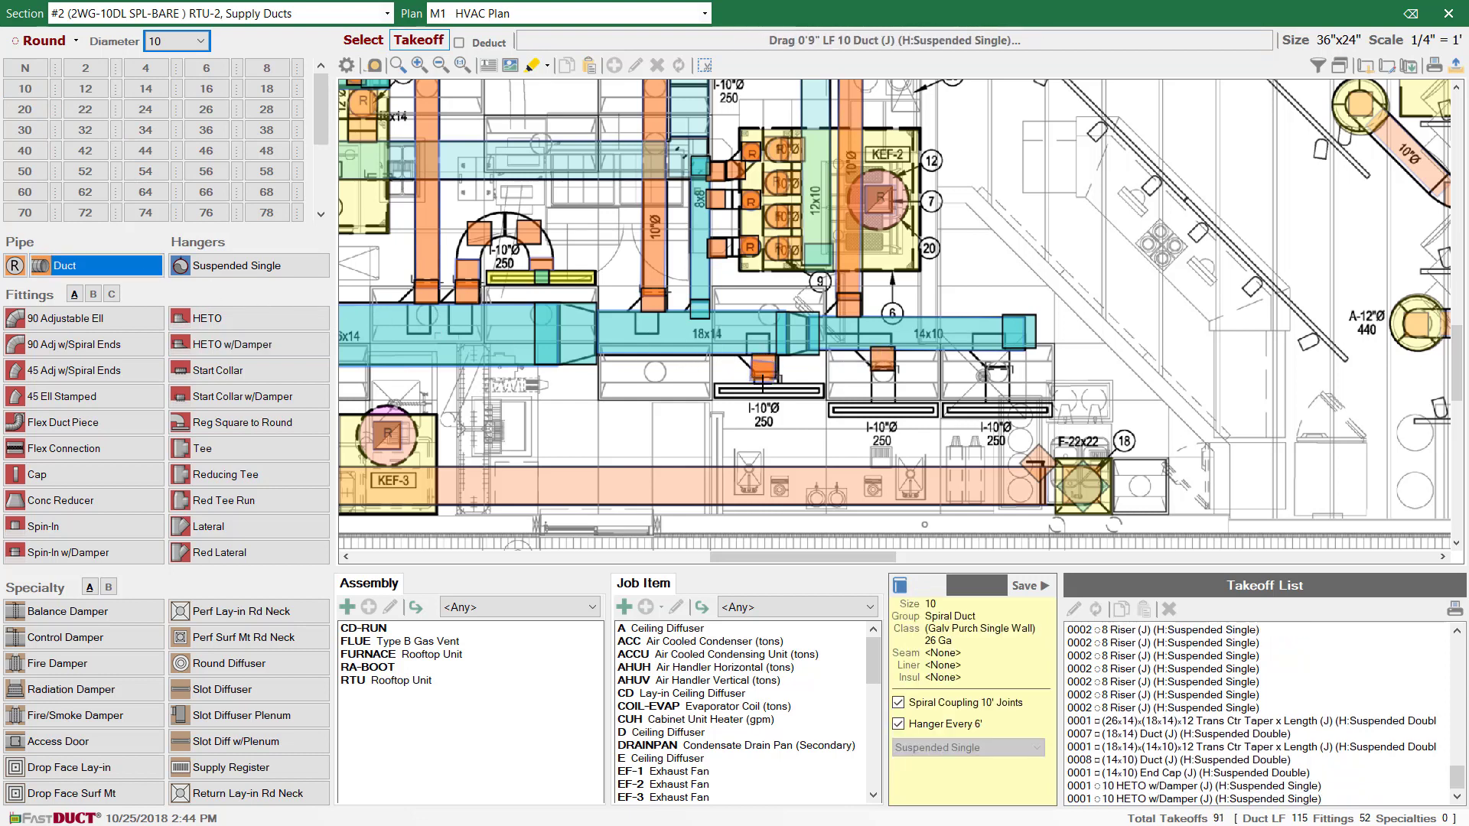
pyautogui.click(883, 359)
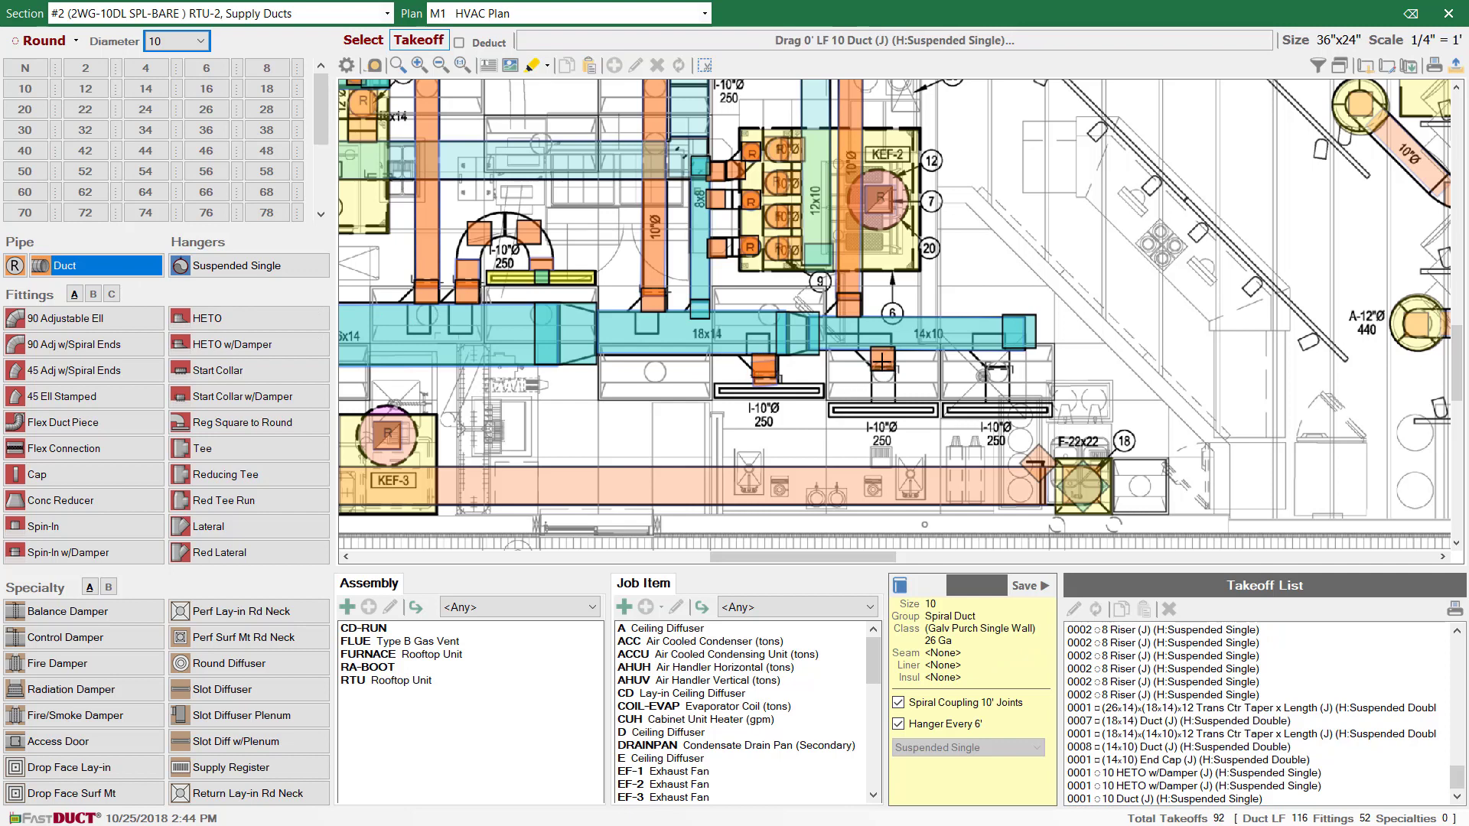
# Step: Extend the 10-inch duct to the diffuser and take off two 10 I Slot Diffusers from Grilles & Registers
pyautogui.click(882, 404)
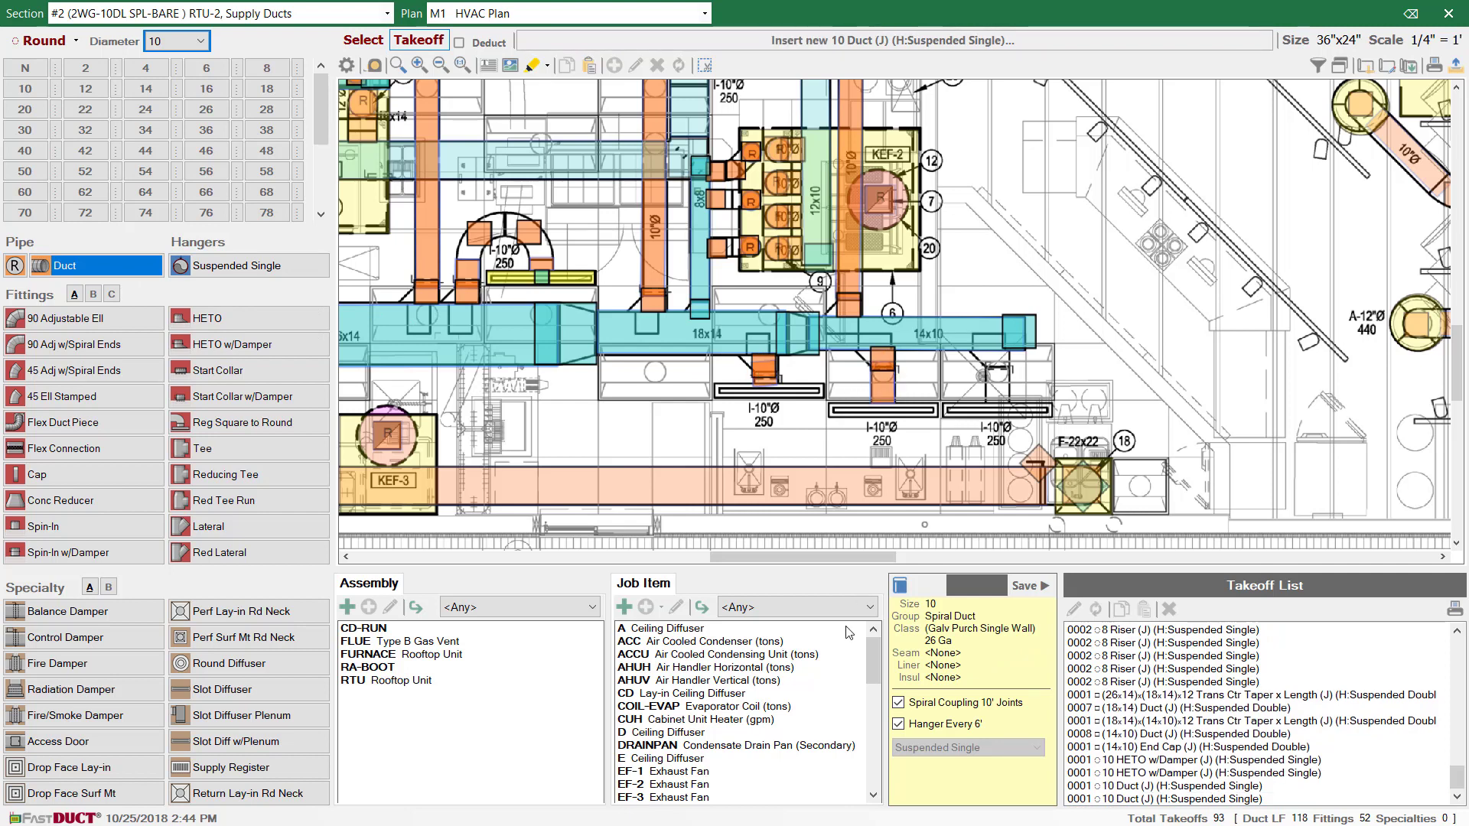
pyautogui.click(826, 608)
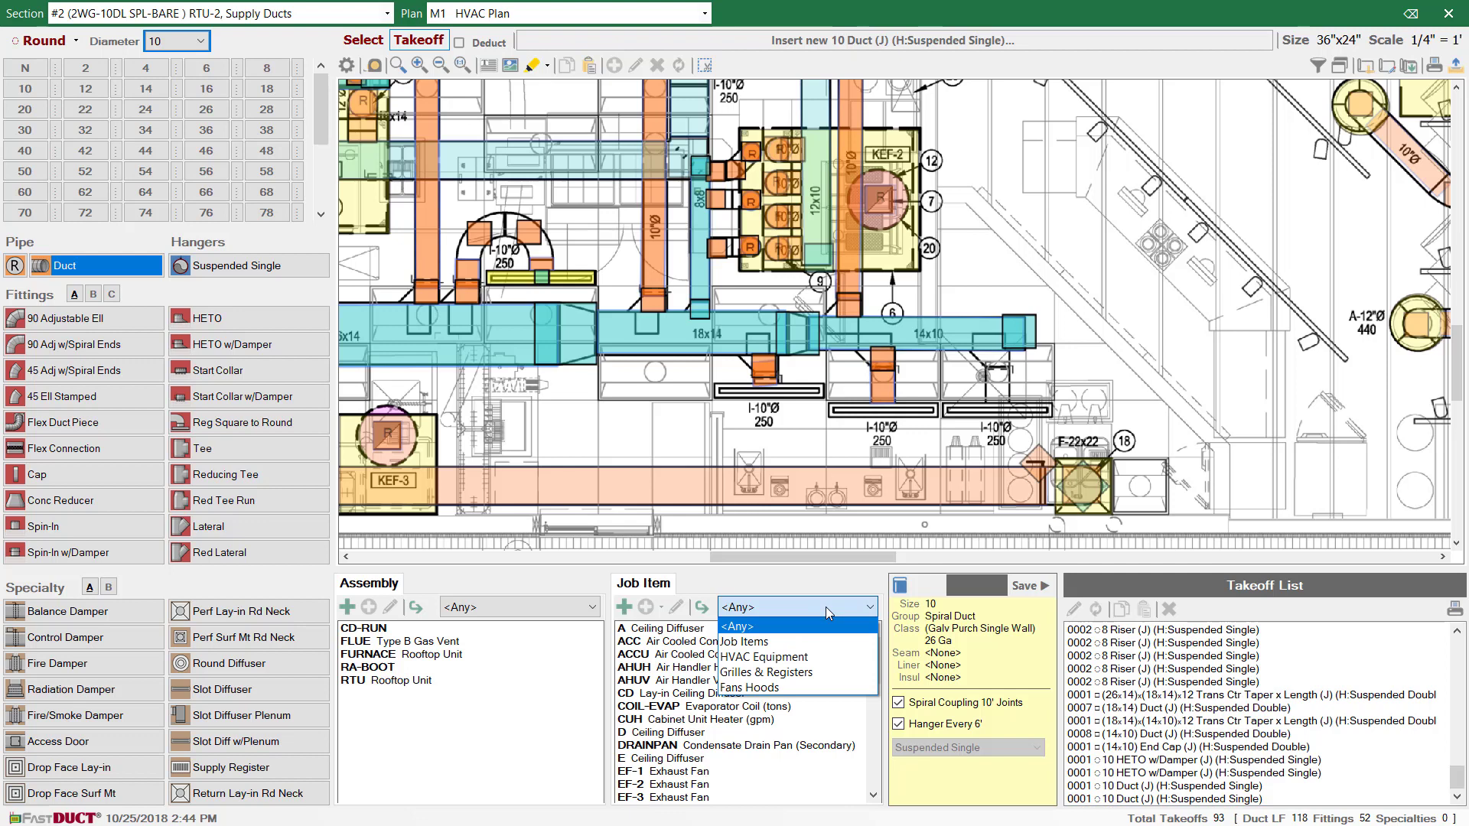
pyautogui.click(775, 674)
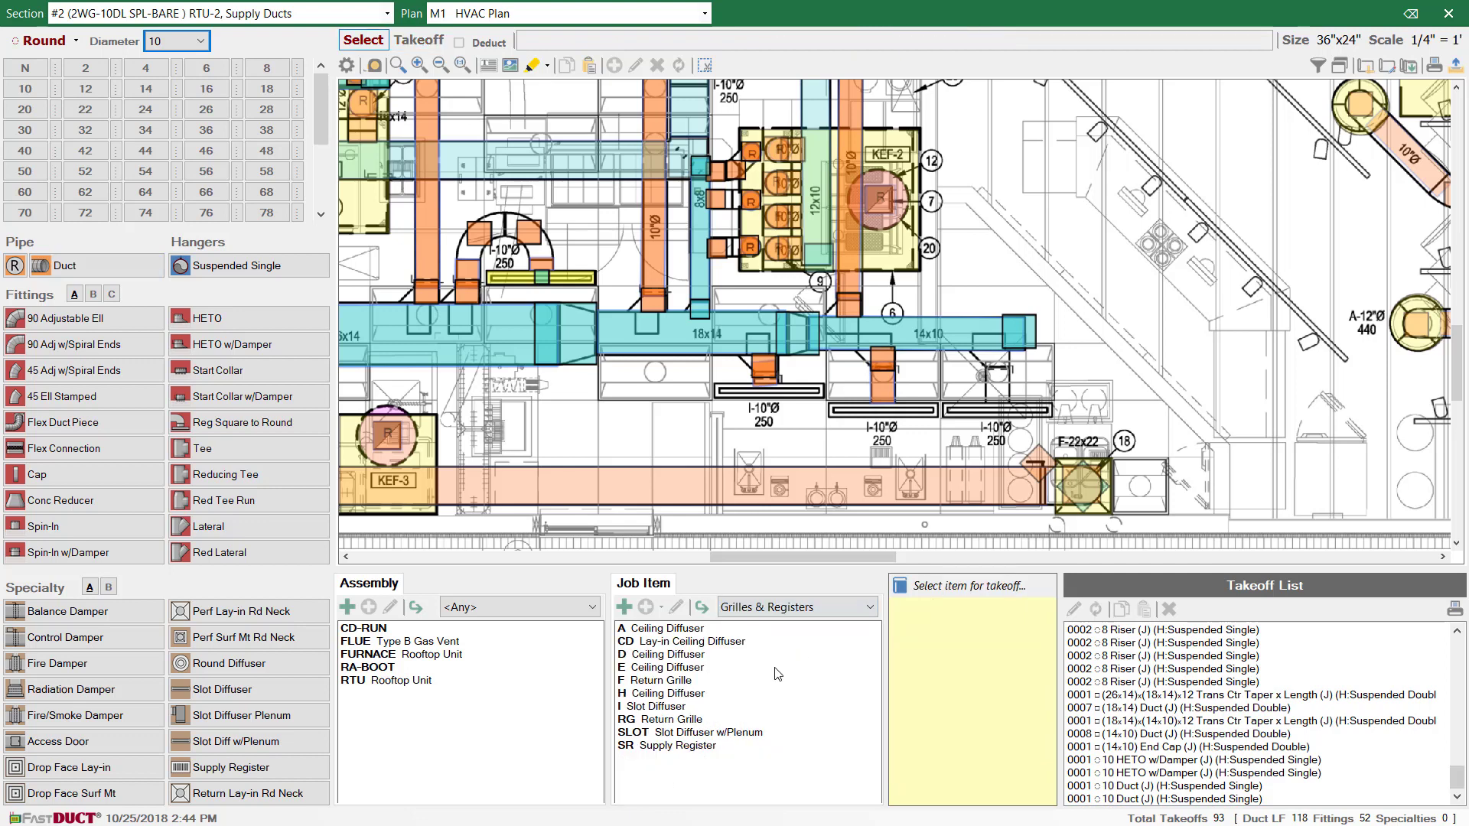
pyautogui.click(669, 708)
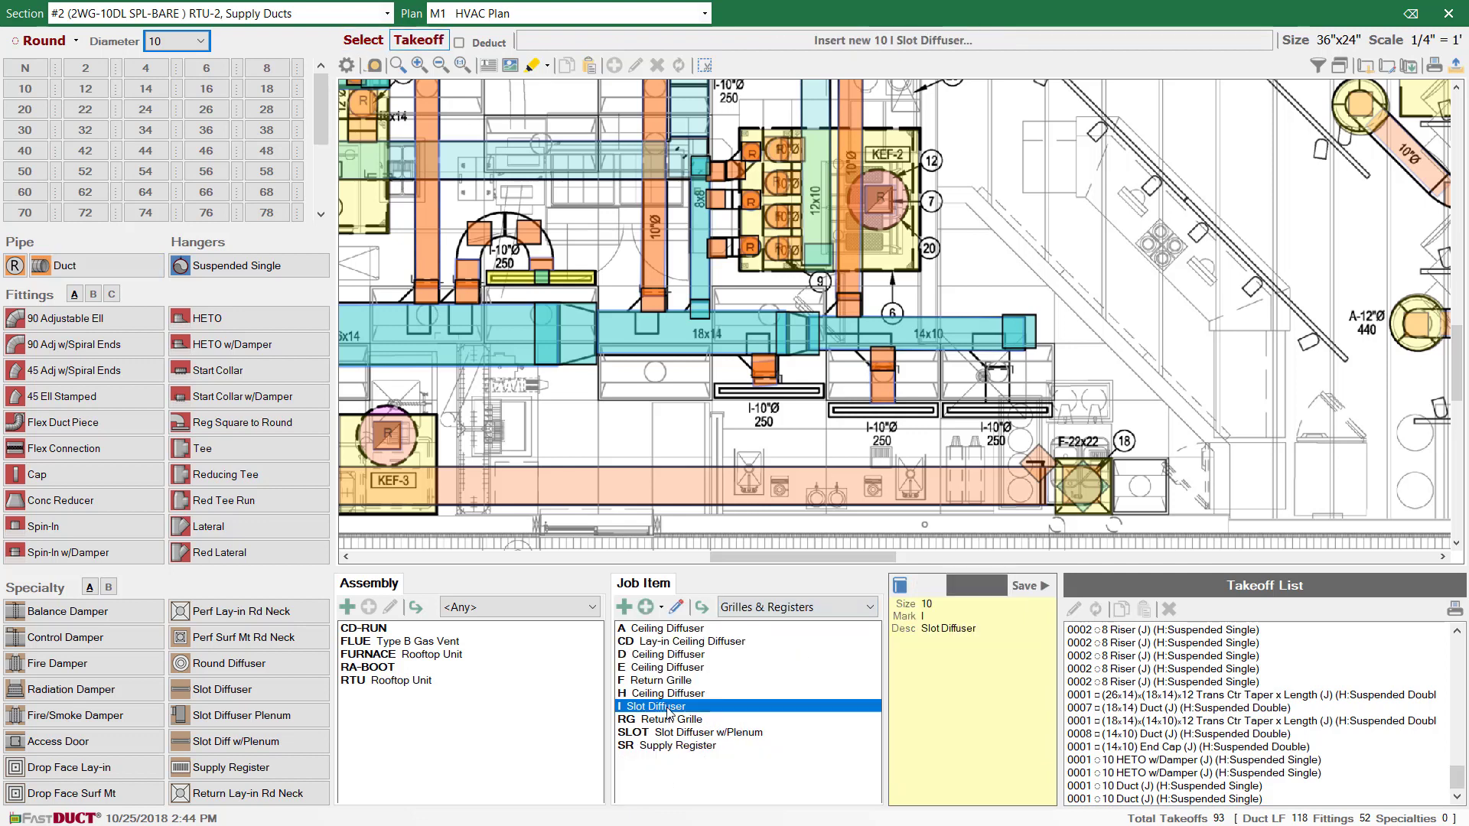
pyautogui.click(711, 383)
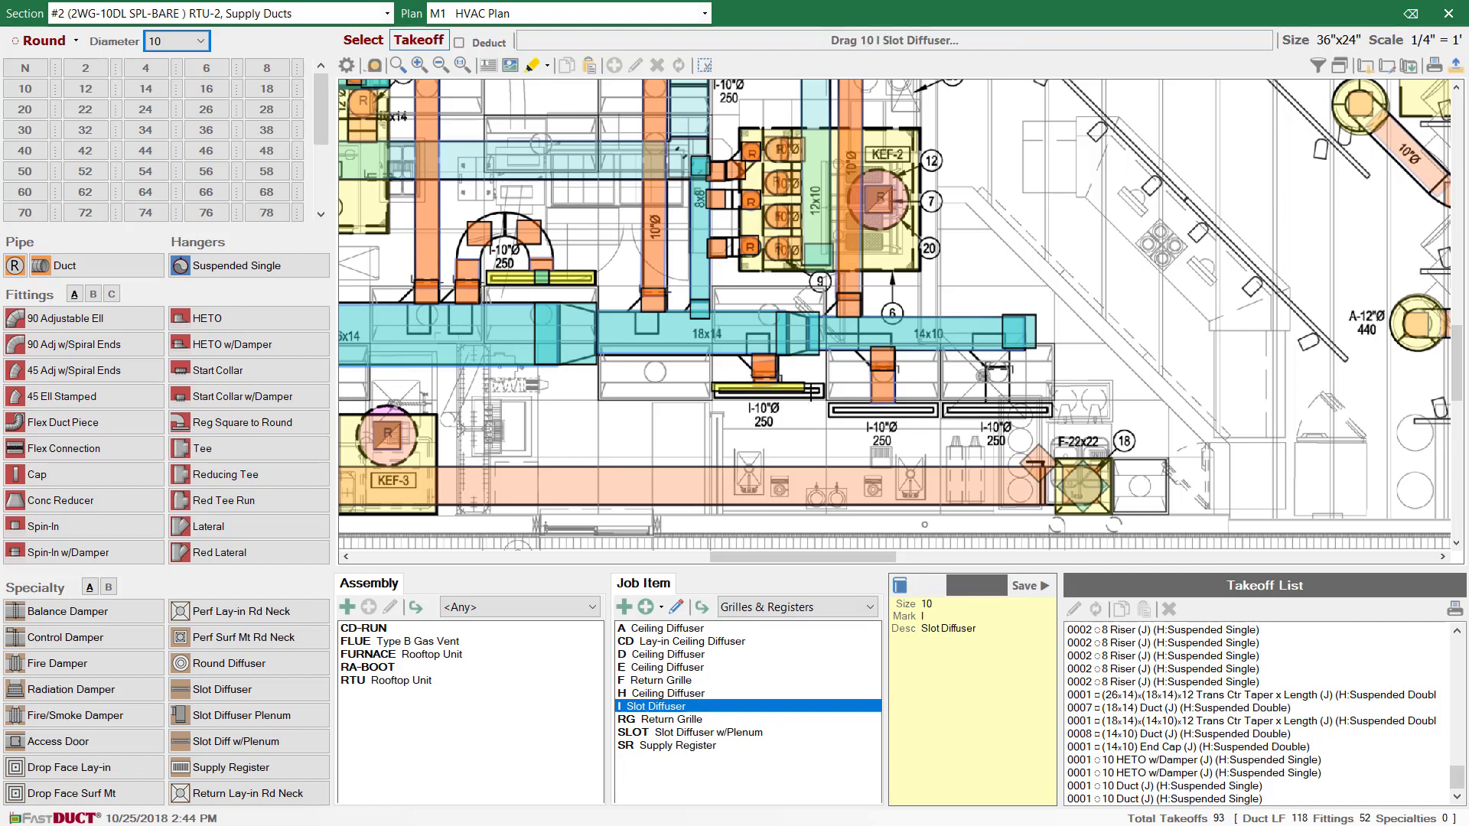
pyautogui.click(824, 392)
pyautogui.moveTo(828, 407); pyautogui.dragTo(938, 420)
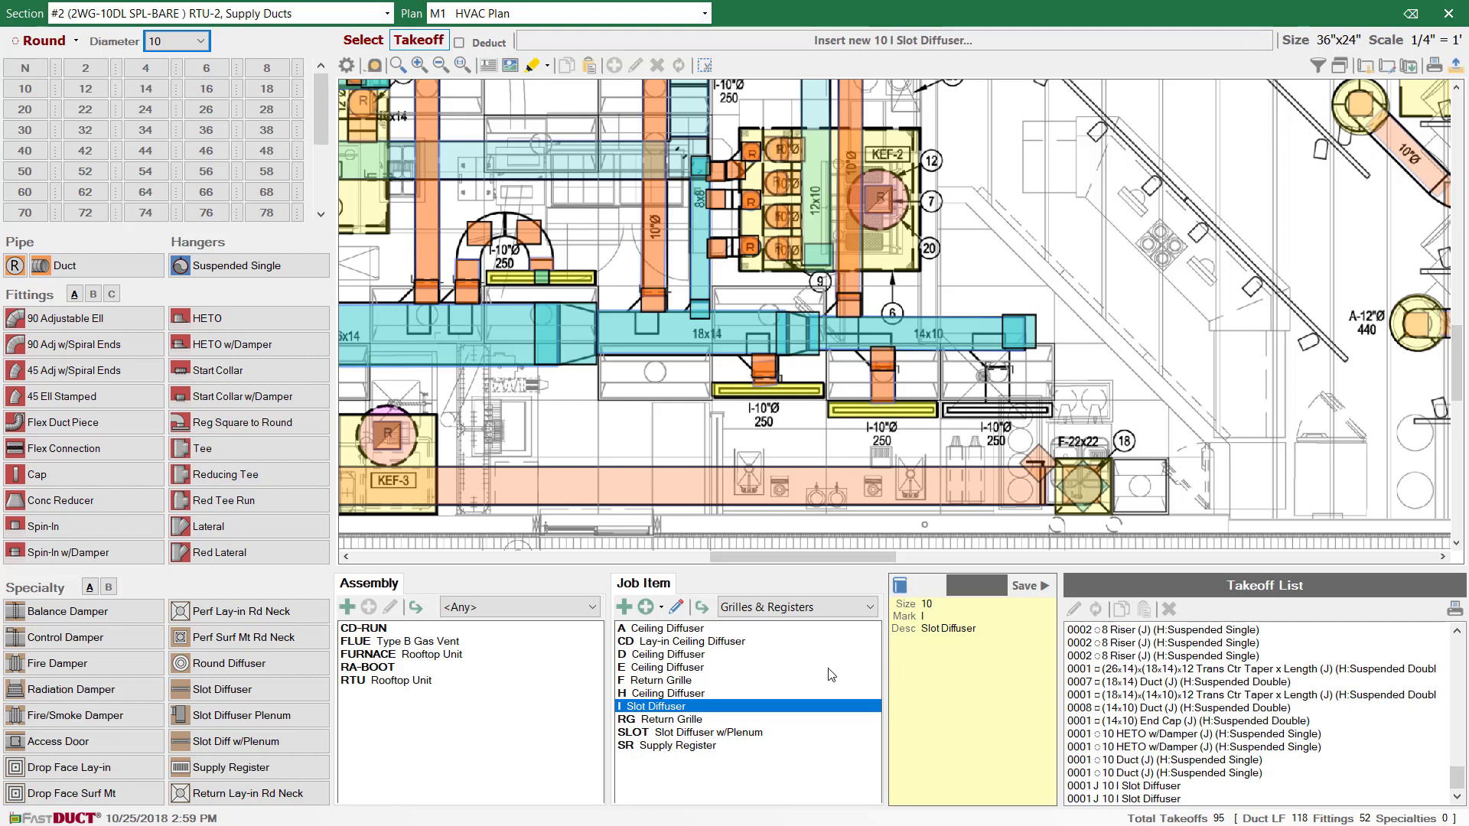
pyautogui.click(676, 609)
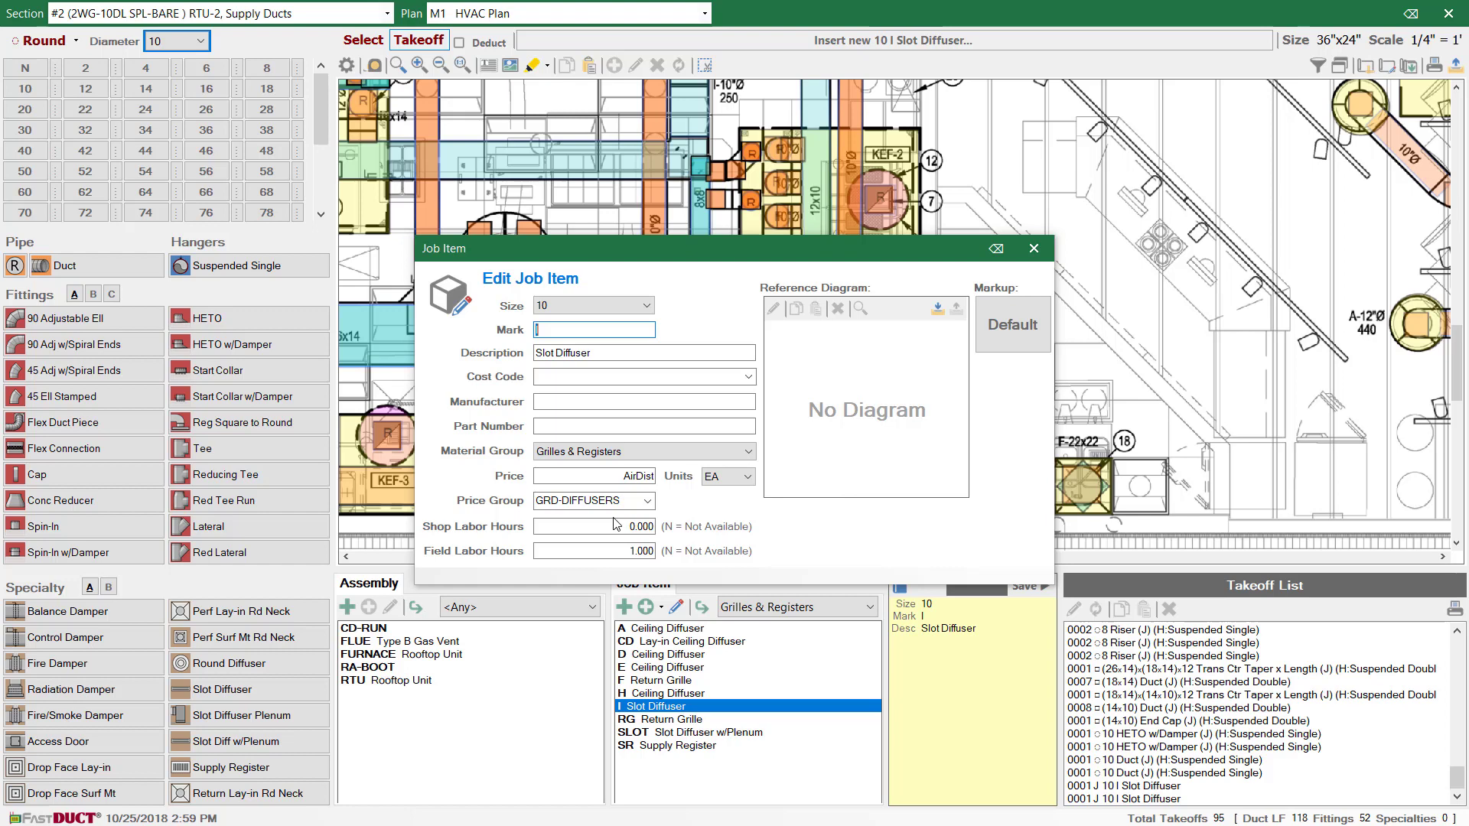
pyautogui.click(1043, 255)
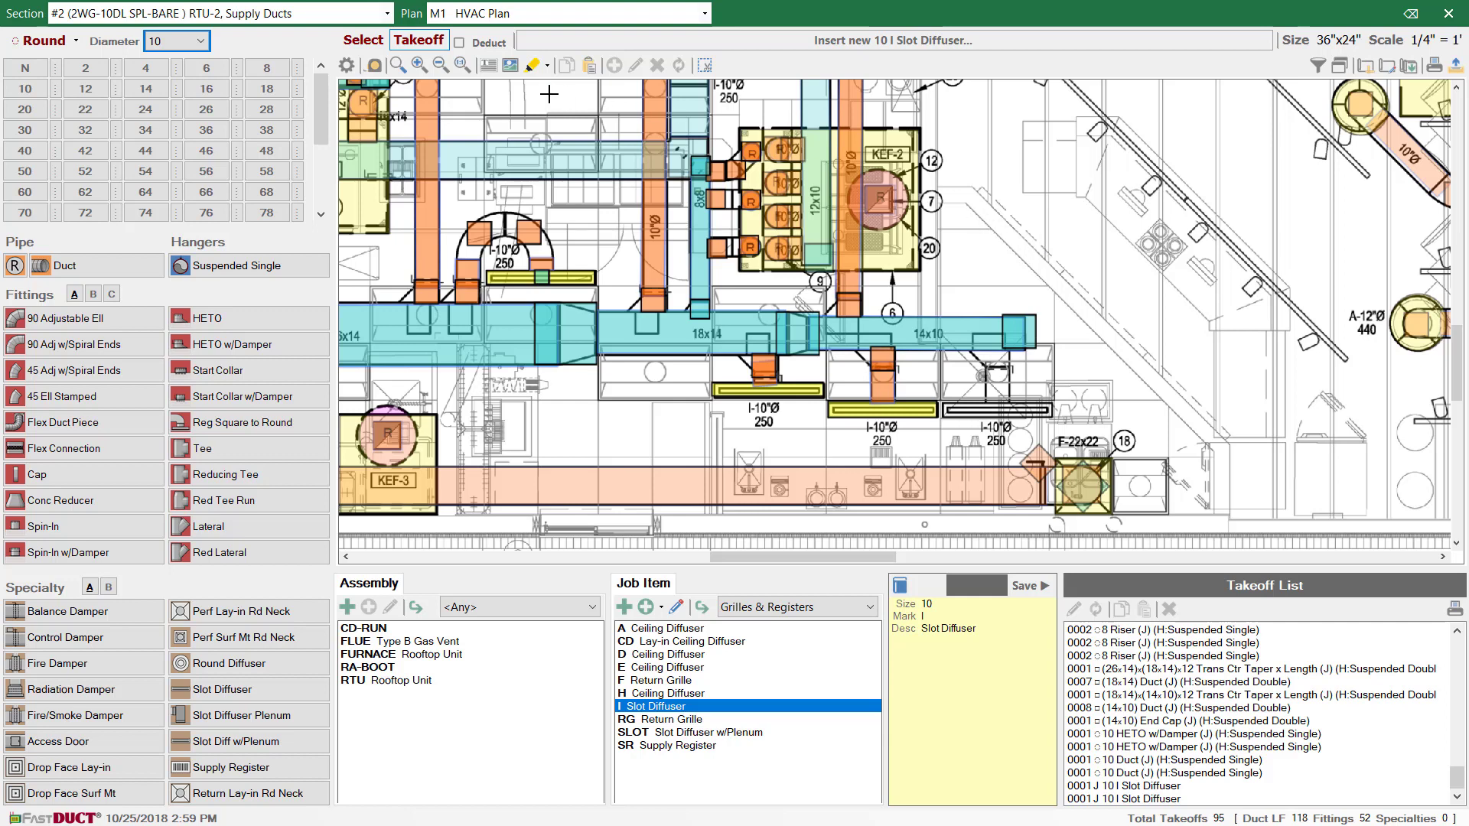
# Step: Copy the HETO, duct and slot diffuser group onto the next diffuser, then close the HVAC plan takeoff
pyautogui.click(358, 51)
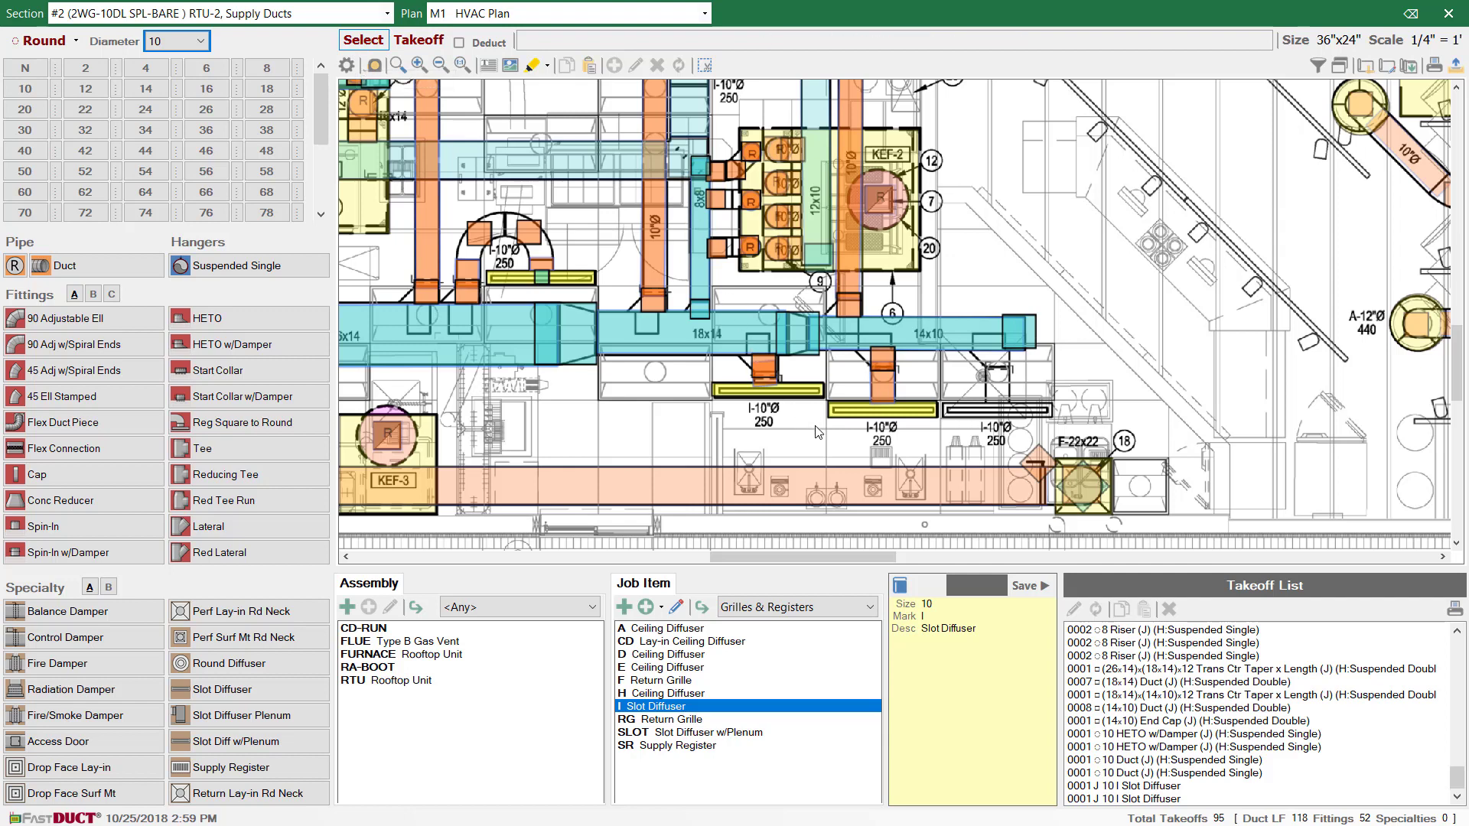
pyautogui.moveTo(818, 432); pyautogui.dragTo(953, 343)
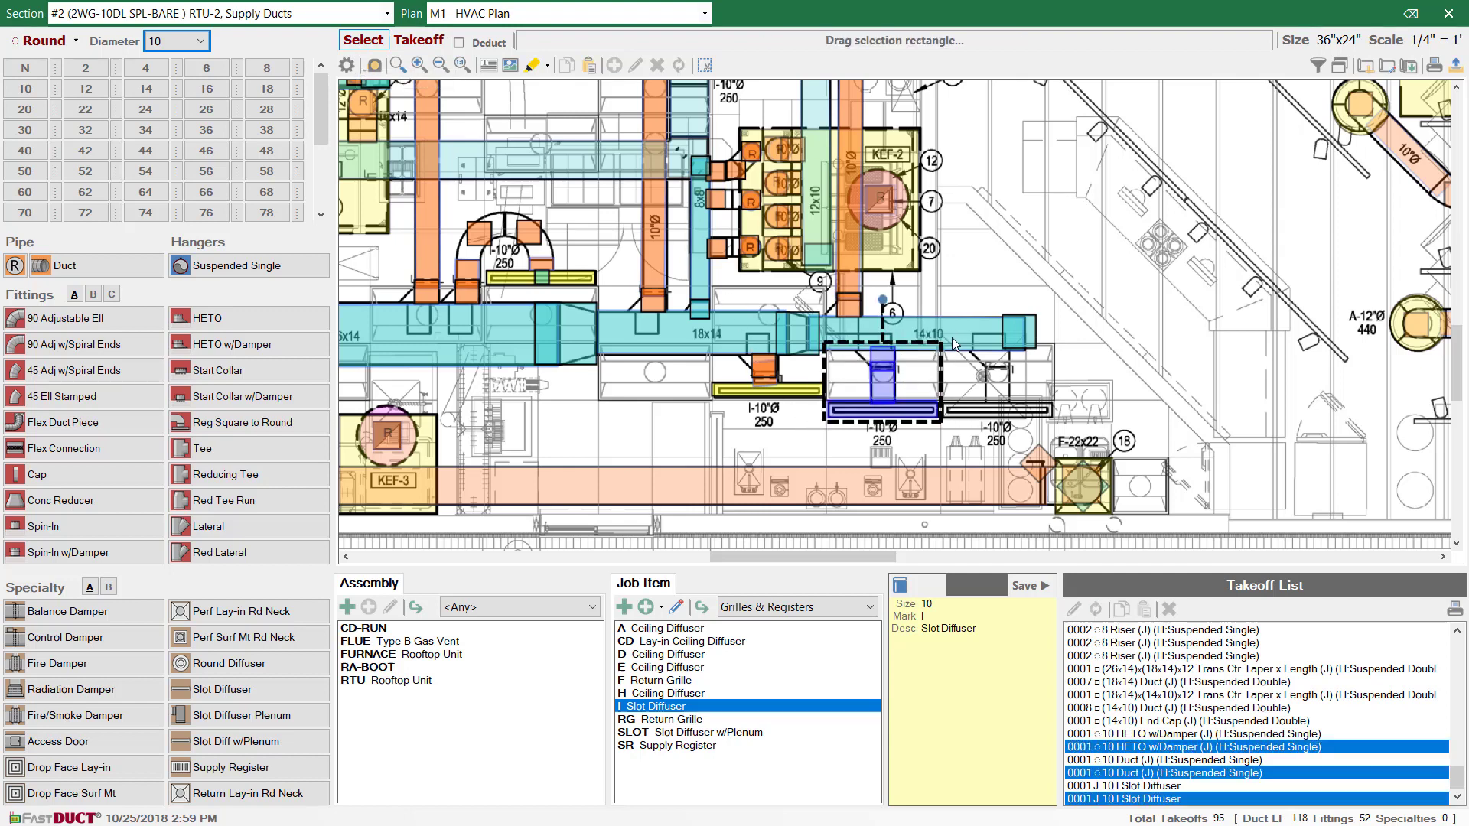
pyautogui.rightClick(883, 402)
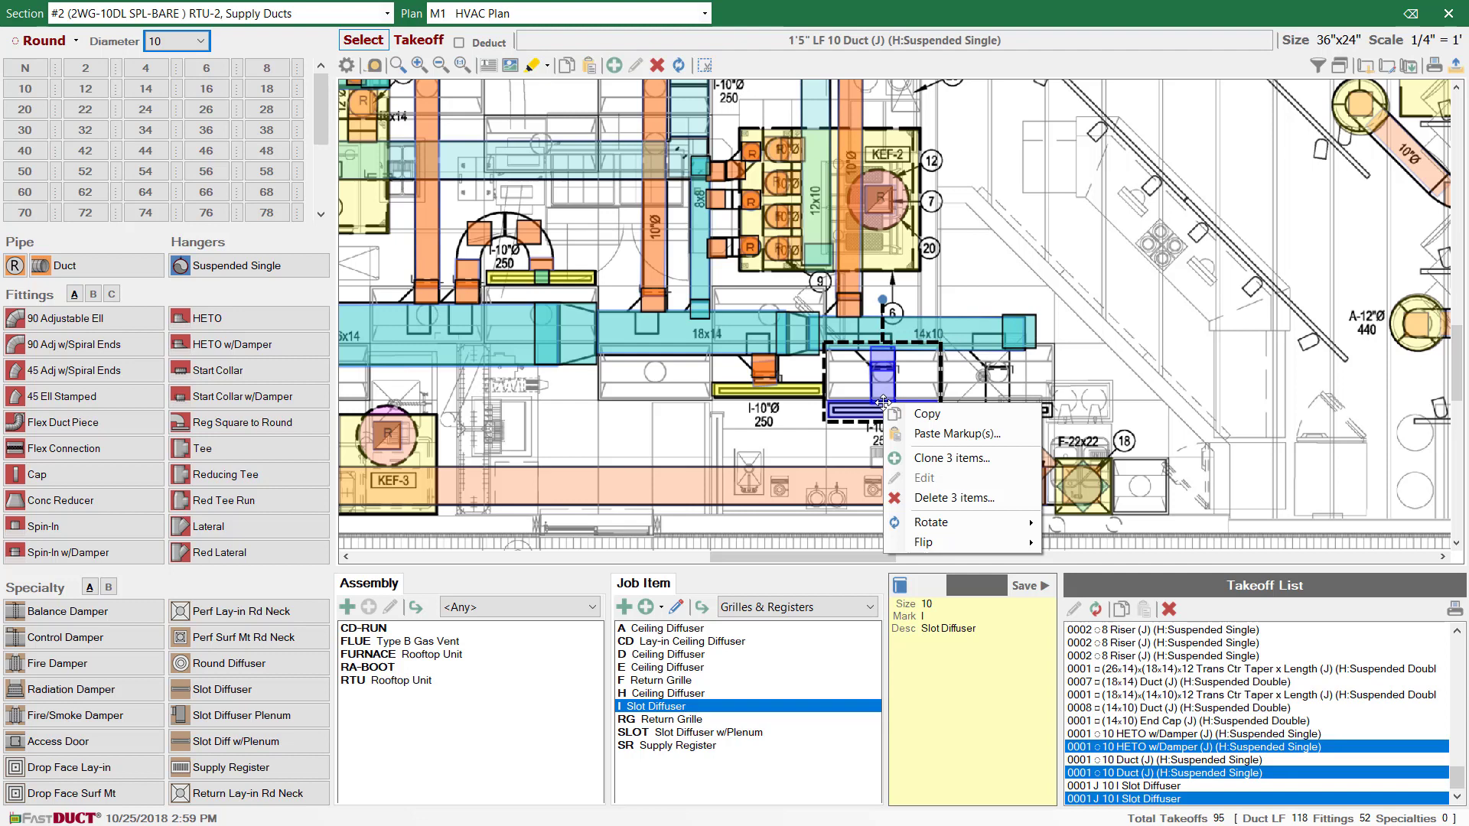
pyautogui.click(926, 414)
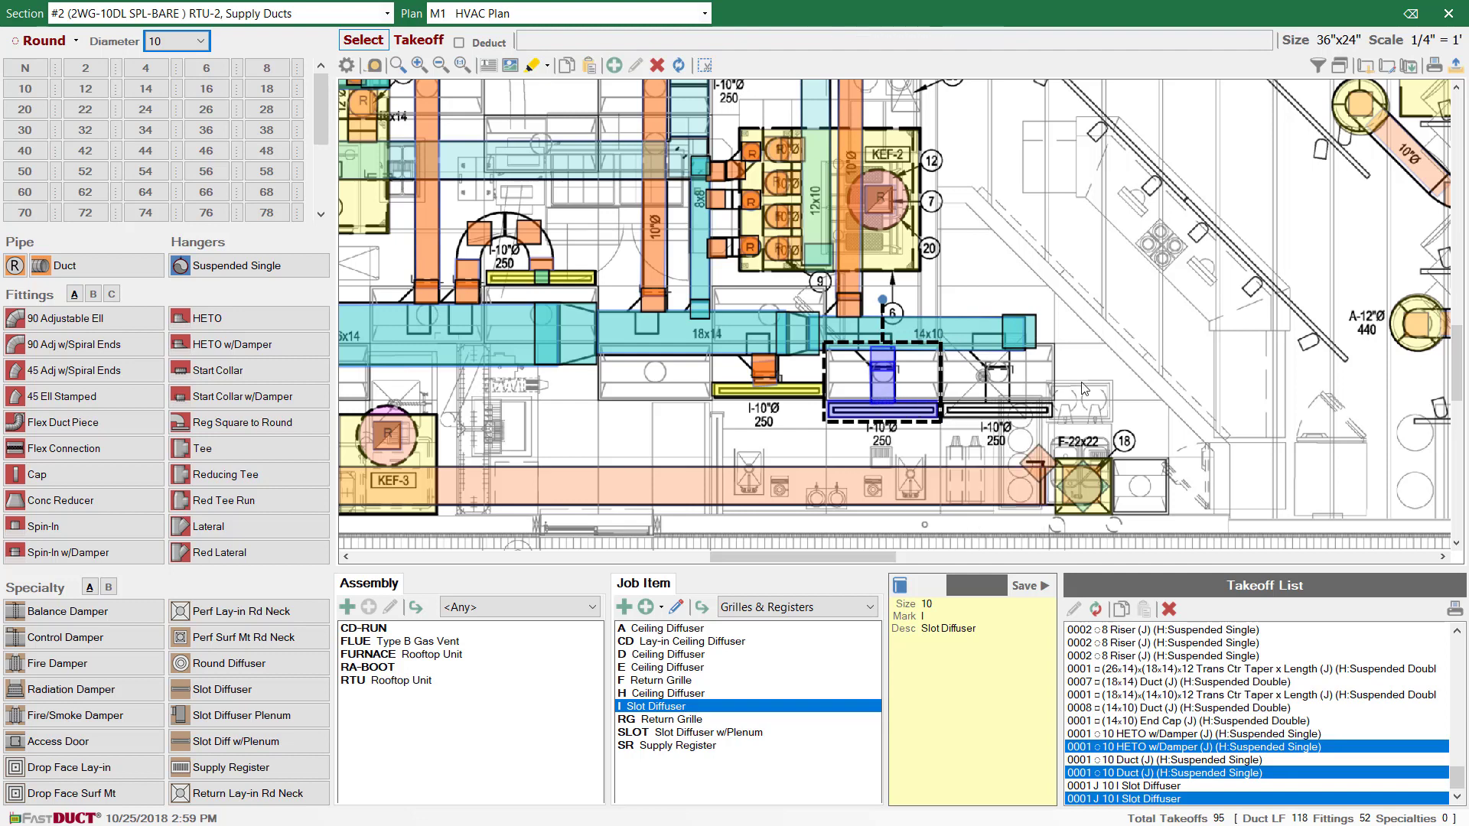
pyautogui.rightClick(1114, 357)
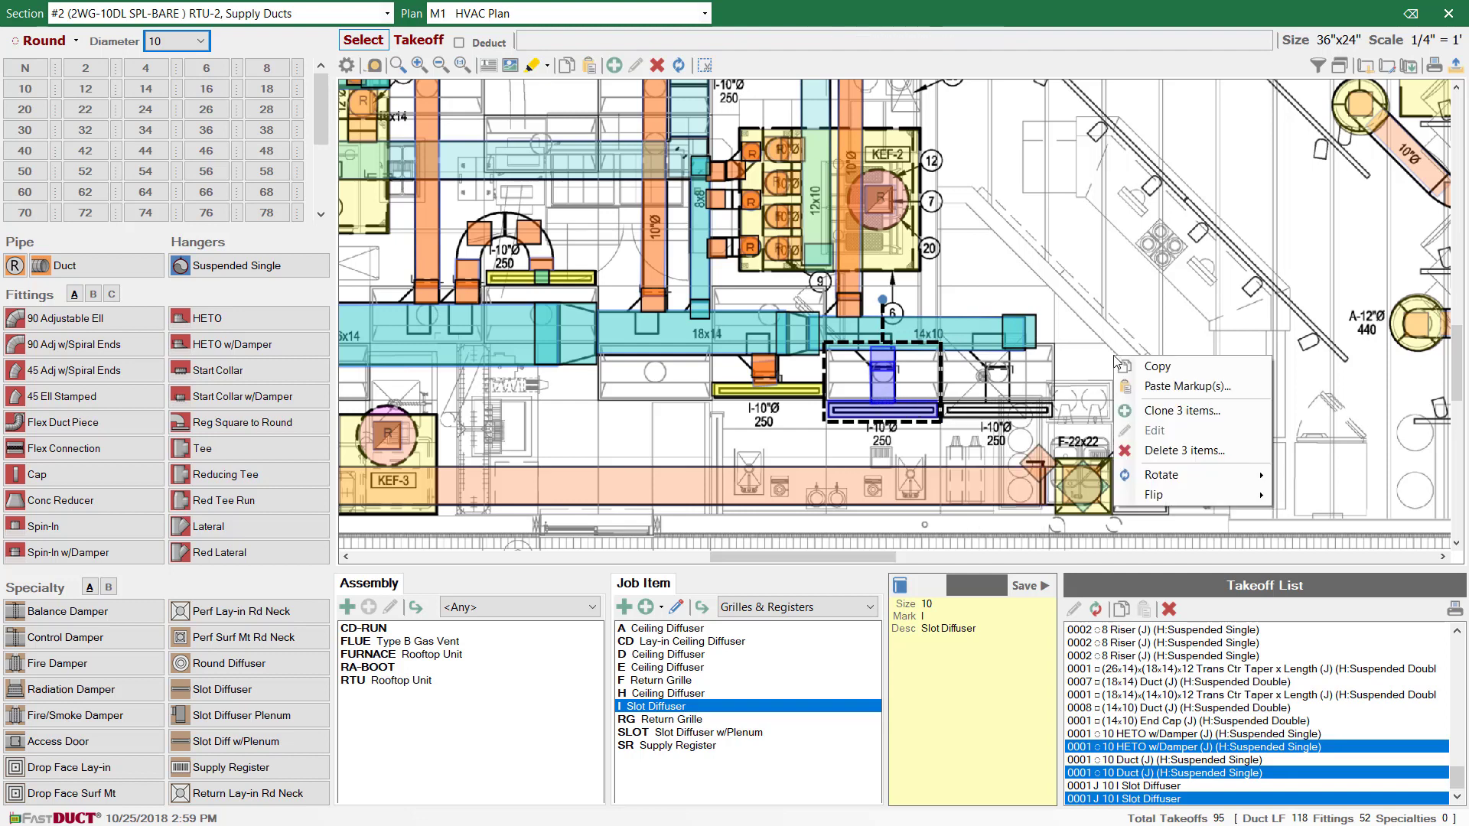
pyautogui.click(1152, 386)
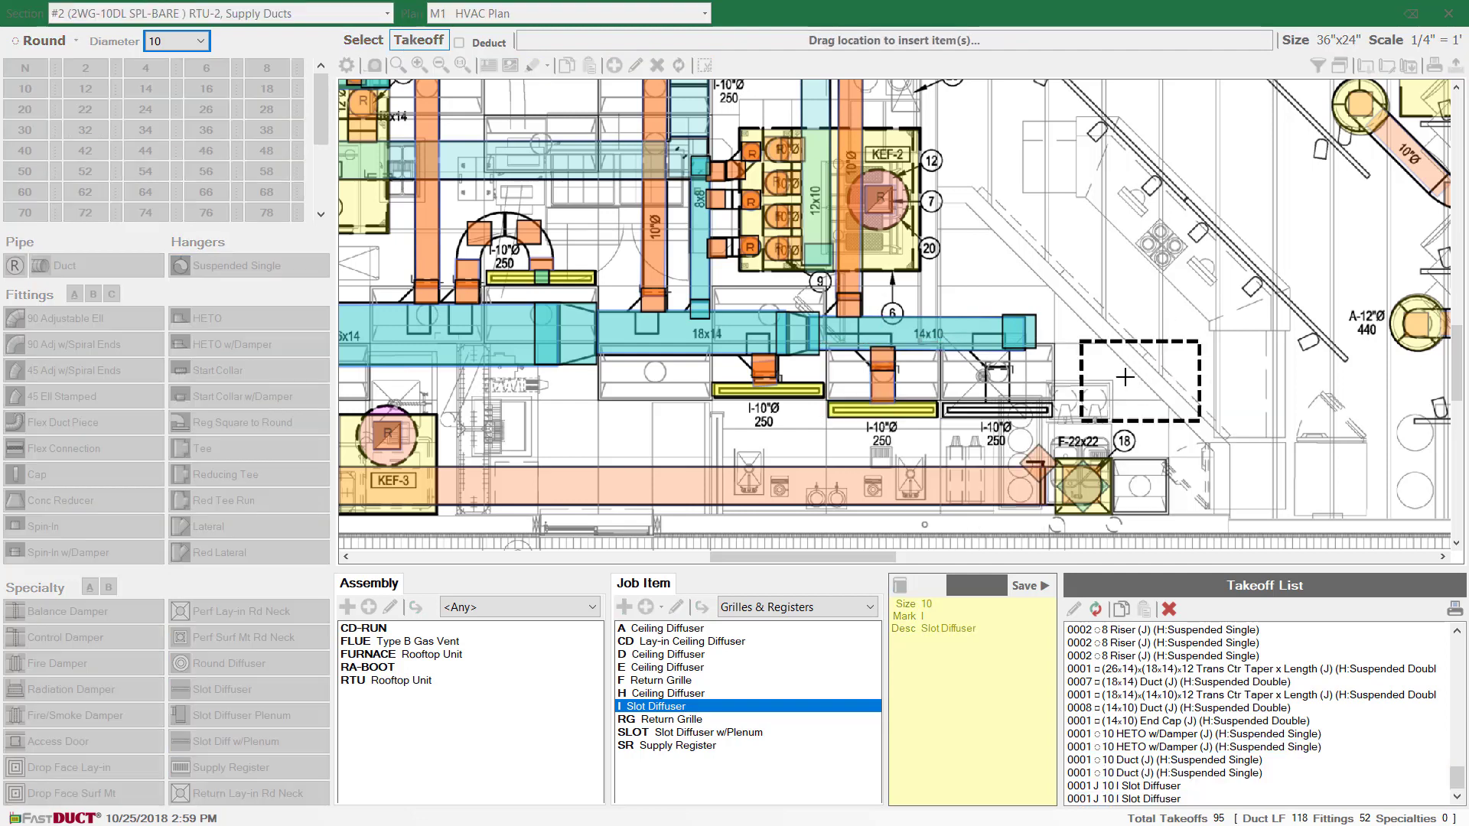
pyautogui.click(1002, 378)
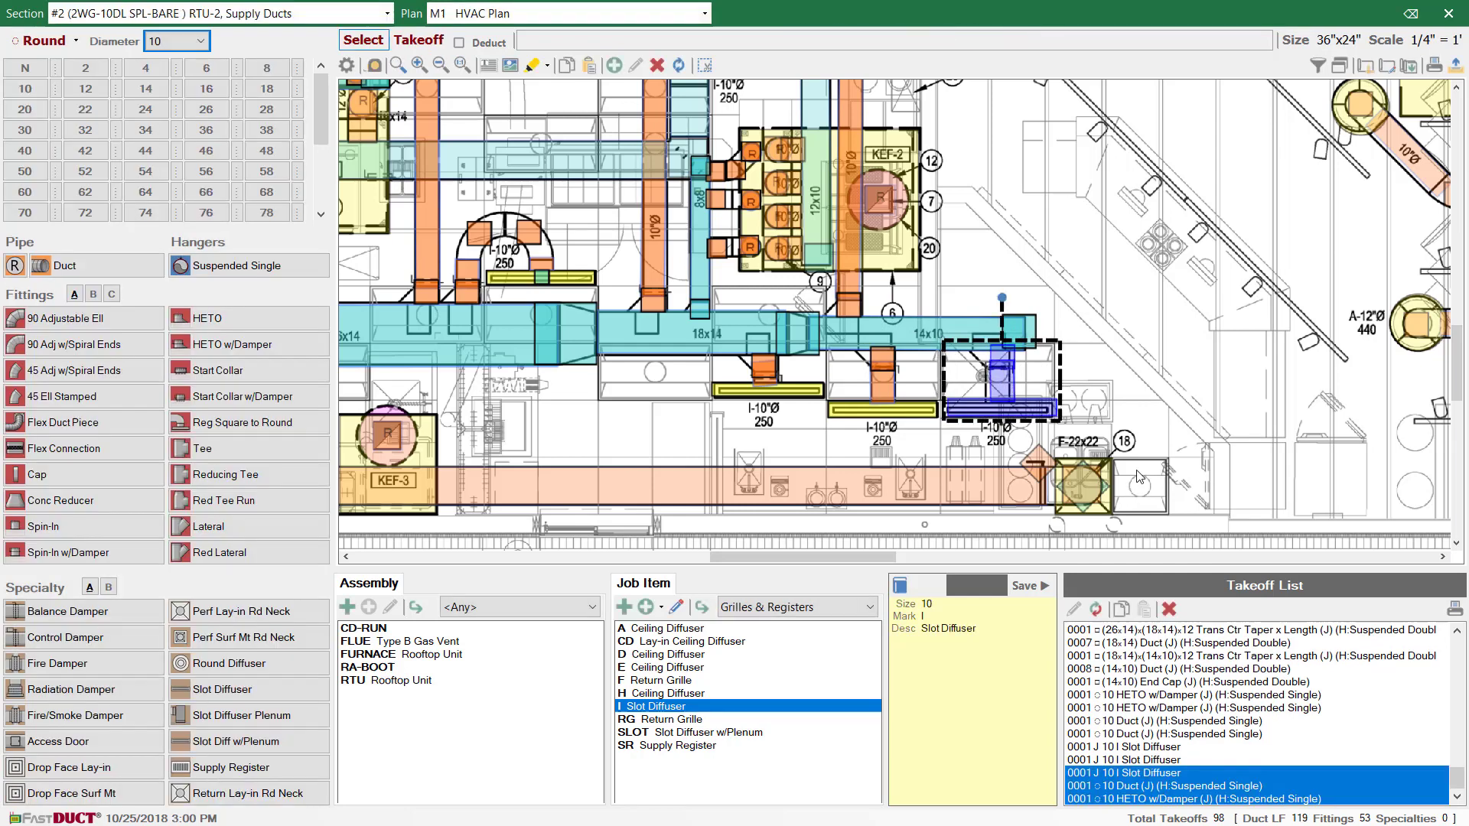
pyautogui.click(1448, 15)
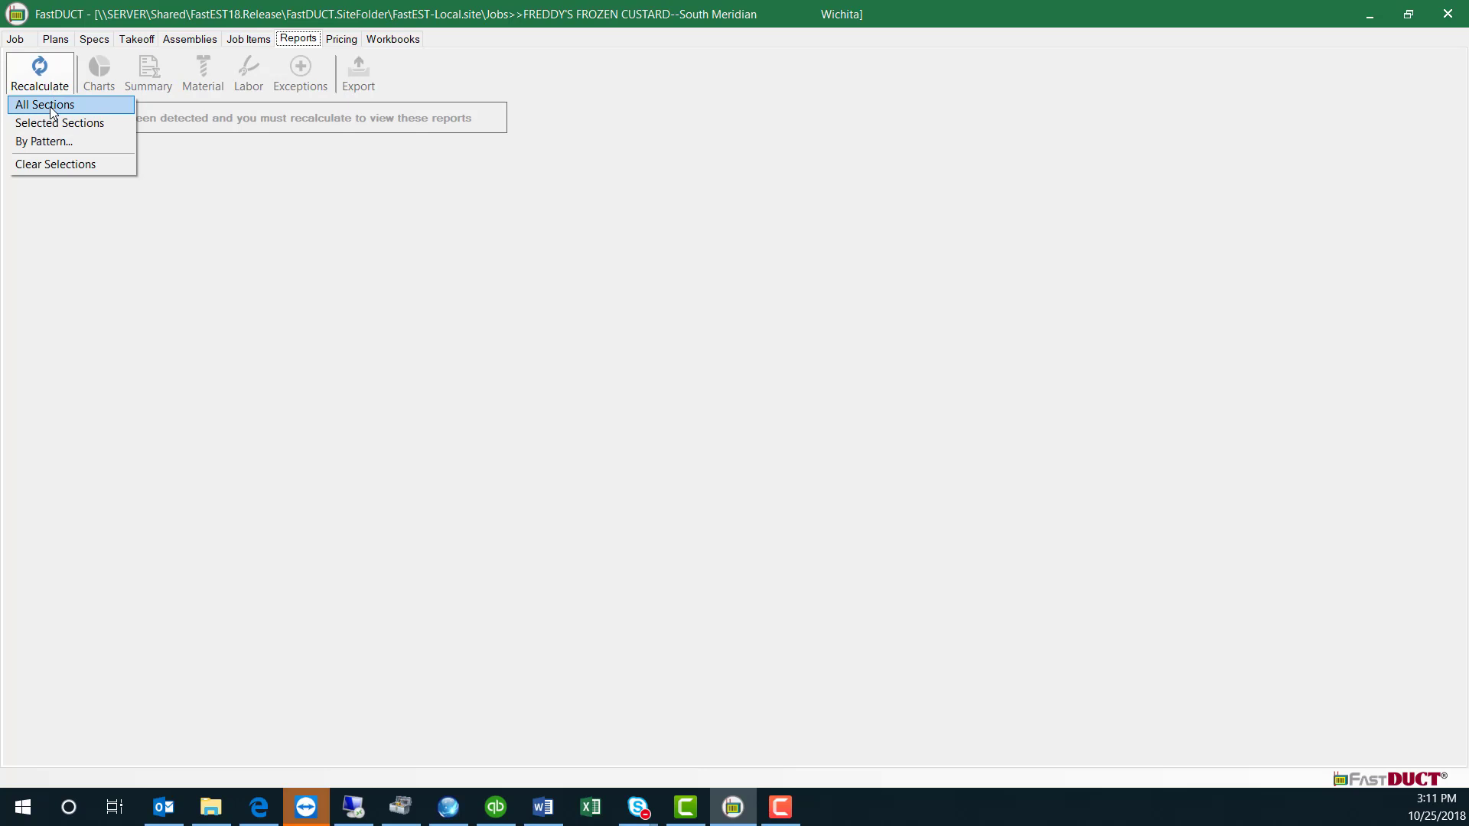
# Step: Recalculate all sections and show the Material report, totaling $8,051.87 net
pyautogui.click(51, 110)
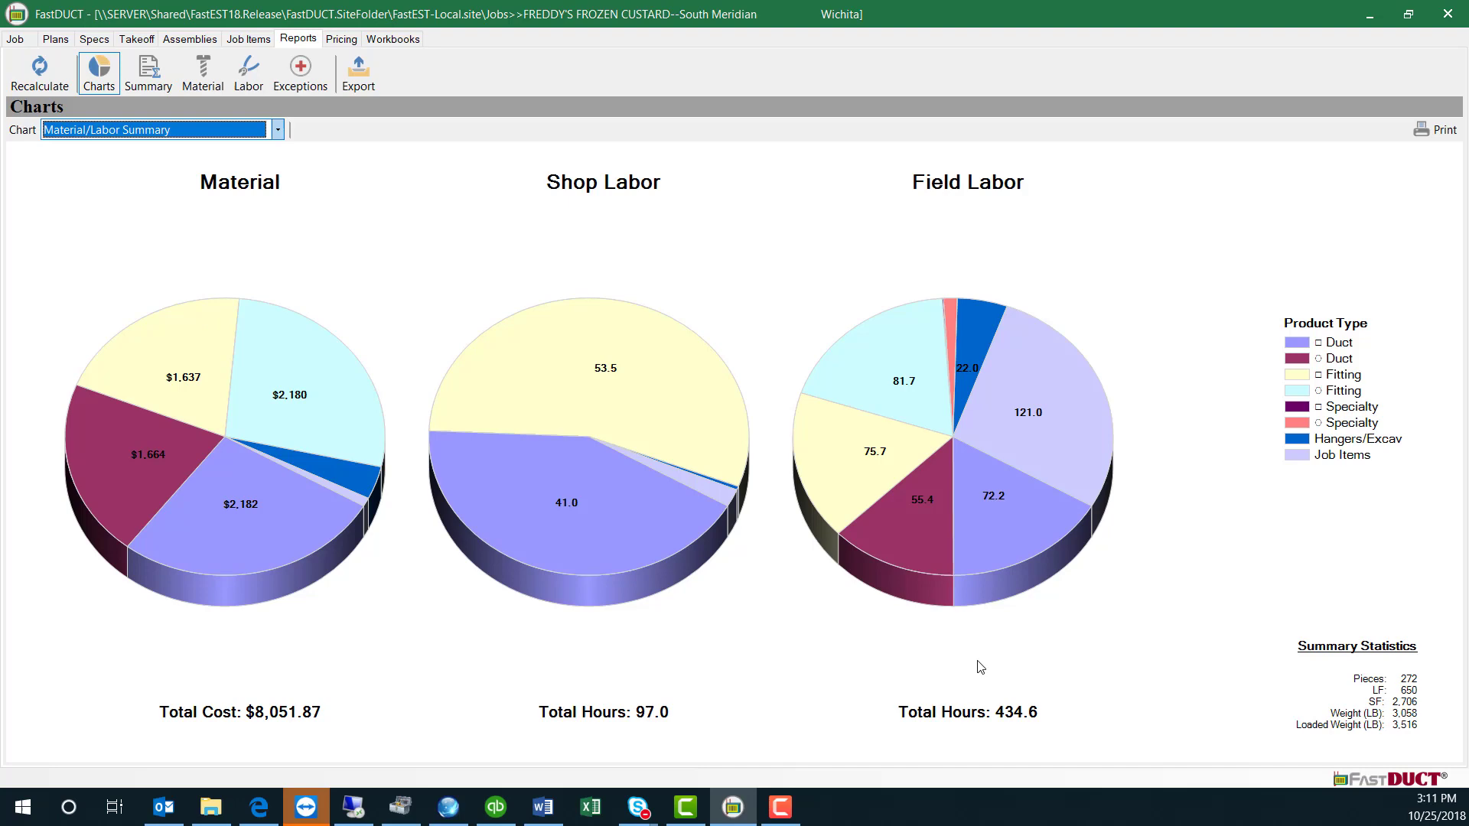
pyautogui.click(203, 77)
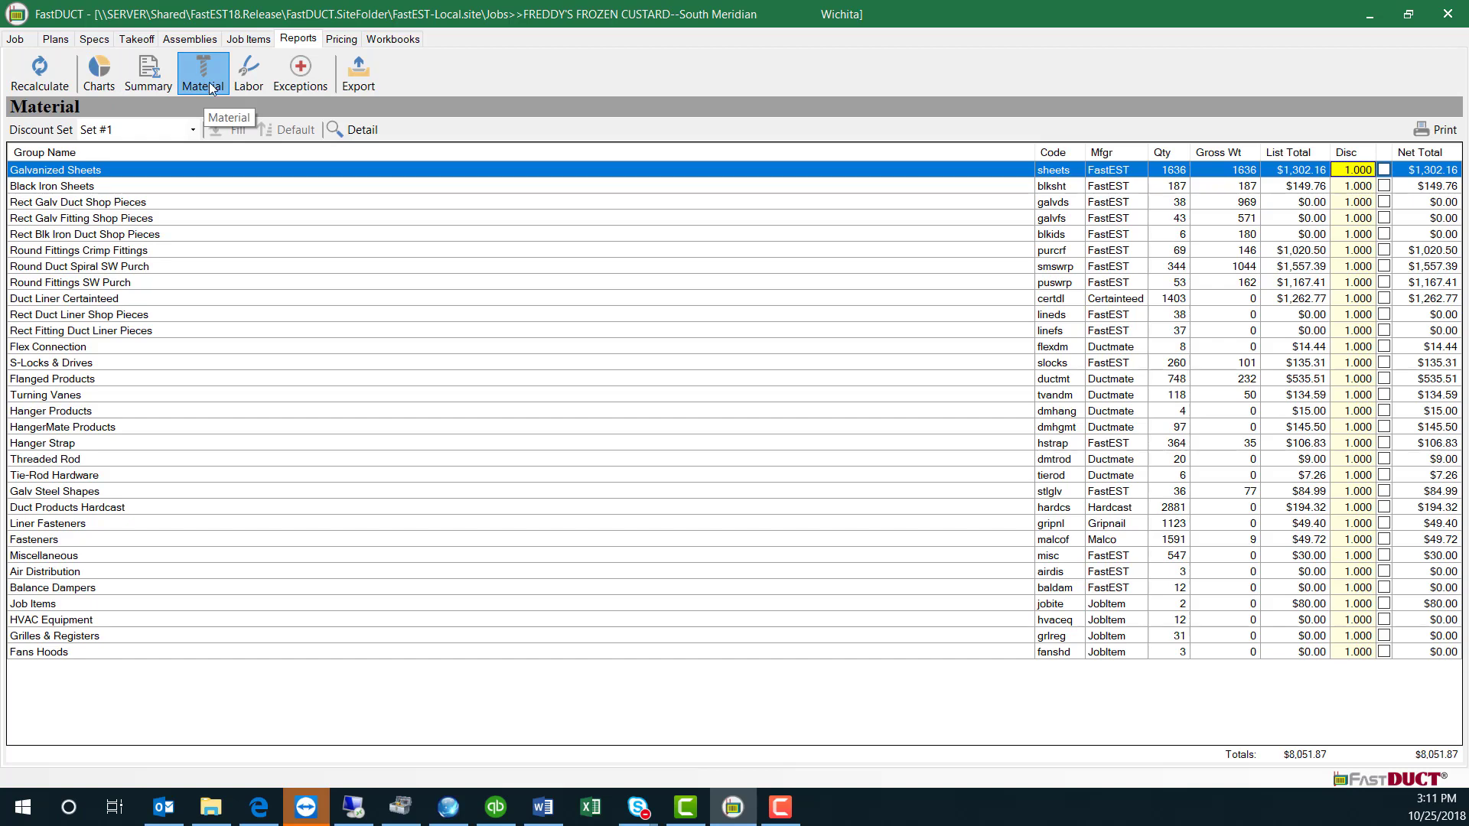
# Step: Review the Labor report rows, shop and field hours, and section 1's field labor detail
pyautogui.click(255, 85)
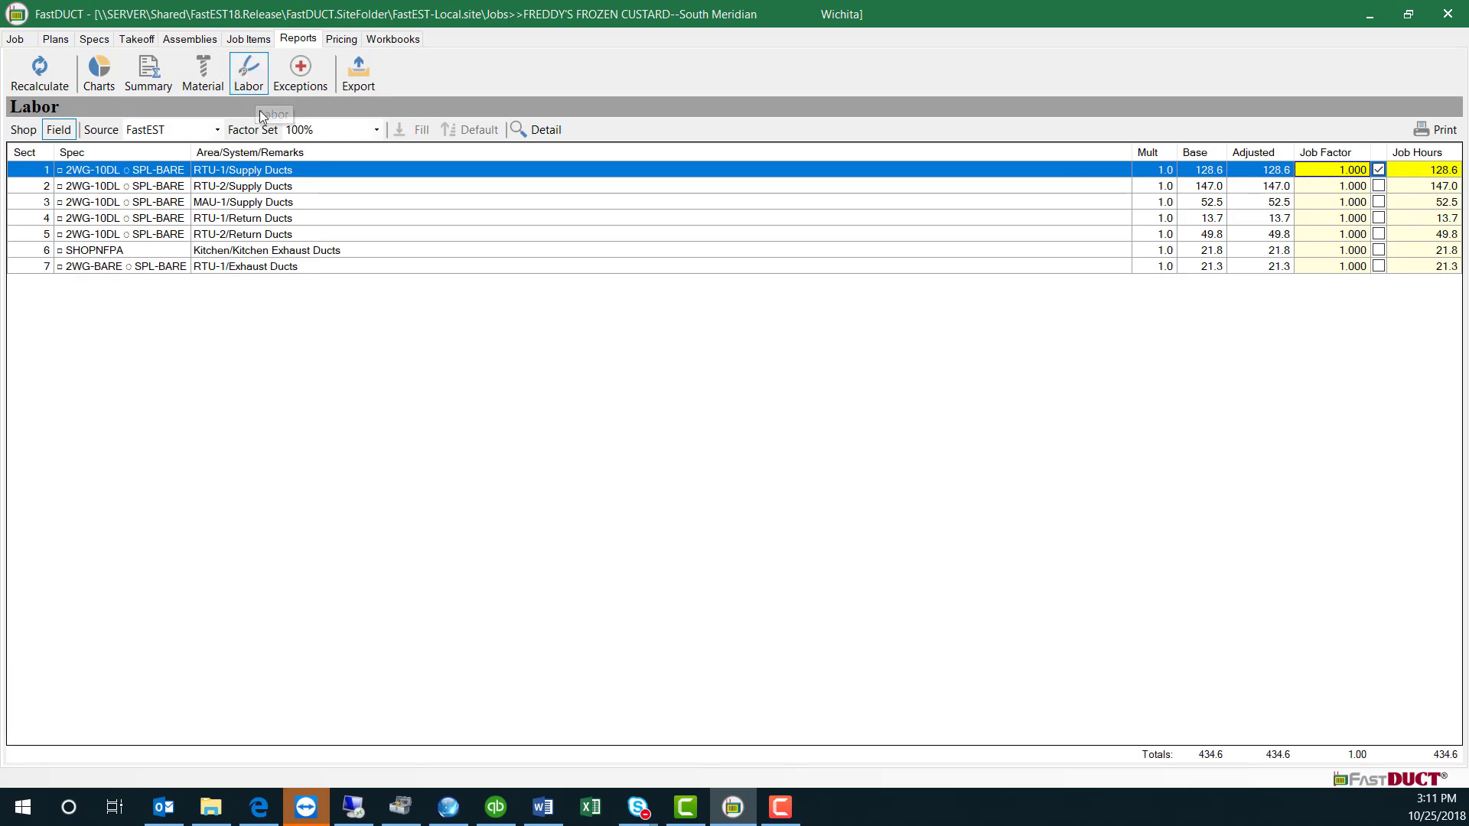
pyautogui.click(239, 192)
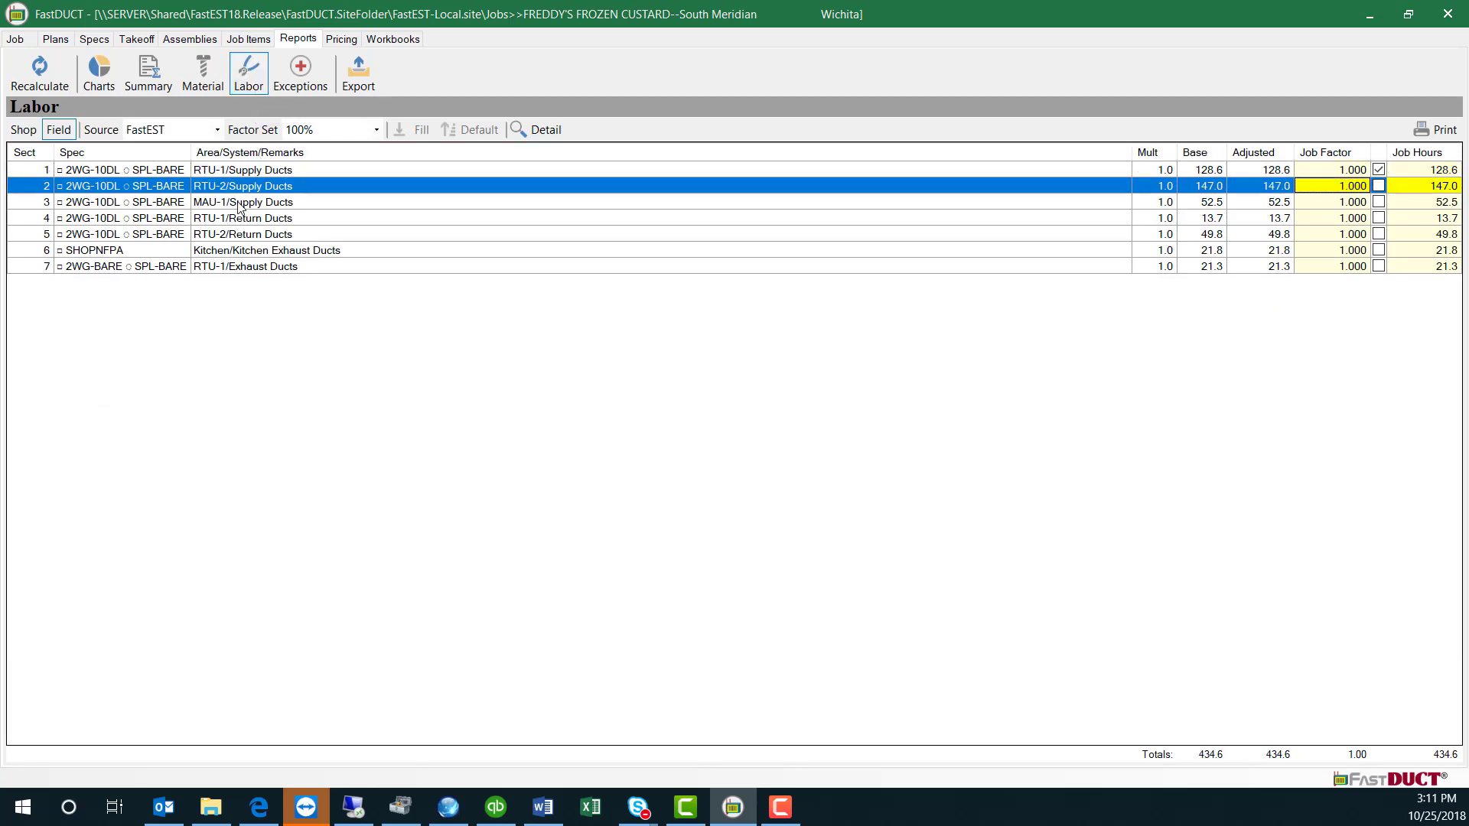
pyautogui.click(239, 205)
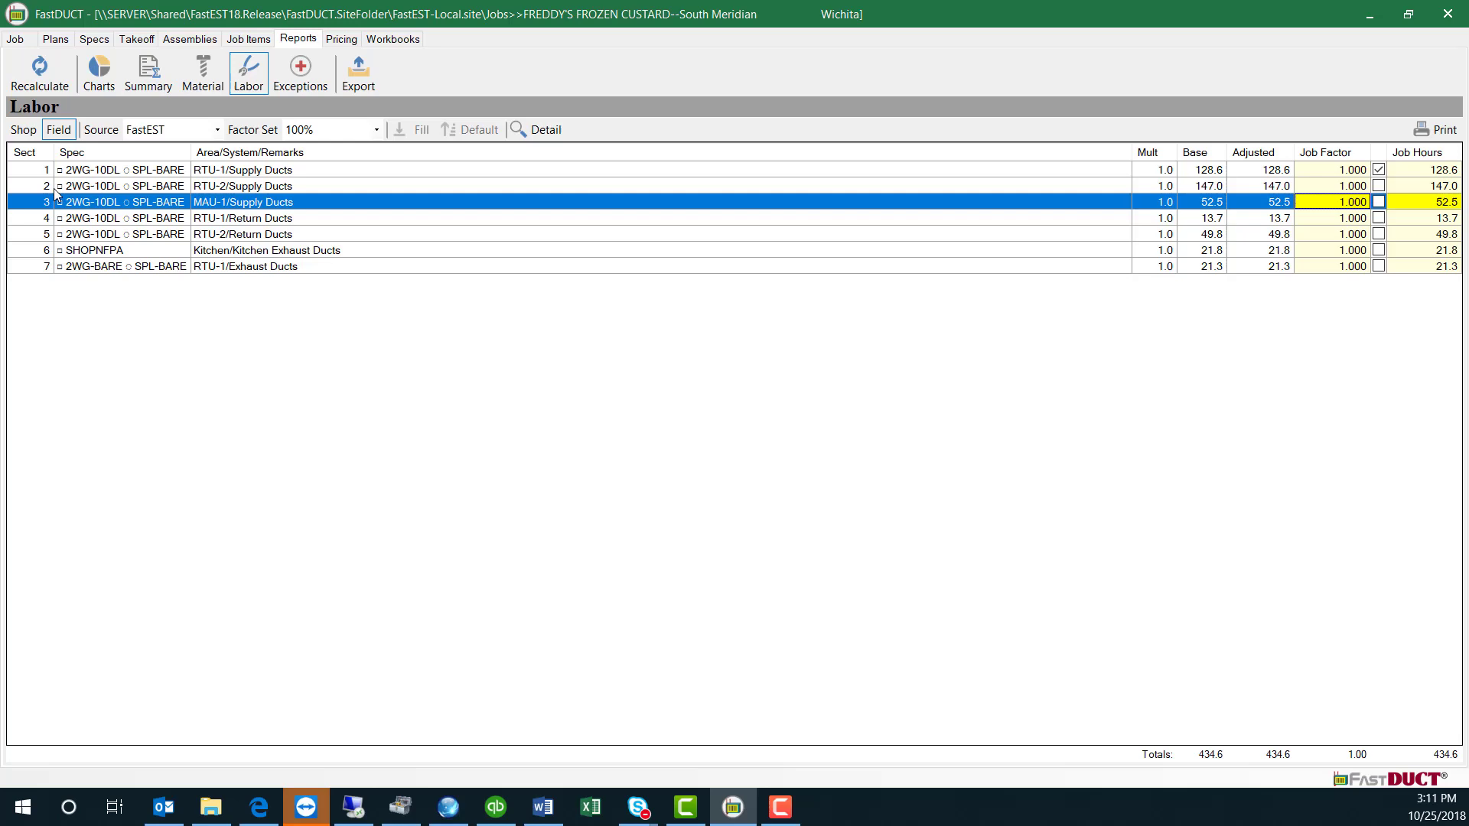
pyautogui.click(25, 134)
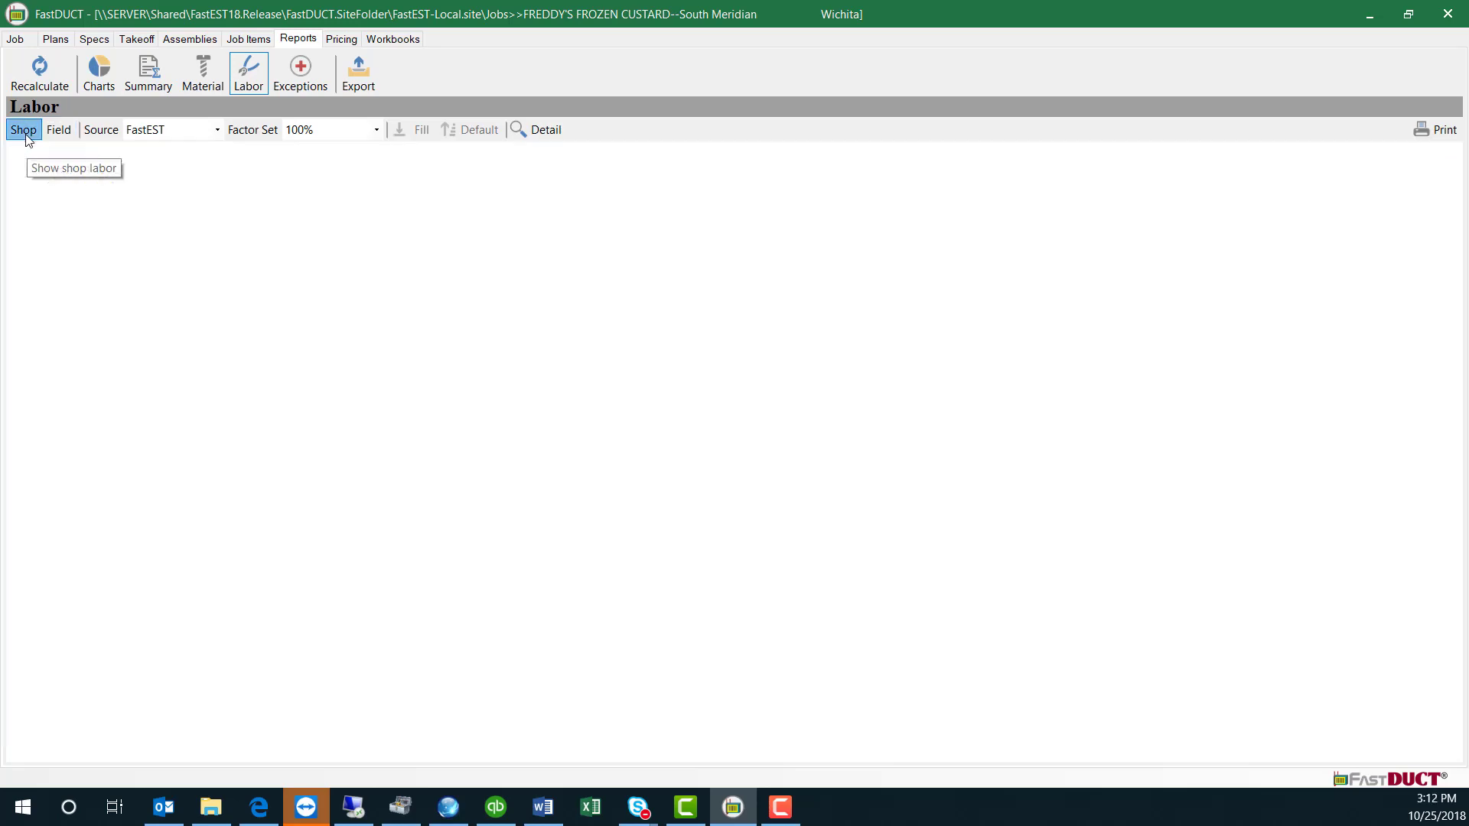
pyautogui.click(63, 134)
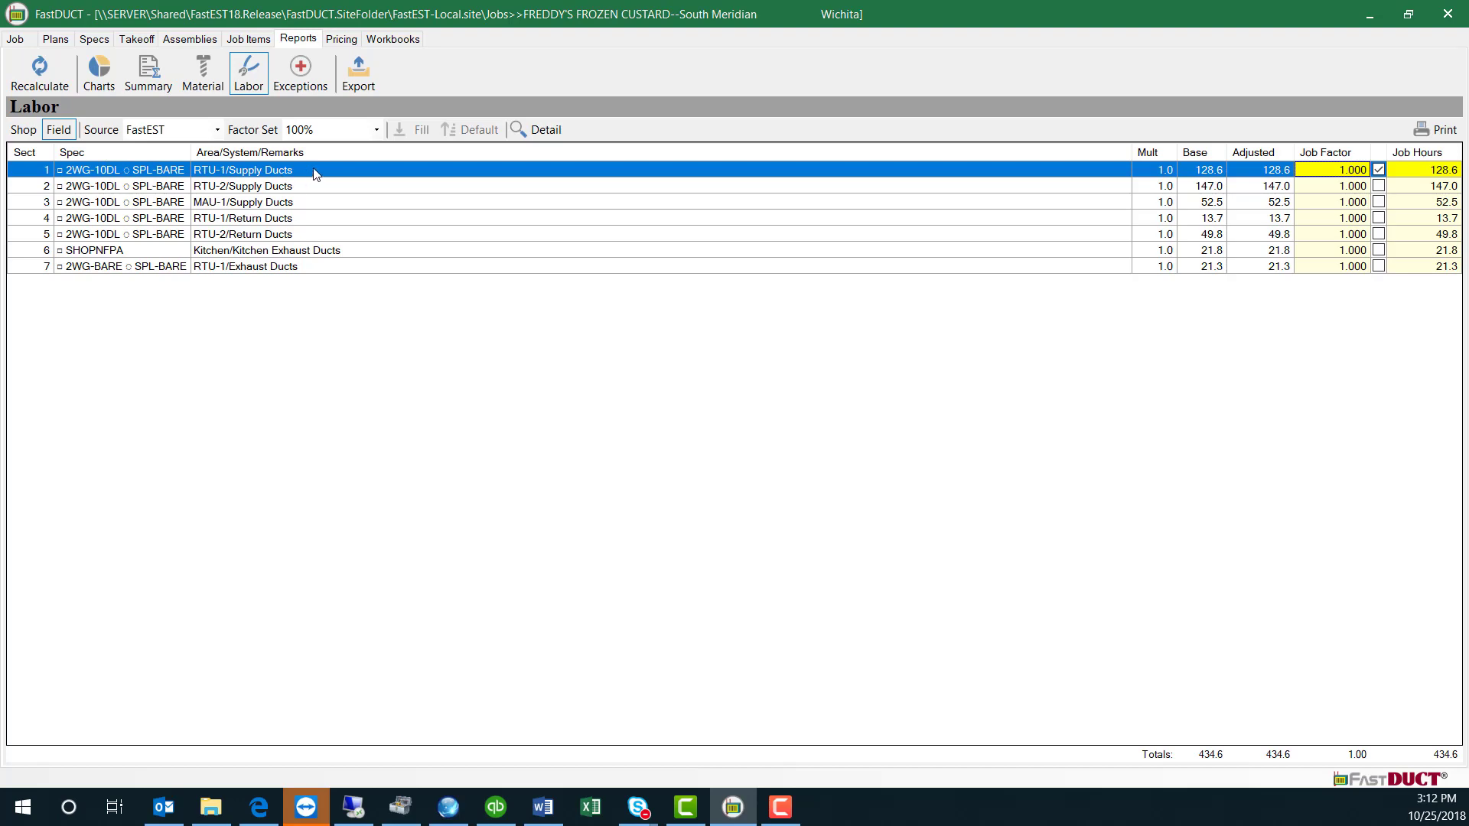
pyautogui.doubleClick(315, 171)
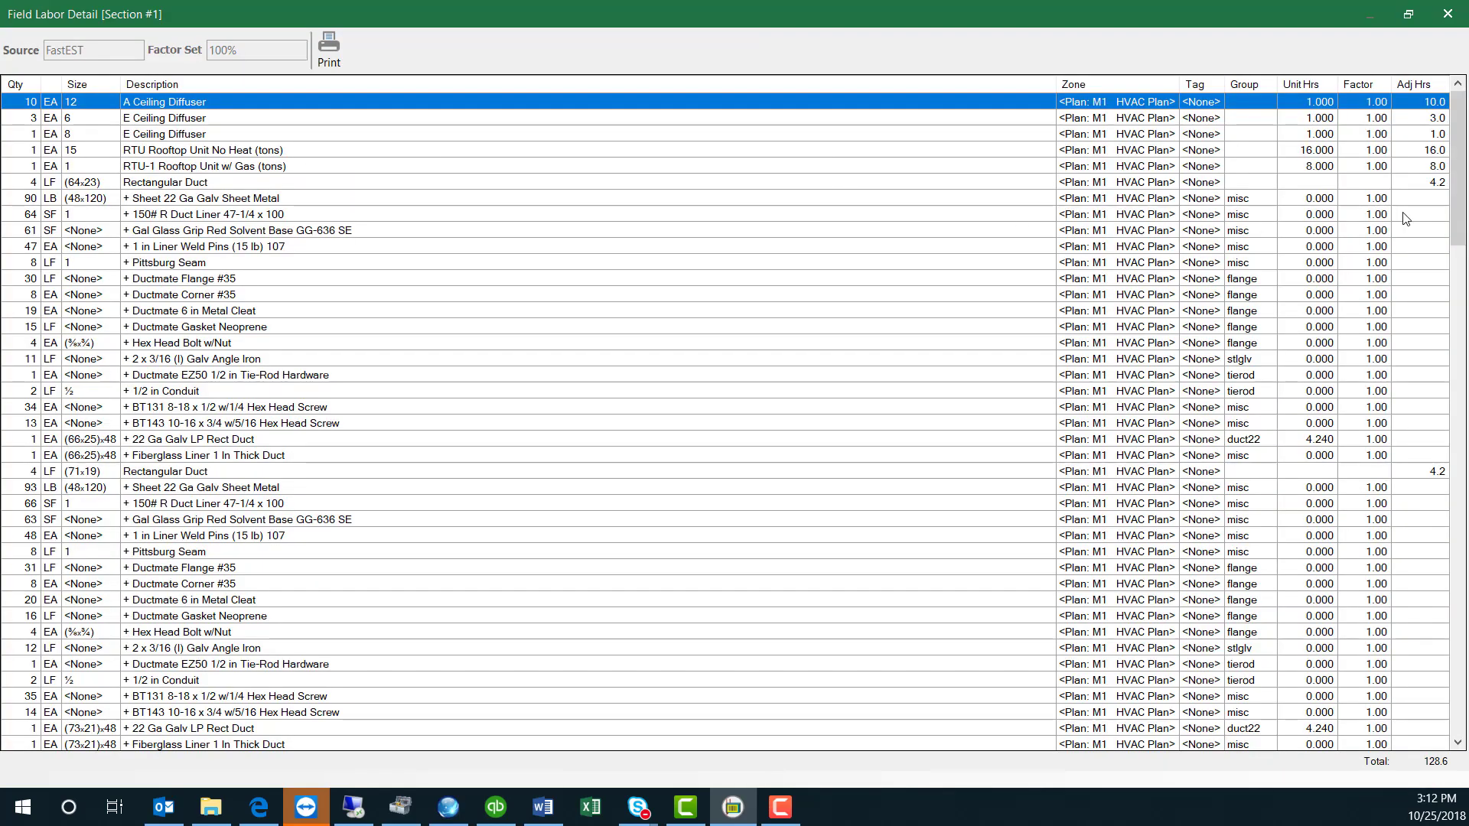
pyautogui.click(1448, 14)
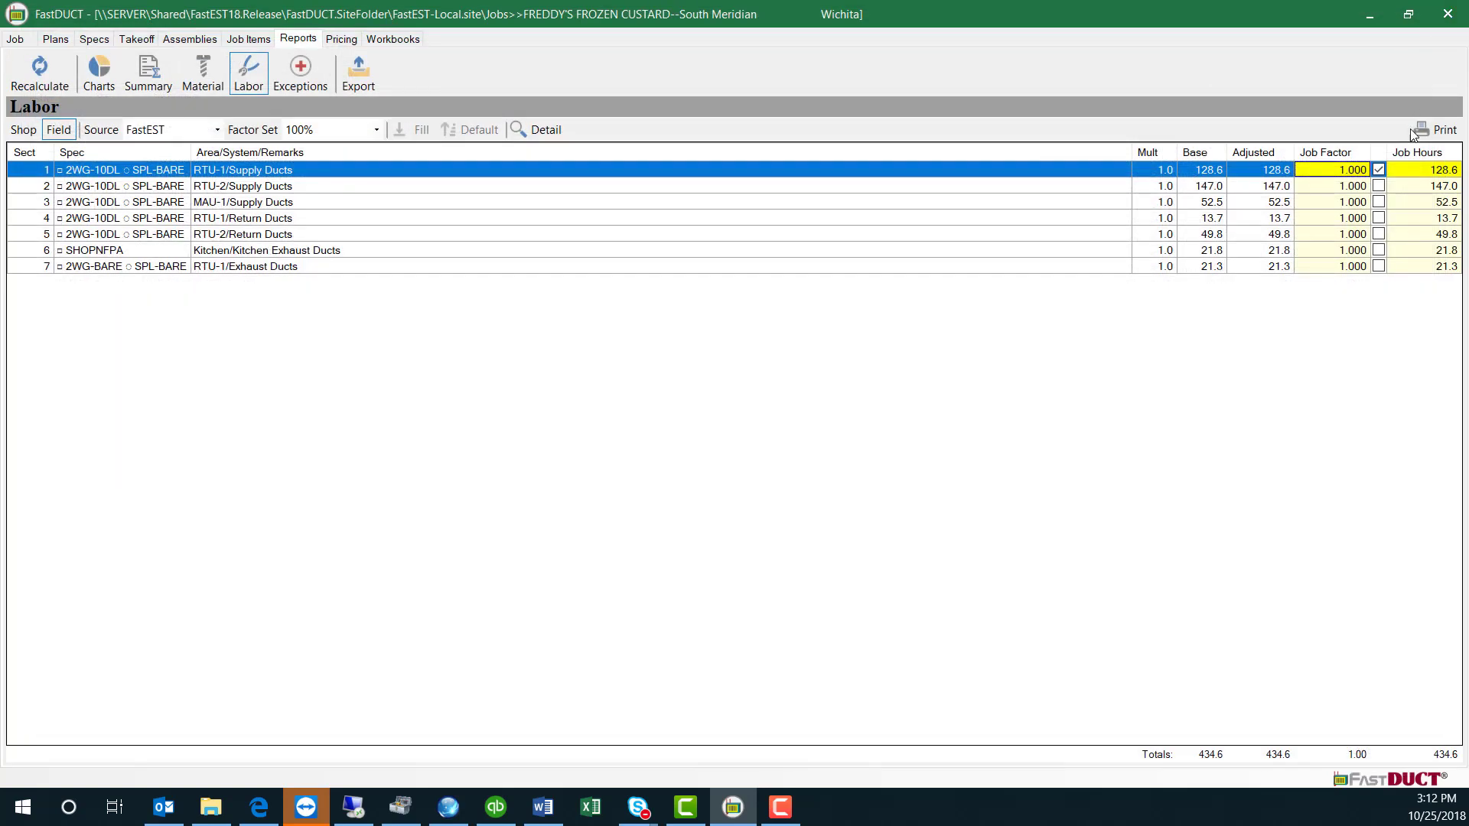
# Step: Set the RTU-1 Supply Ducts job factor to 1.200, raising total hours to 460.4
pyautogui.click(1332, 175)
pyautogui.write('1')
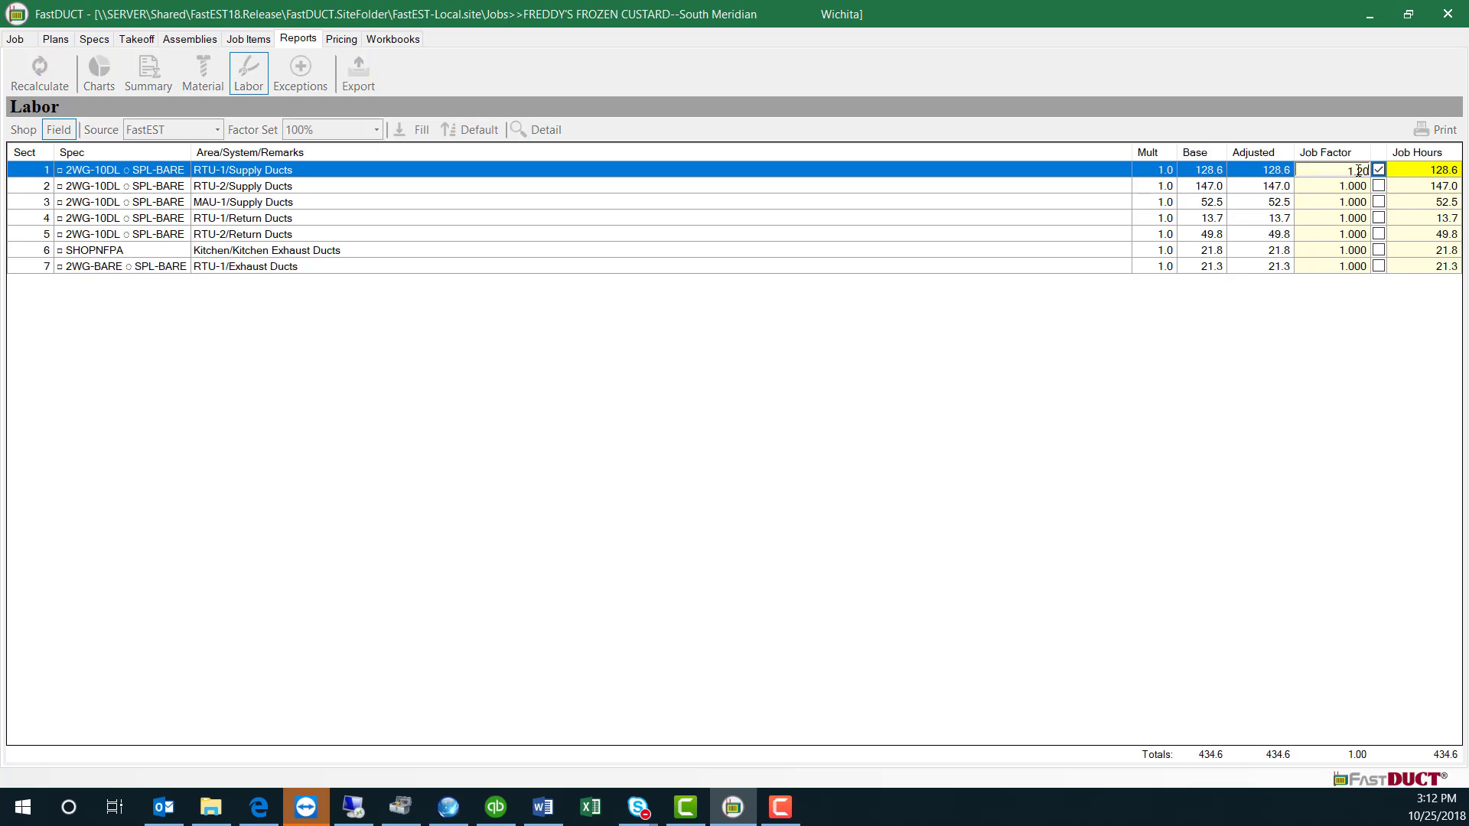
pyautogui.write('.20')
pyautogui.click(1407, 185)
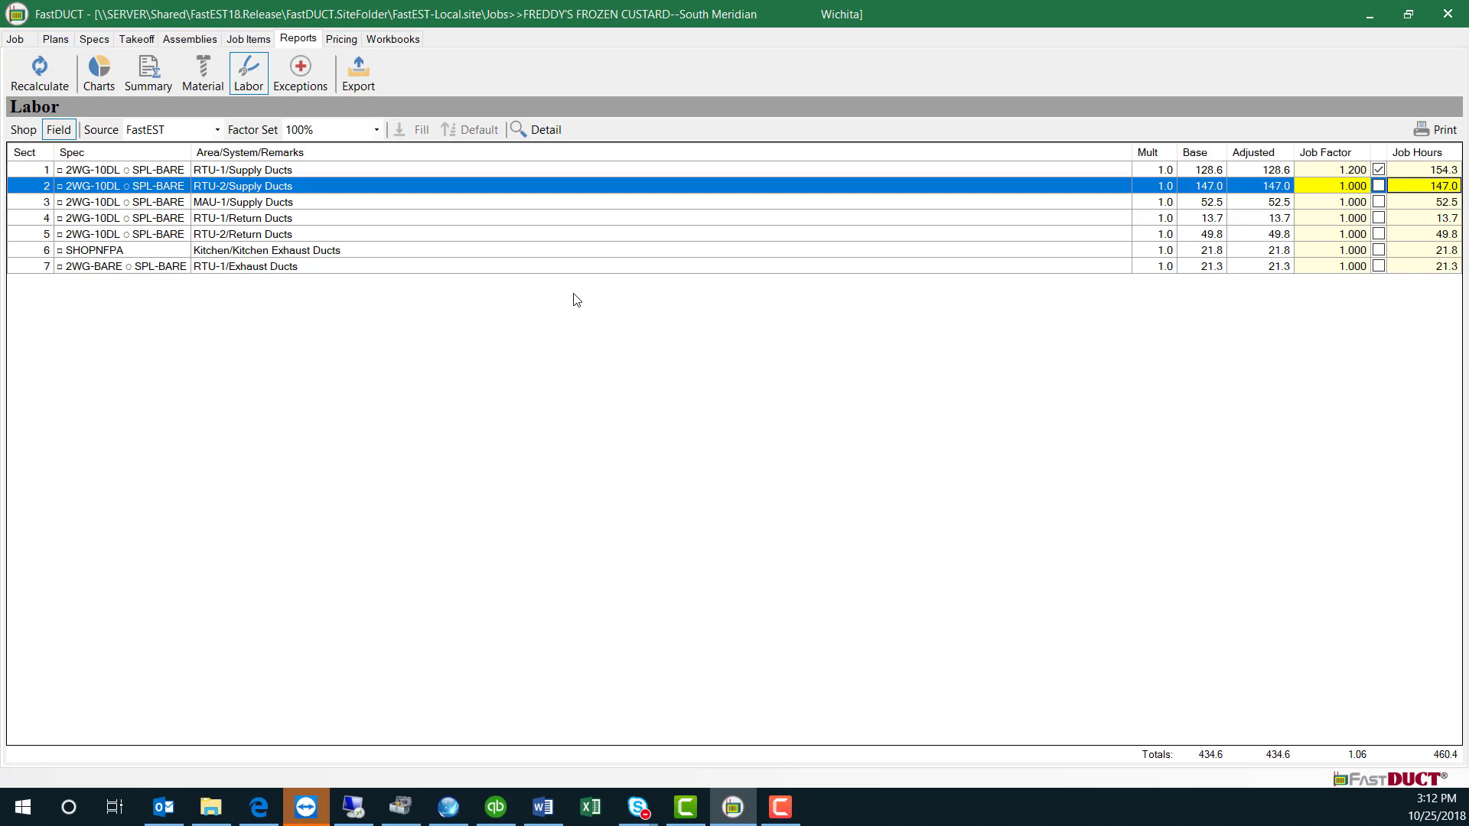
# Step: Create a workbook named 'Base Bid' from the DuctMaster.xlsm template and open it
pyautogui.click(403, 44)
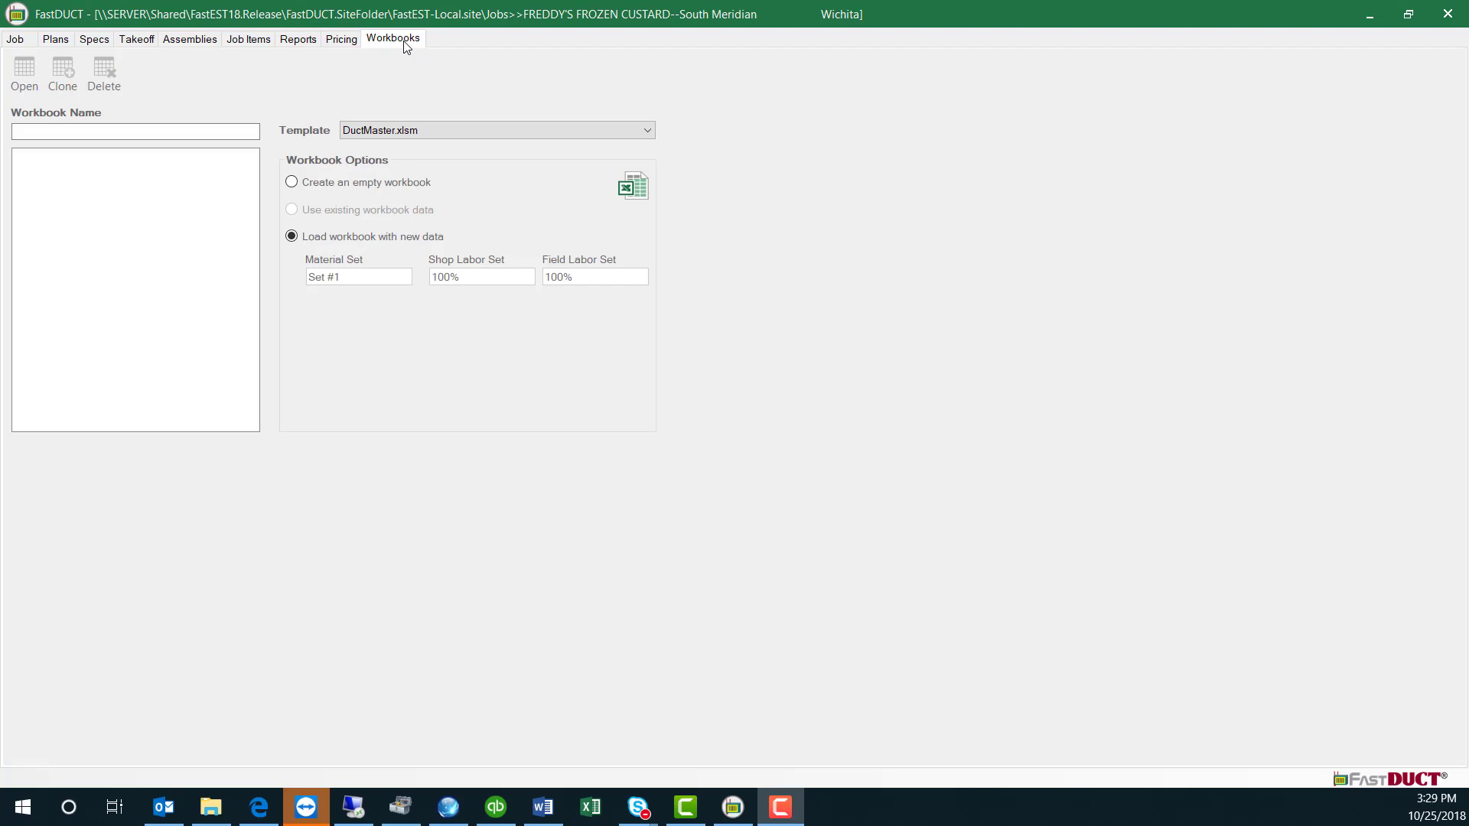
pyautogui.click(68, 130)
pyautogui.write('B')
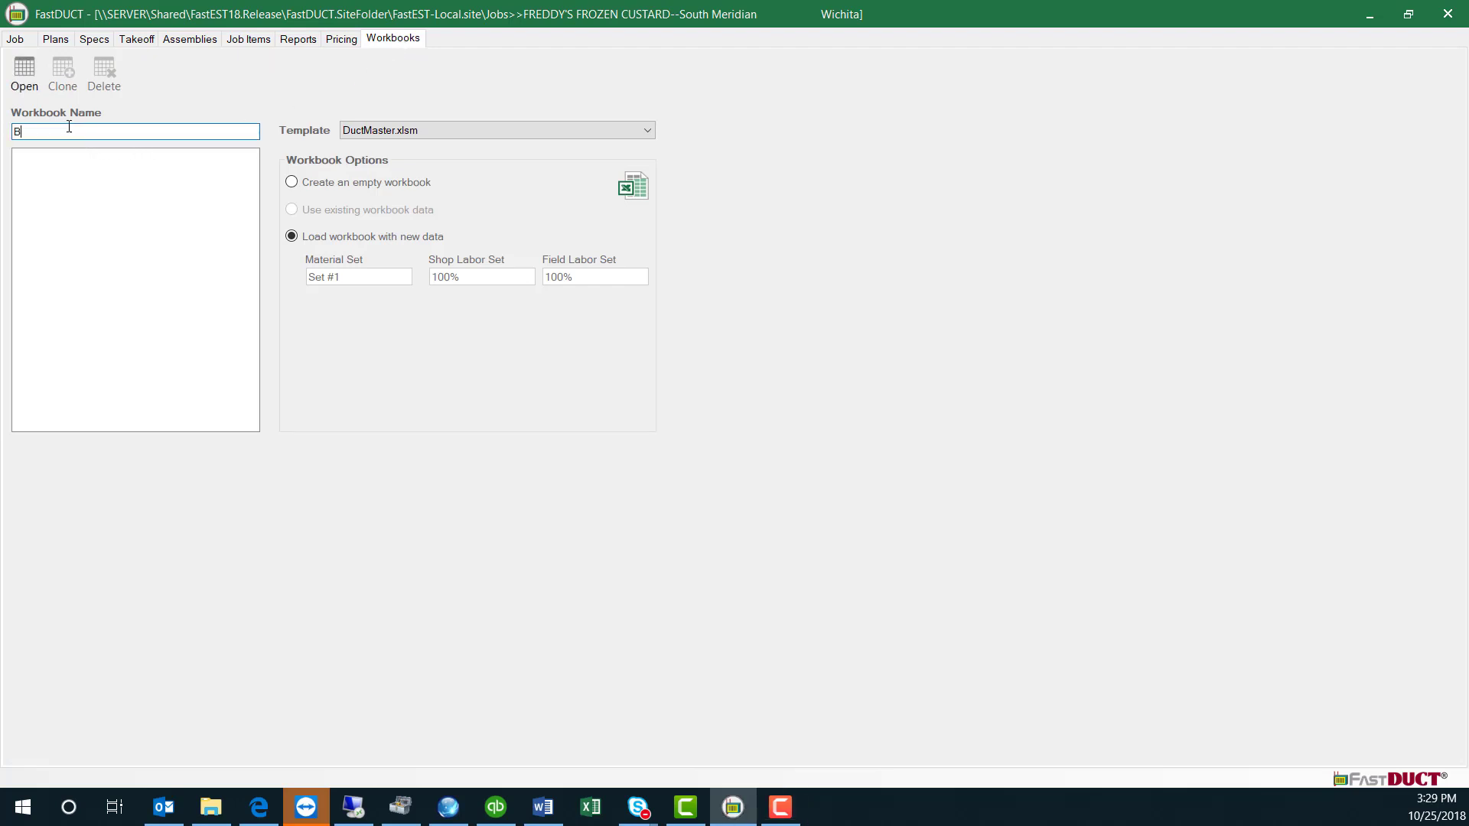
pyautogui.write('ase Bid')
pyautogui.click(442, 130)
pyautogui.click(442, 132)
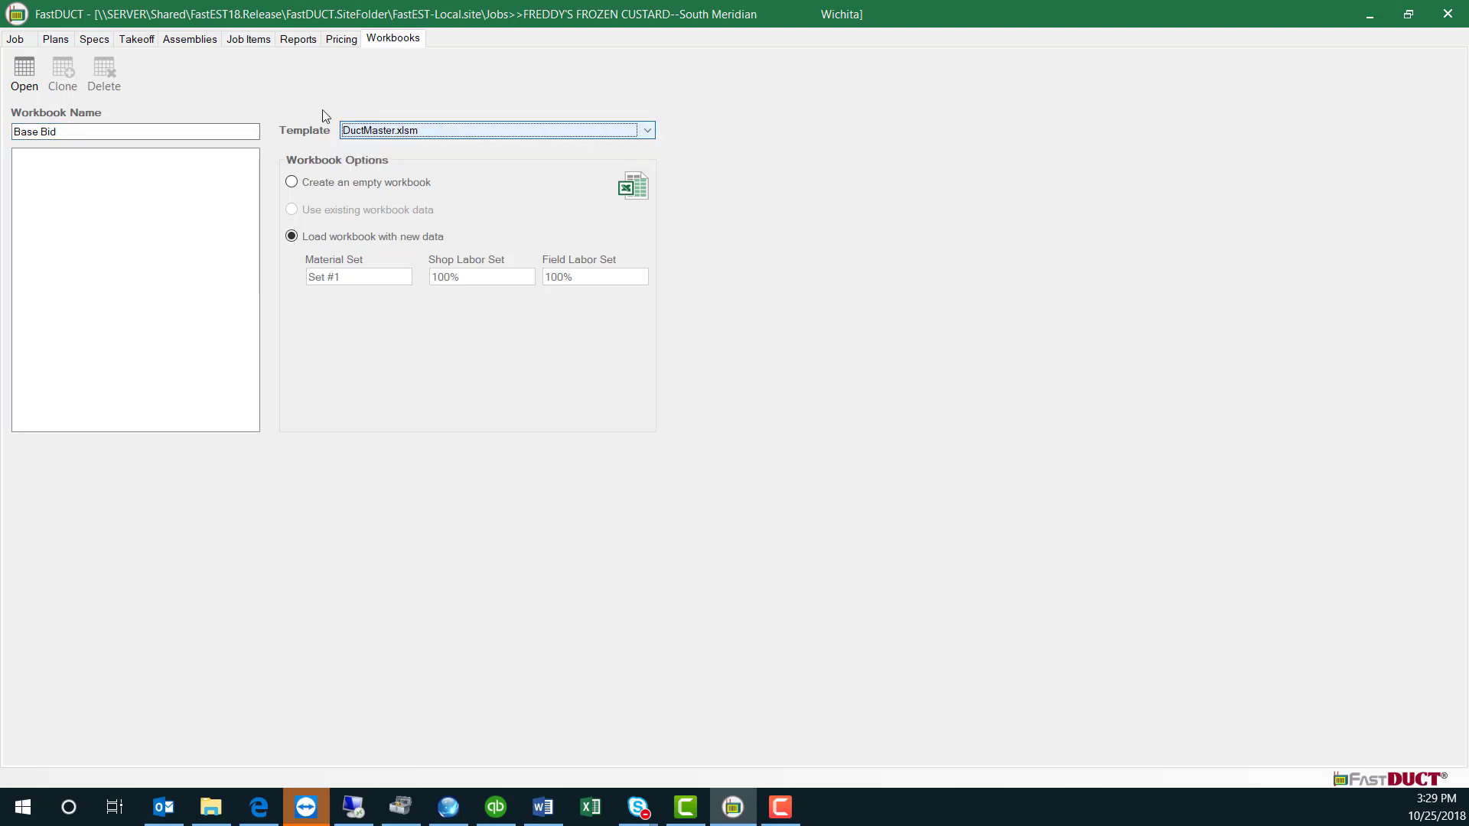
pyautogui.click(20, 72)
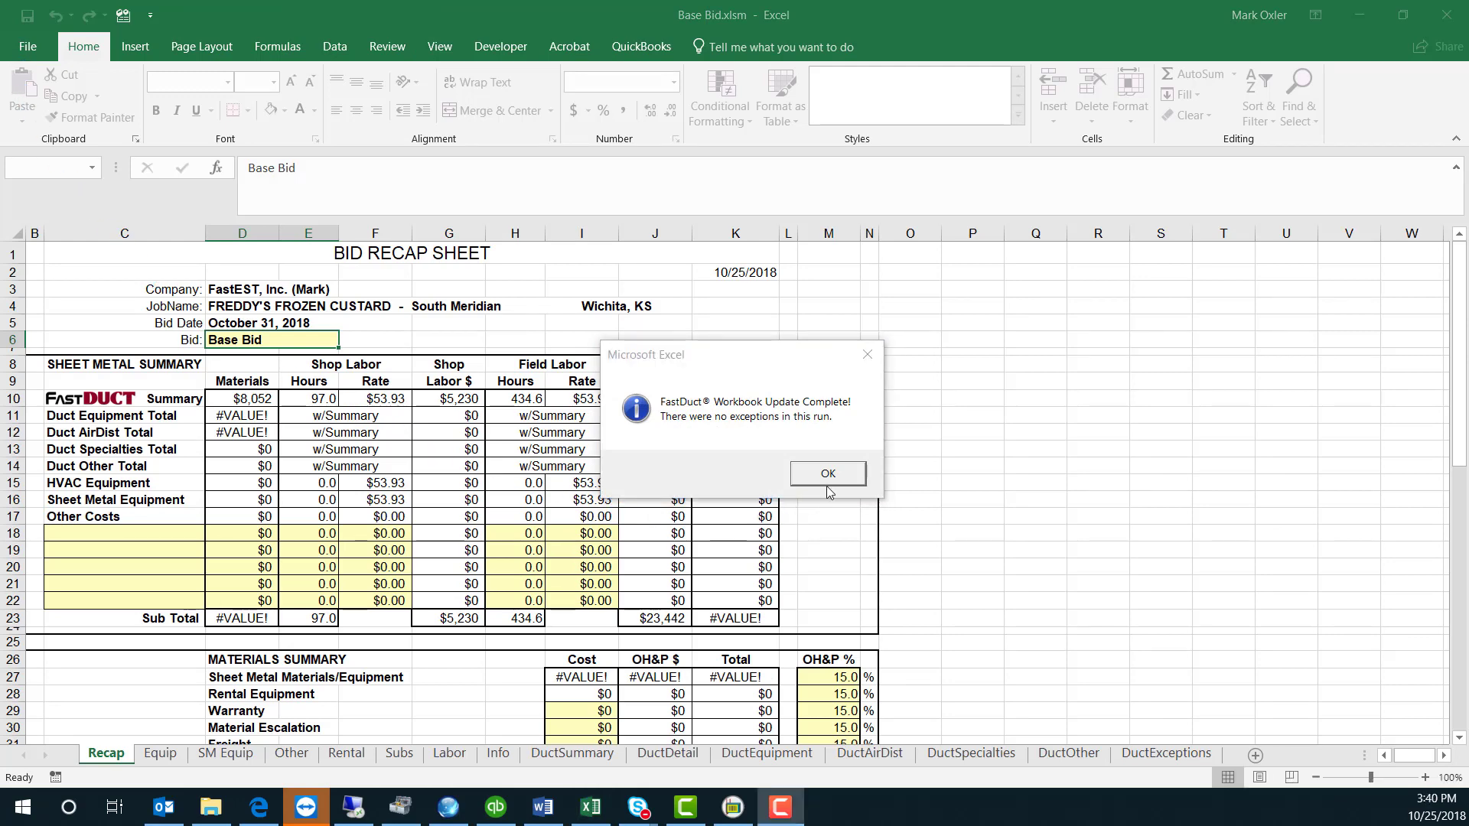
# Step: Acknowledge the FastDuct Workbook Update Complete message
pyautogui.click(852, 474)
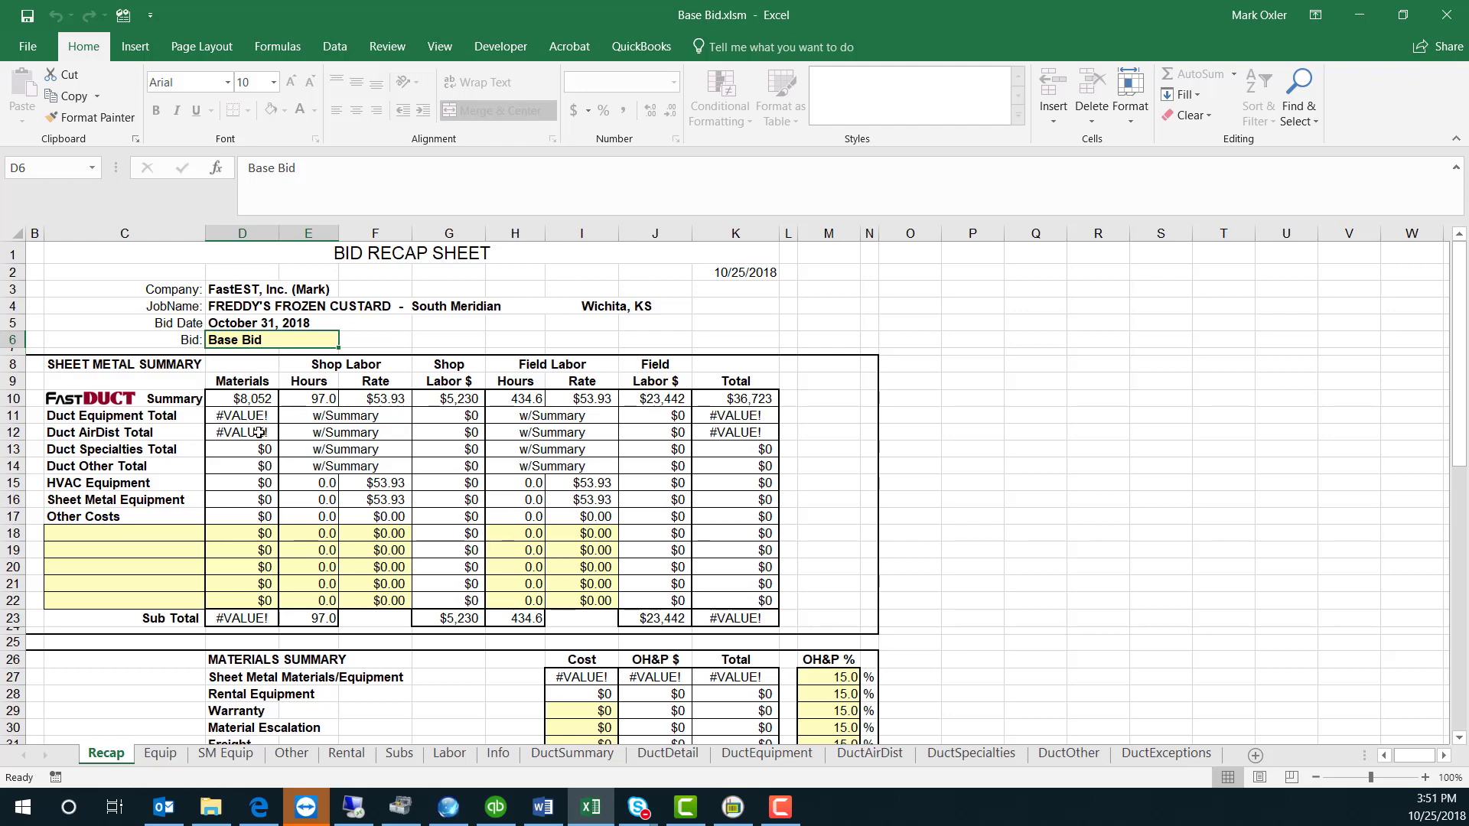
# Step: On the expanded DuctEquipment sheet, enter quotes of 22,000 for KITCHEN and 12,000 for RTU
pyautogui.click(795, 755)
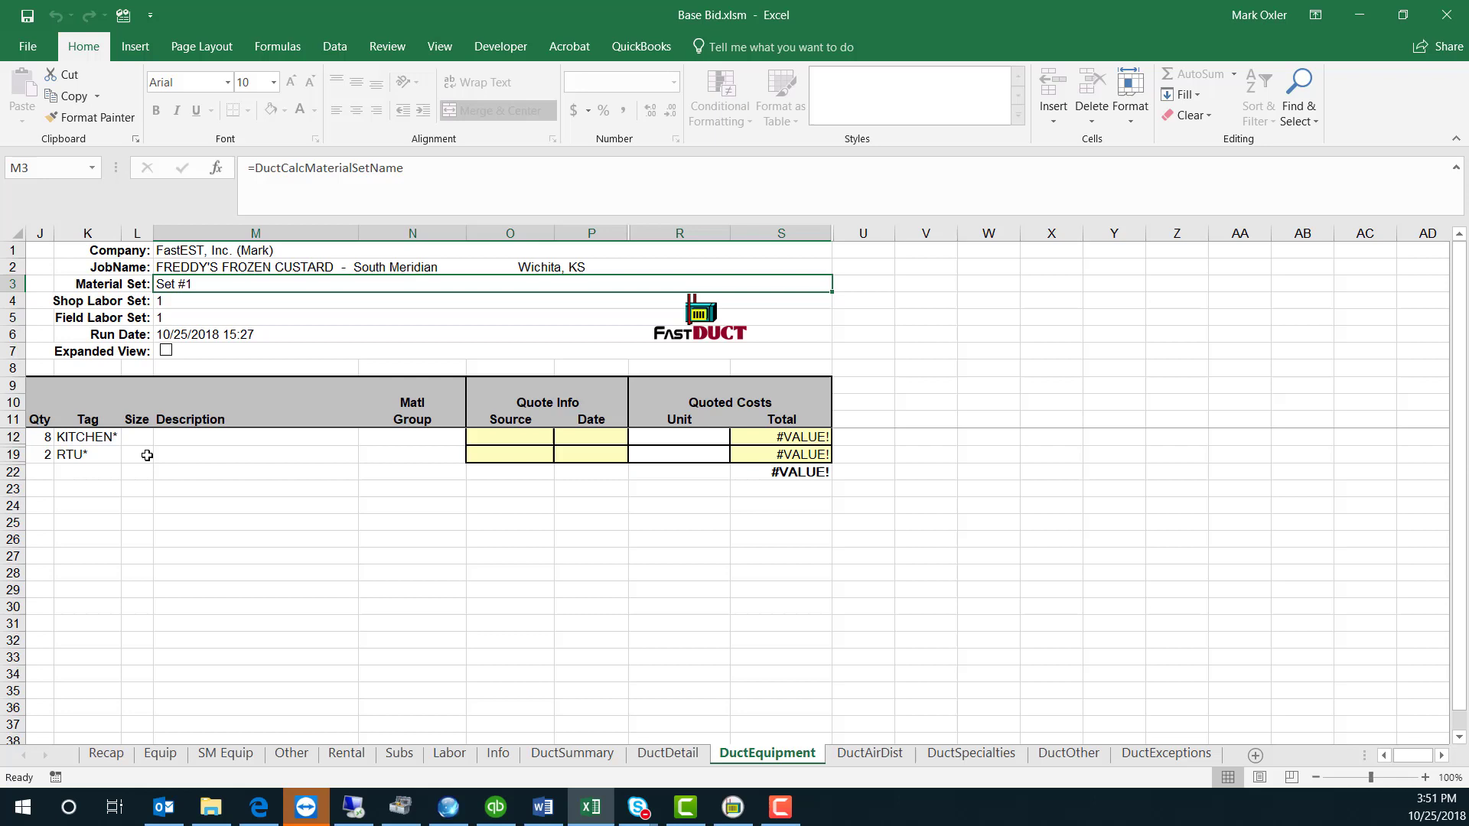
pyautogui.click(165, 352)
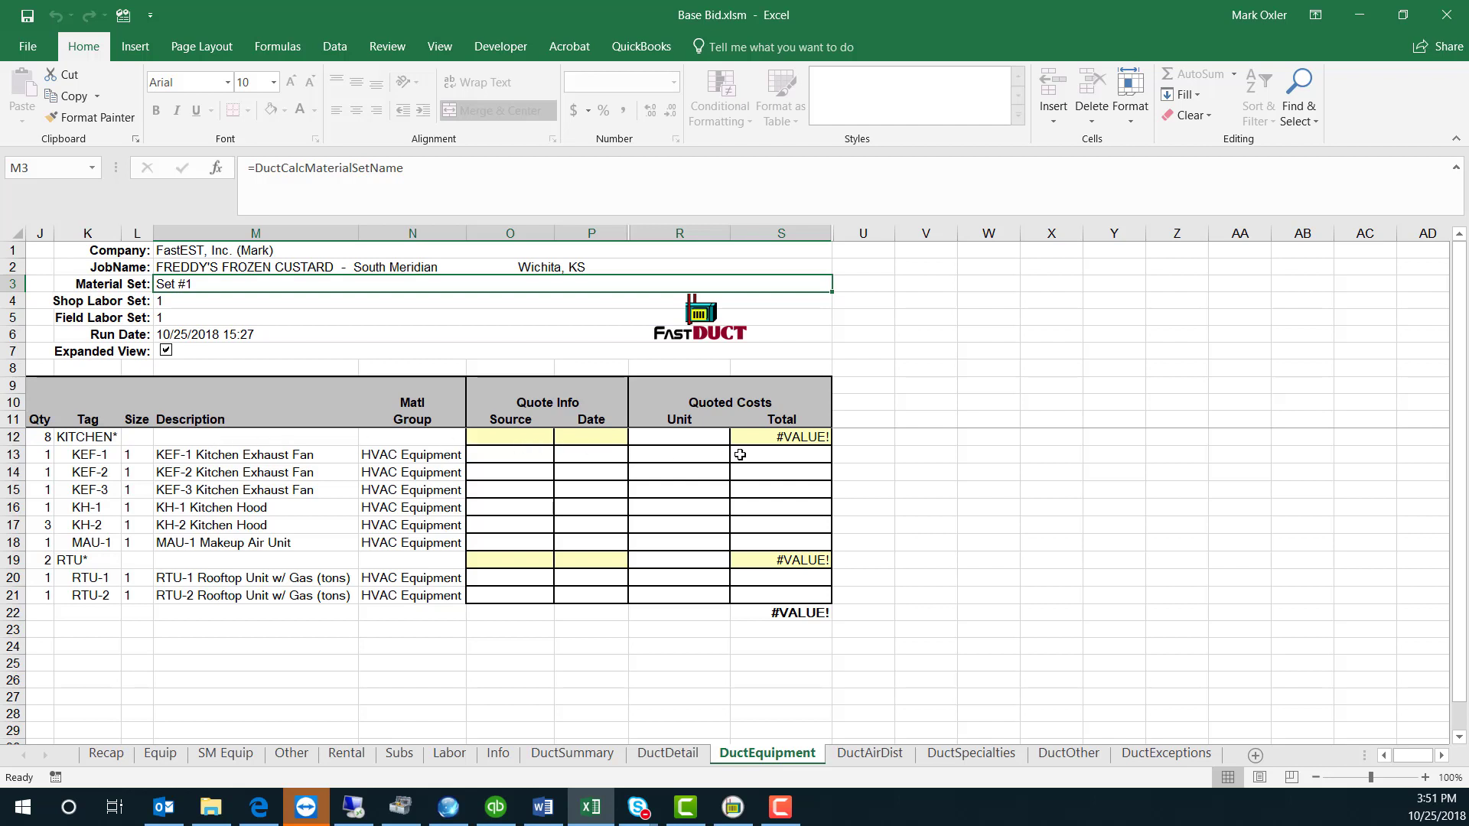
pyautogui.click(768, 443)
pyautogui.write('22,00')
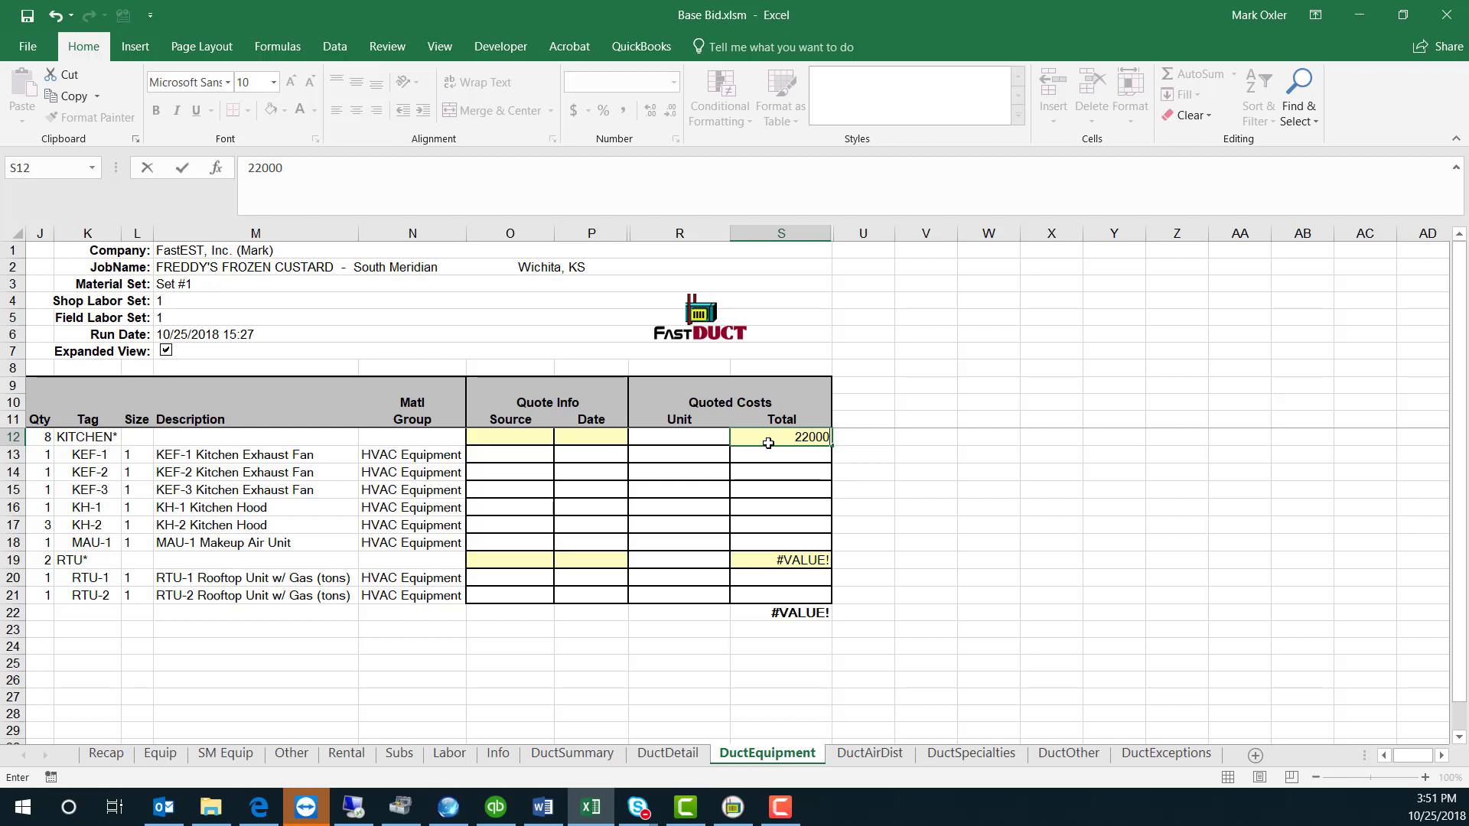
pyautogui.write('0')
pyautogui.click(790, 559)
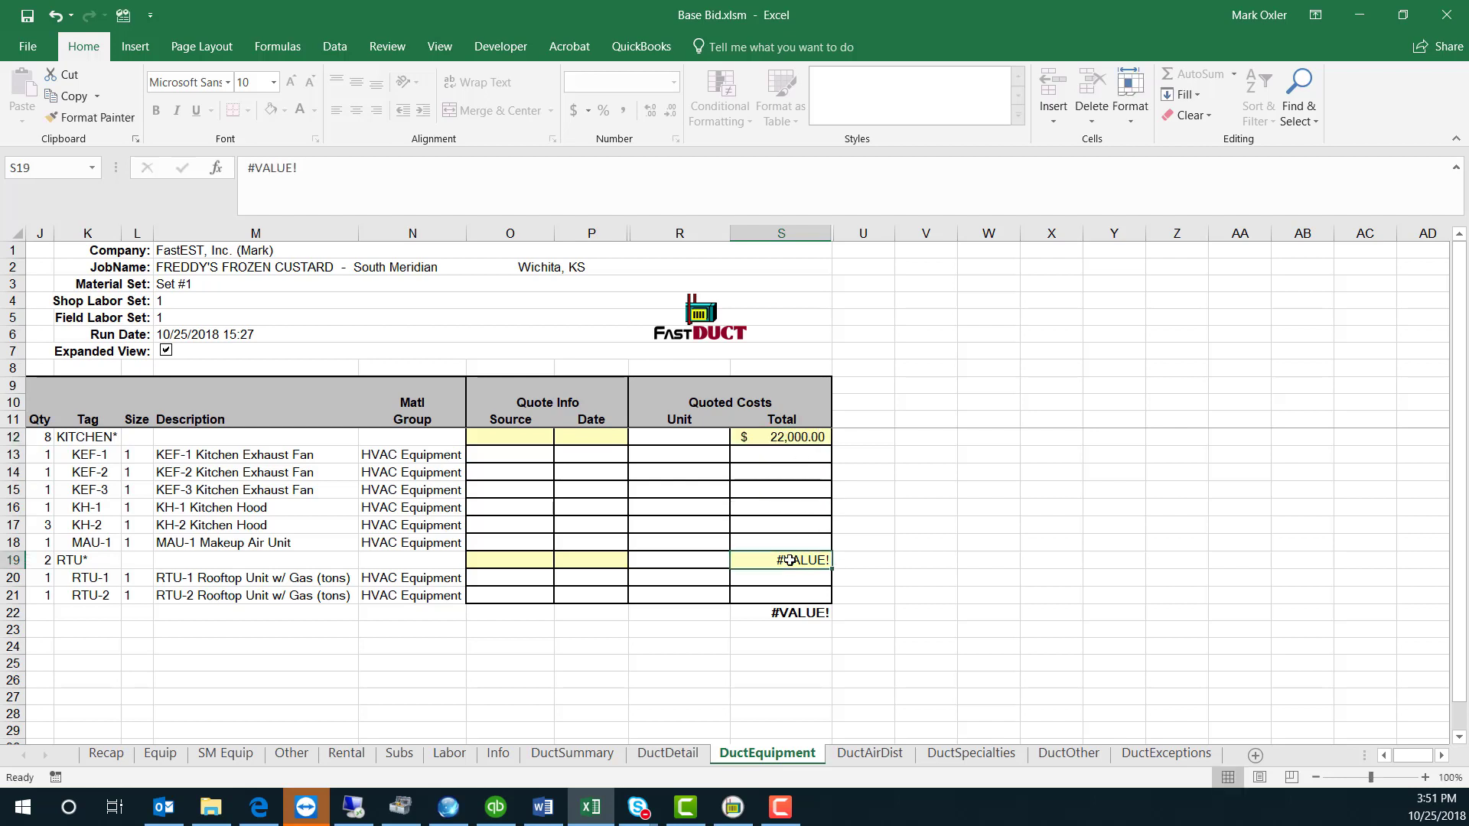
pyautogui.write('12000')
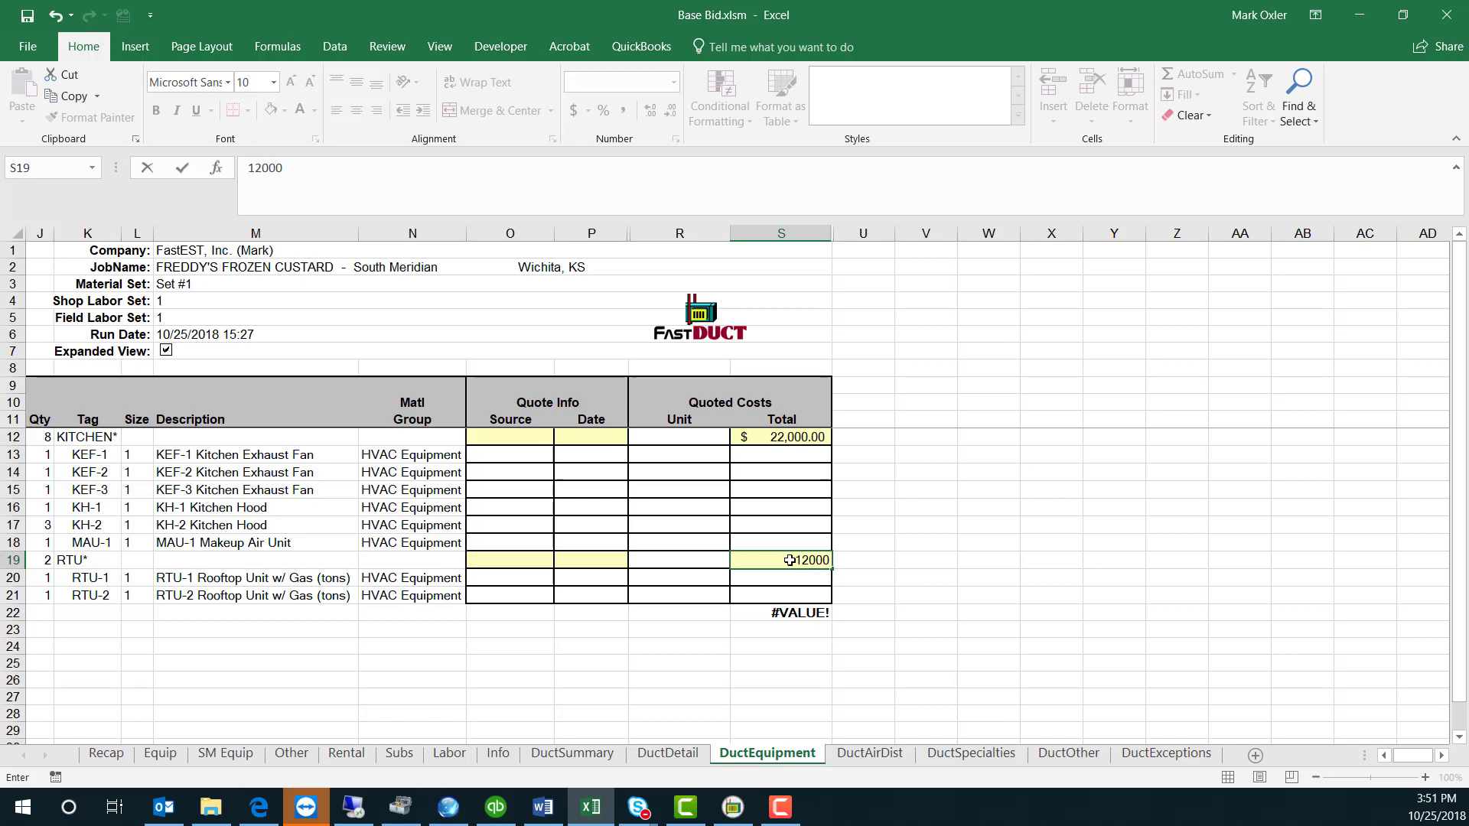
# Step: On DuctAirDist, enter quotes of 240 dampers, 1,800 fans and 1,080 diffusers in S12, S16, S20
pyautogui.click(866, 754)
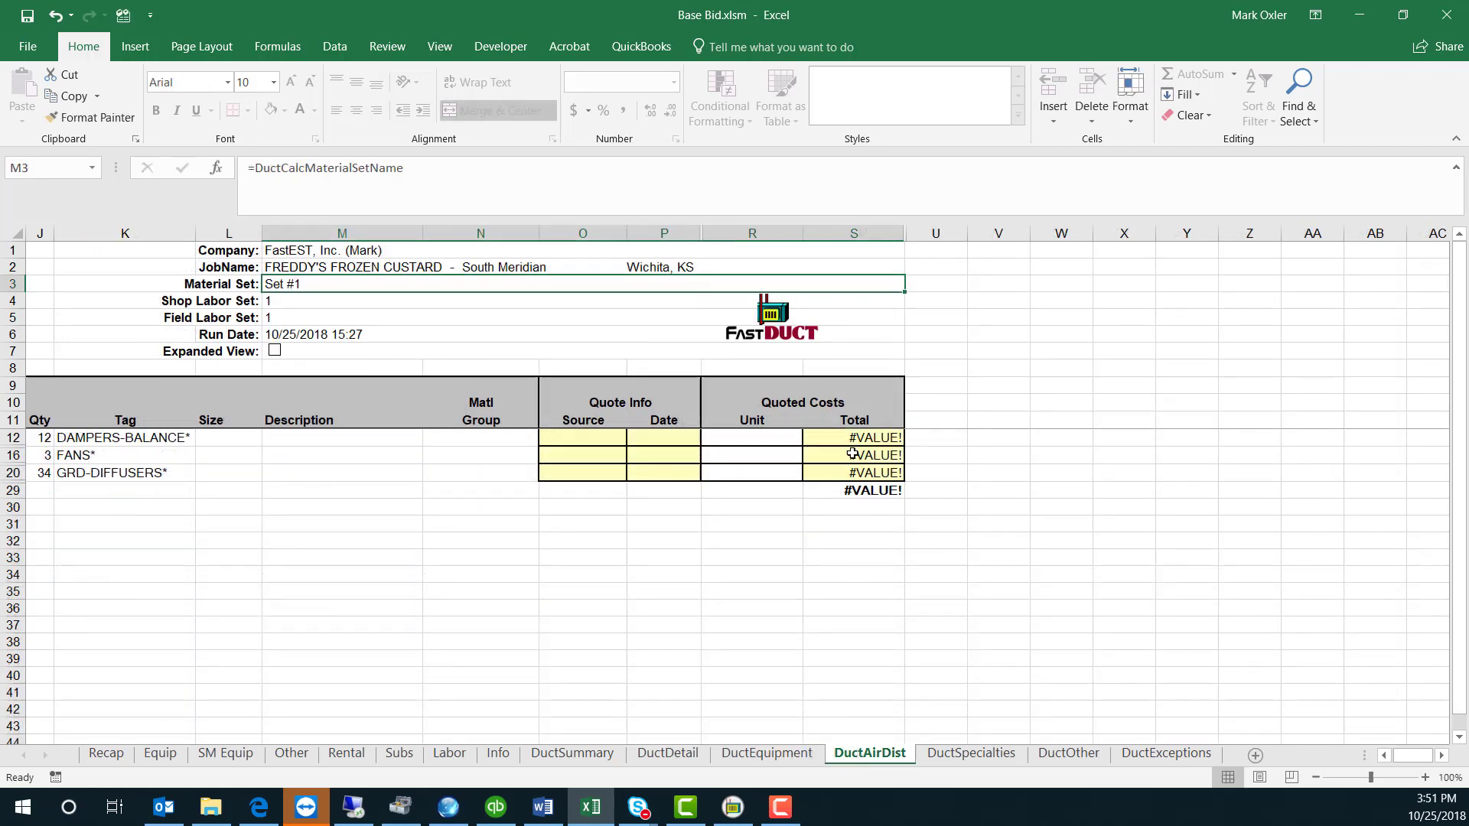
pyautogui.click(854, 439)
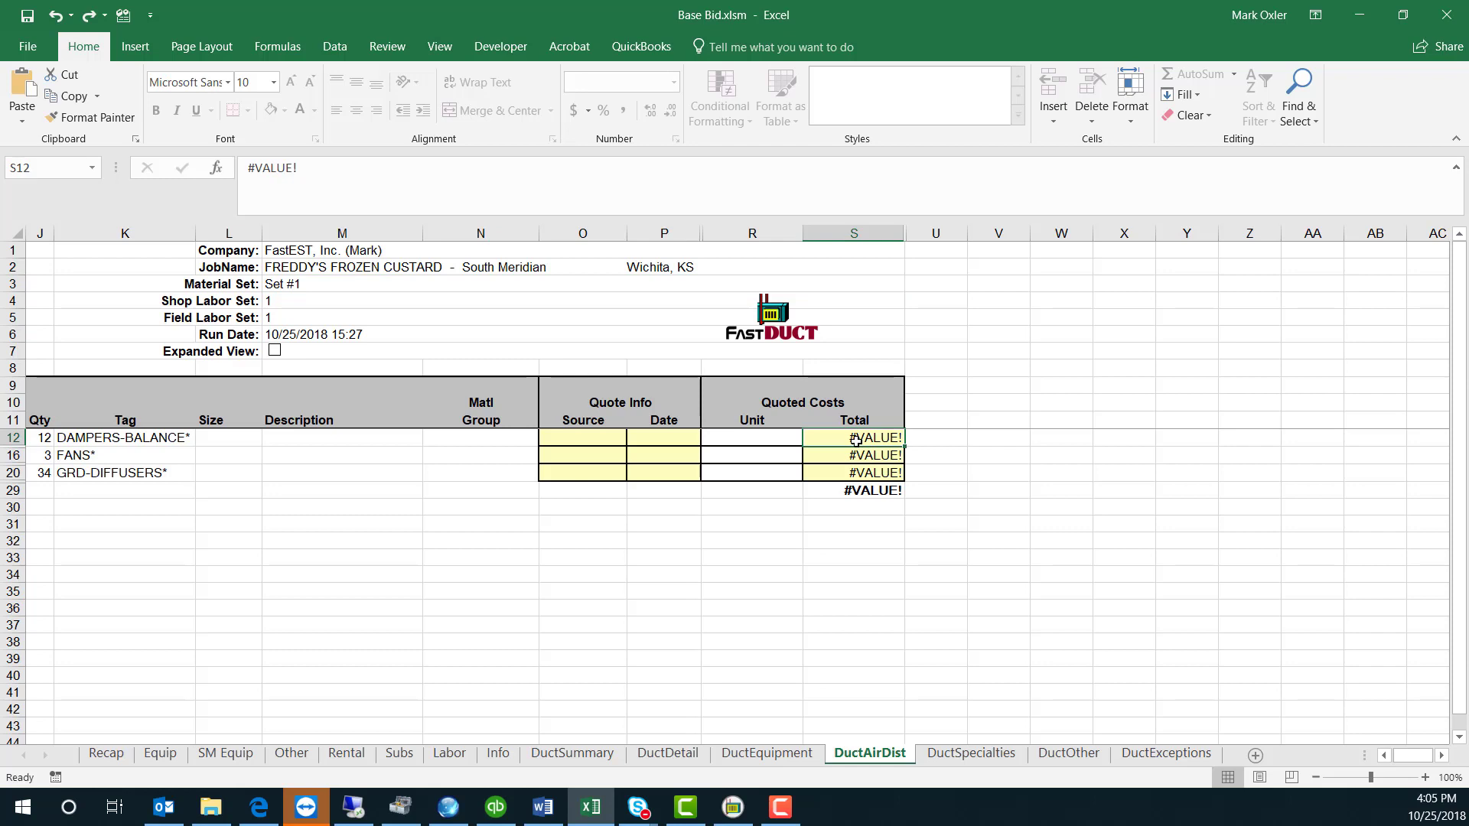
pyautogui.write('240')
pyautogui.press('Return')
pyautogui.write('1800')
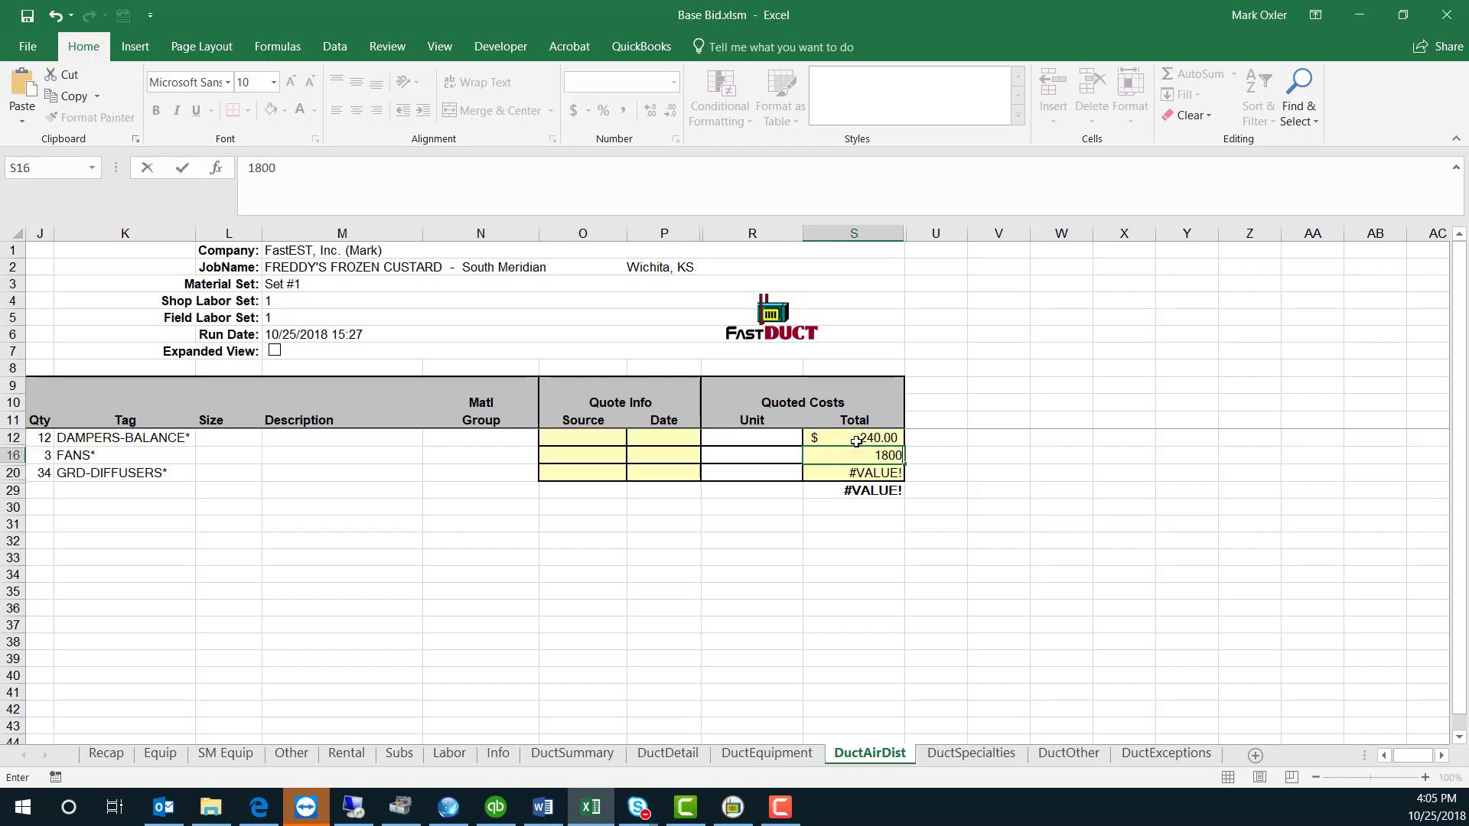
pyautogui.press('Return')
pyautogui.write('1080')
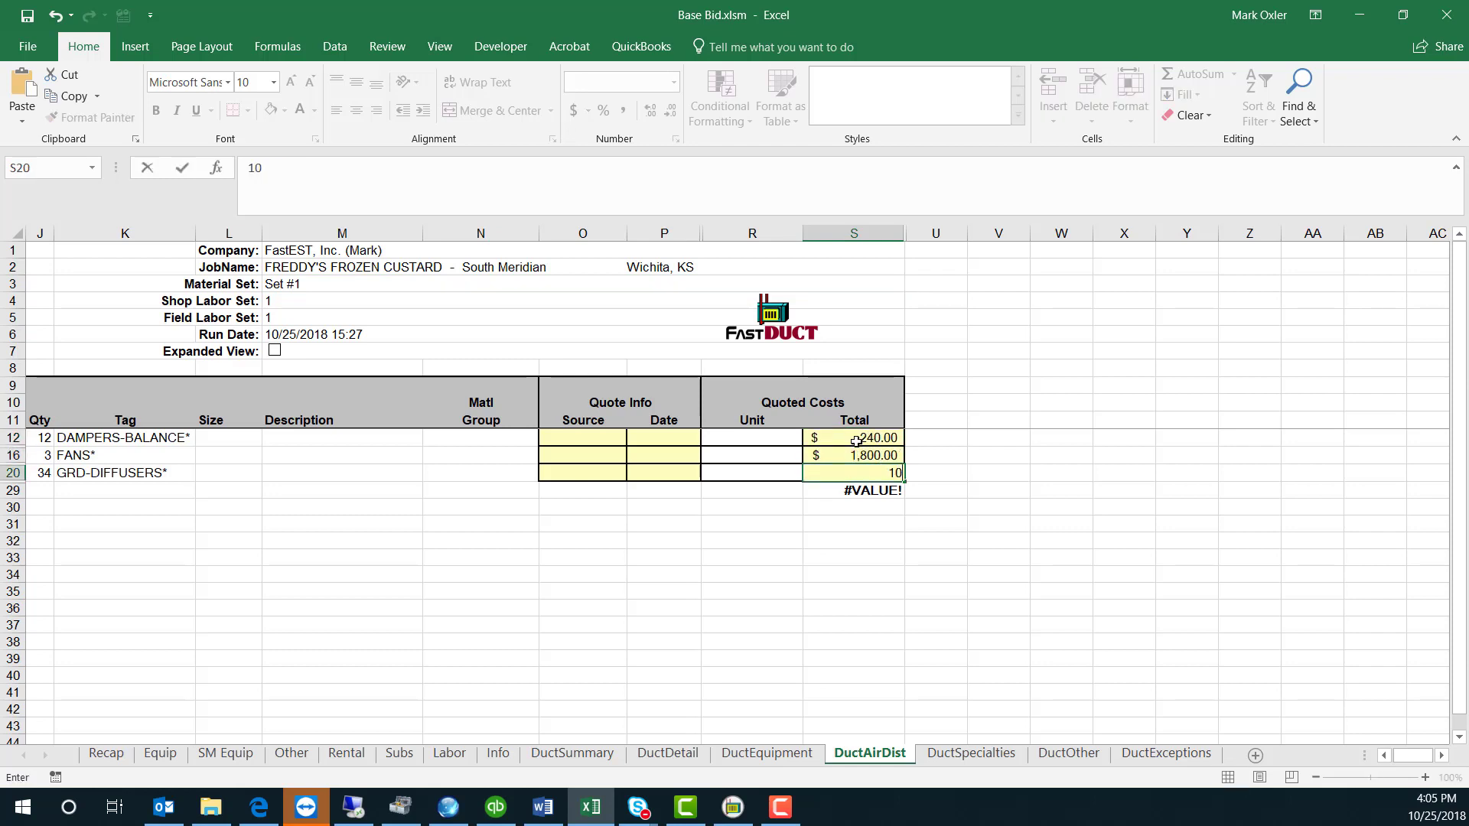
pyautogui.click(753, 528)
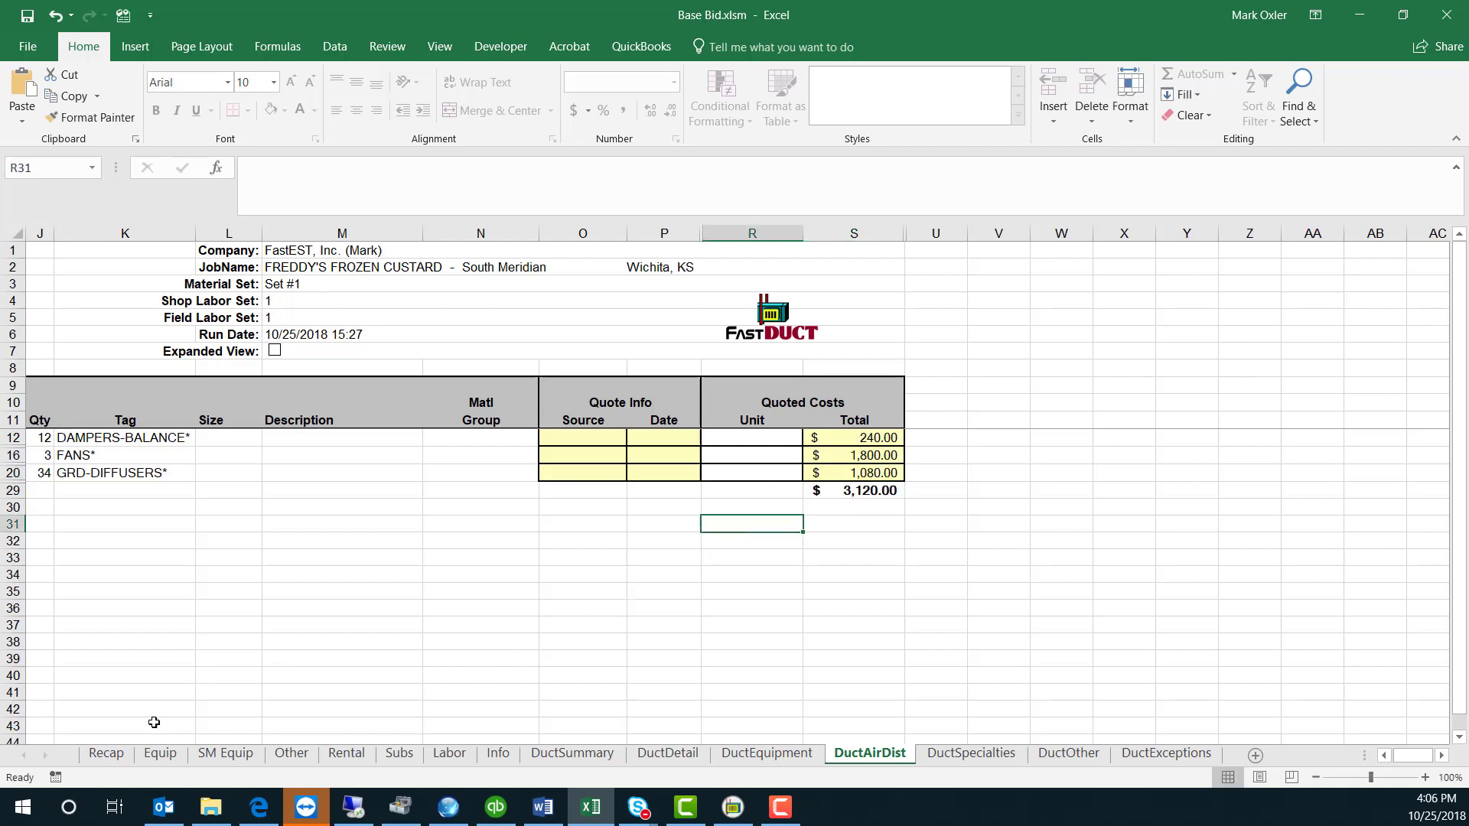
# Step: Enter a 2,400 Test & Balance subcontract on Subs and view the recap's $91,068 quoted price
pyautogui.click(106, 753)
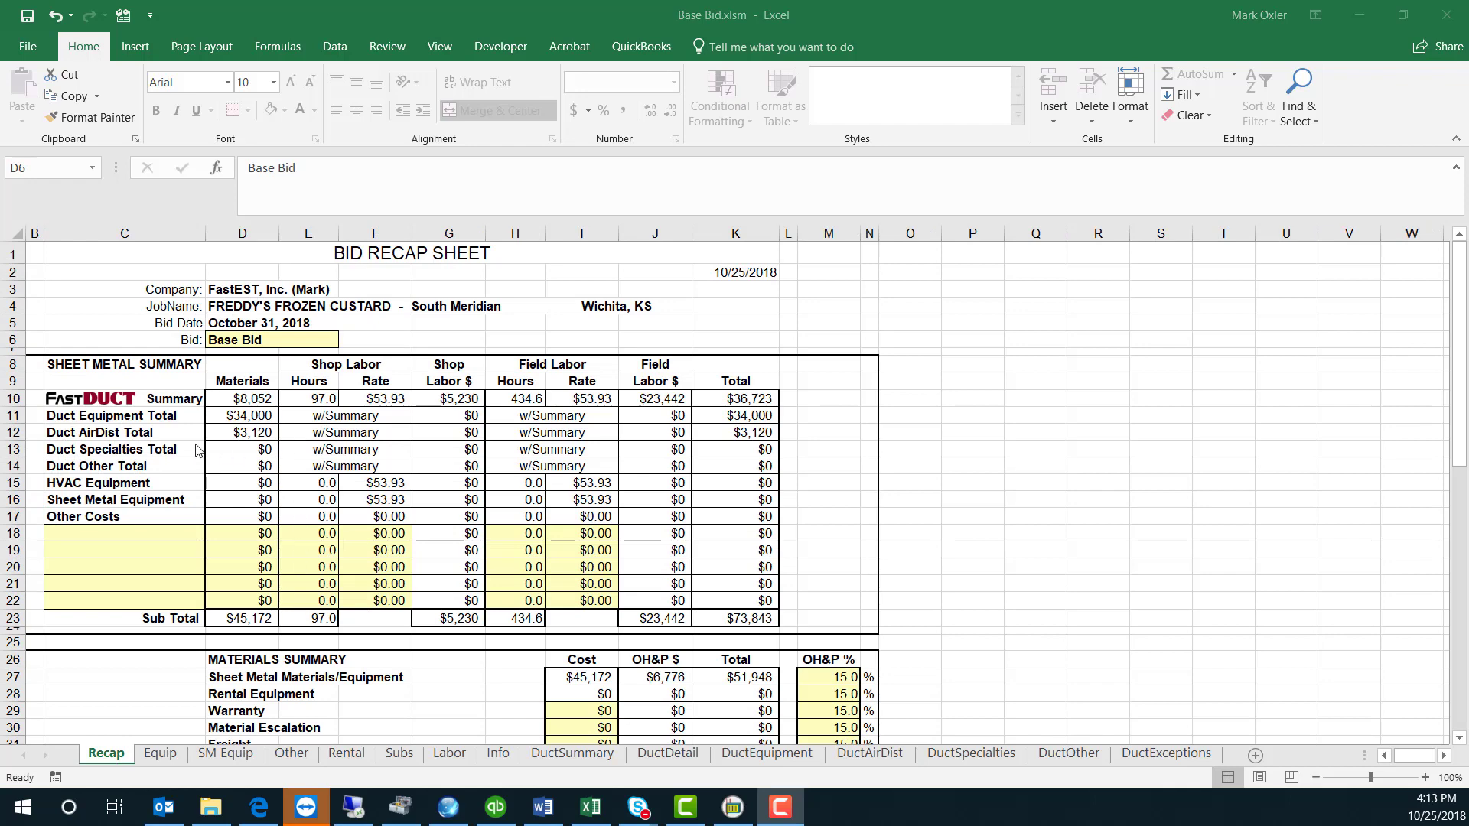
pyautogui.click(398, 754)
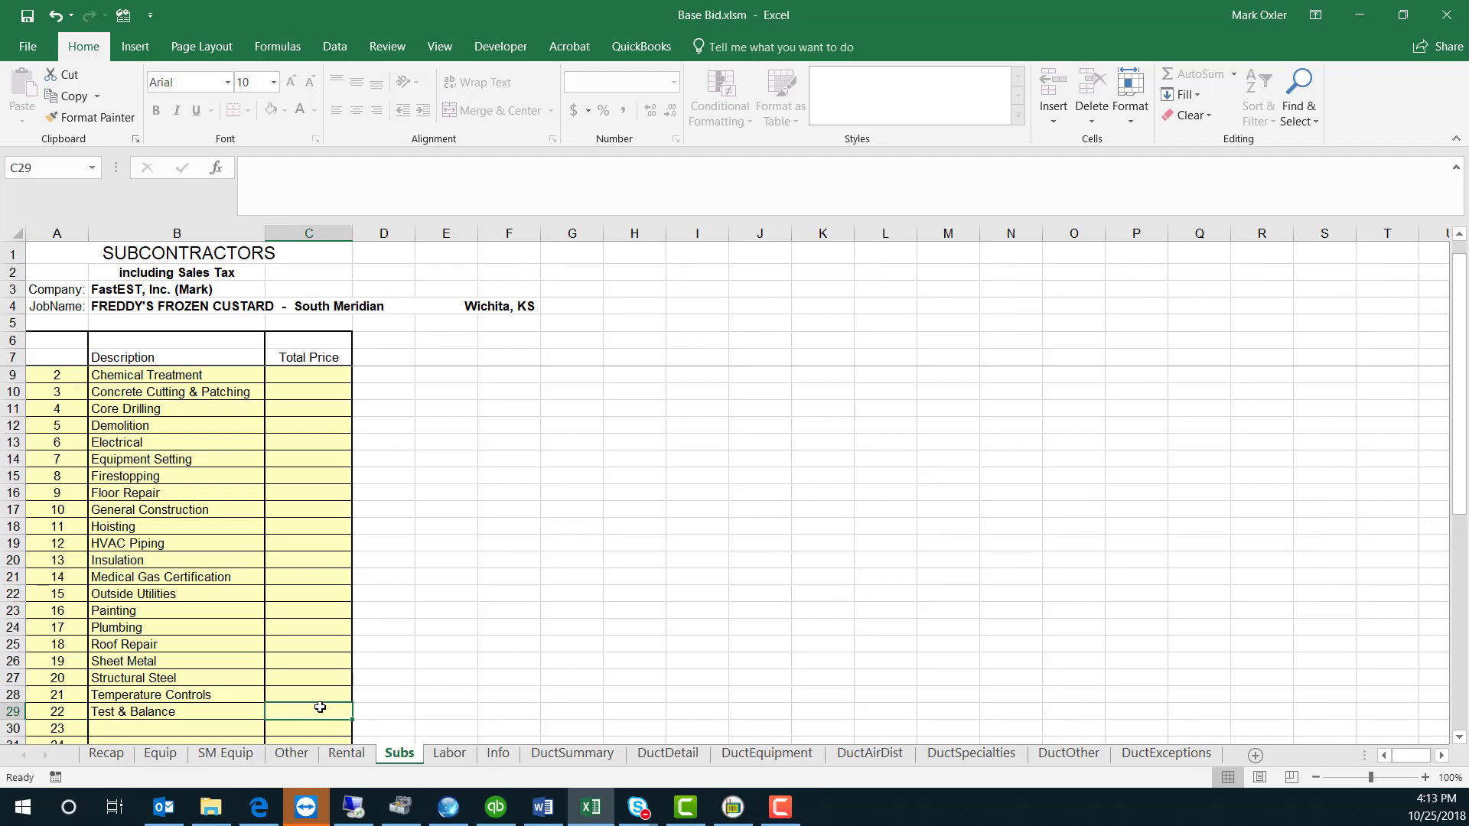
pyautogui.write('2400')
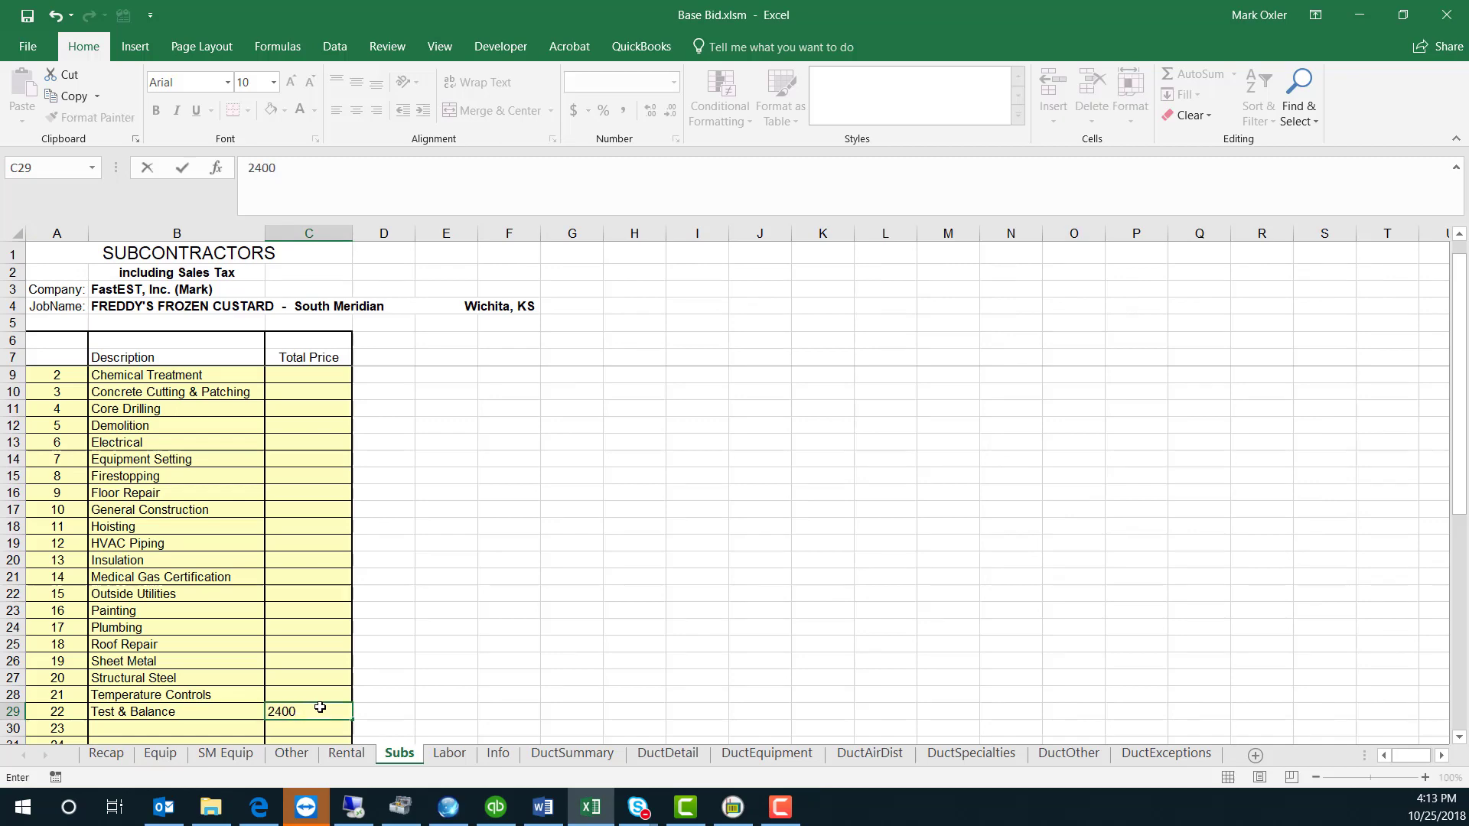
pyautogui.press('Return')
pyautogui.click(106, 754)
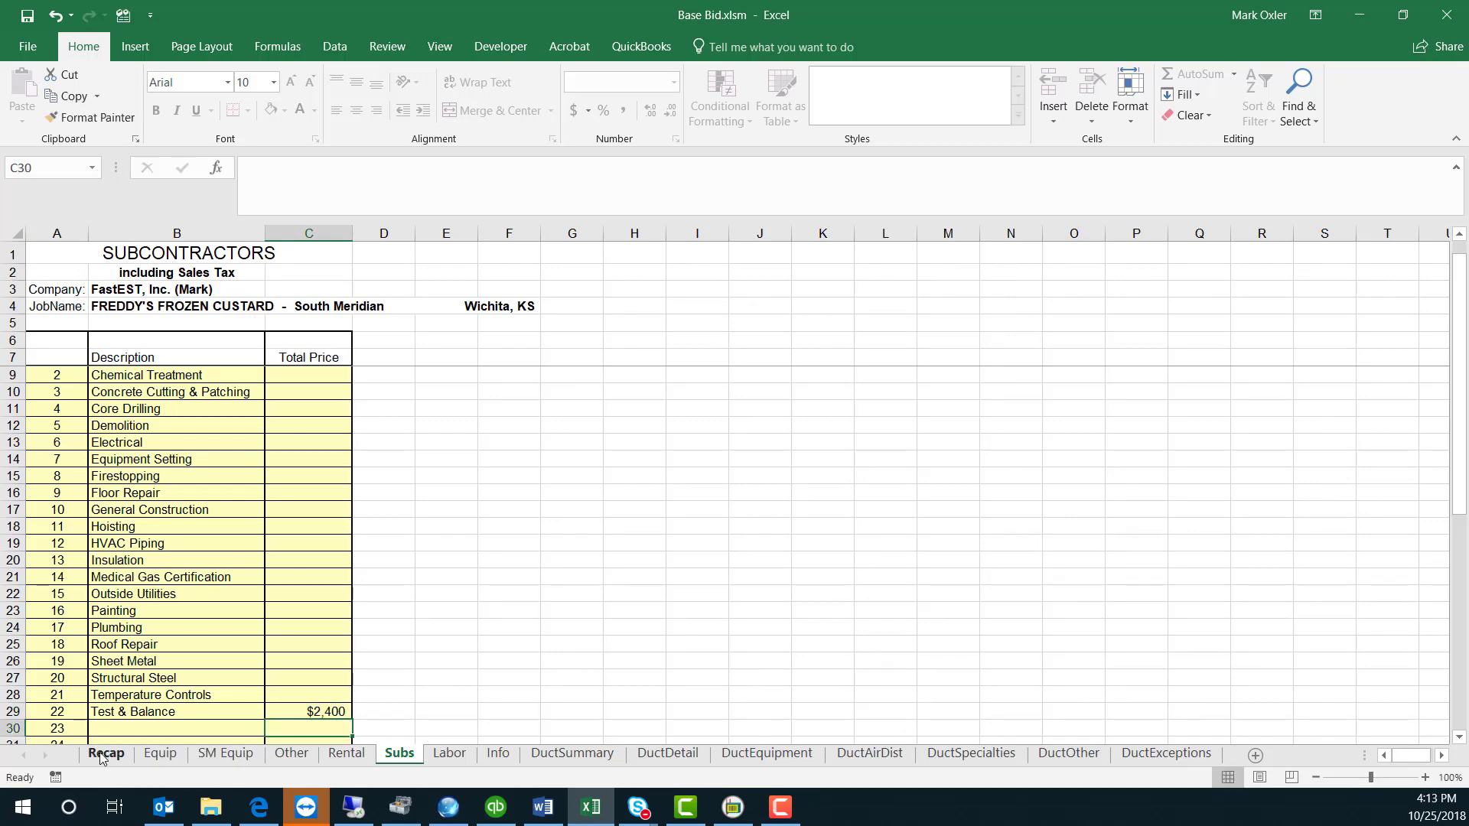
pyautogui.click(1460, 698)
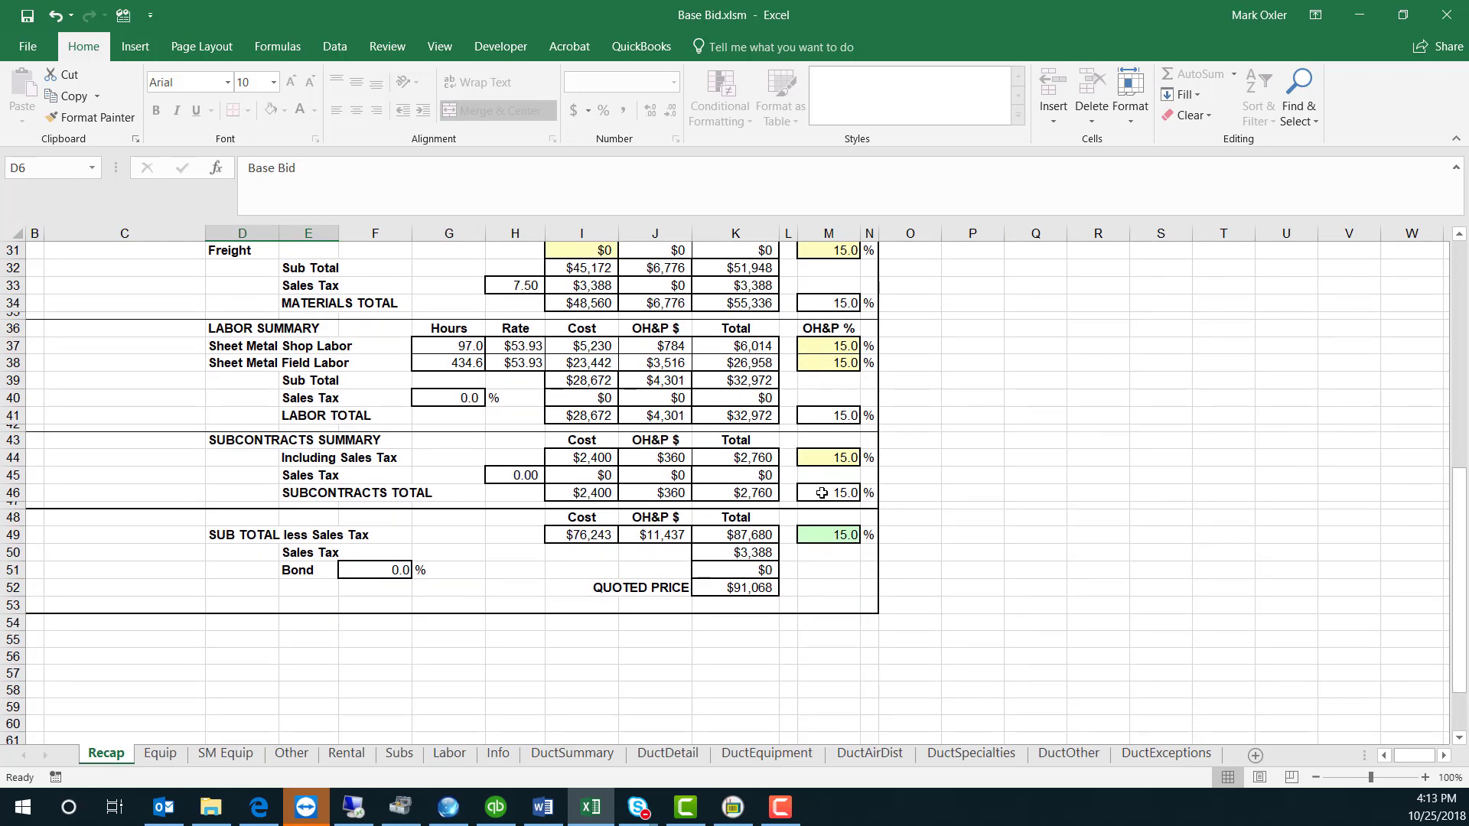